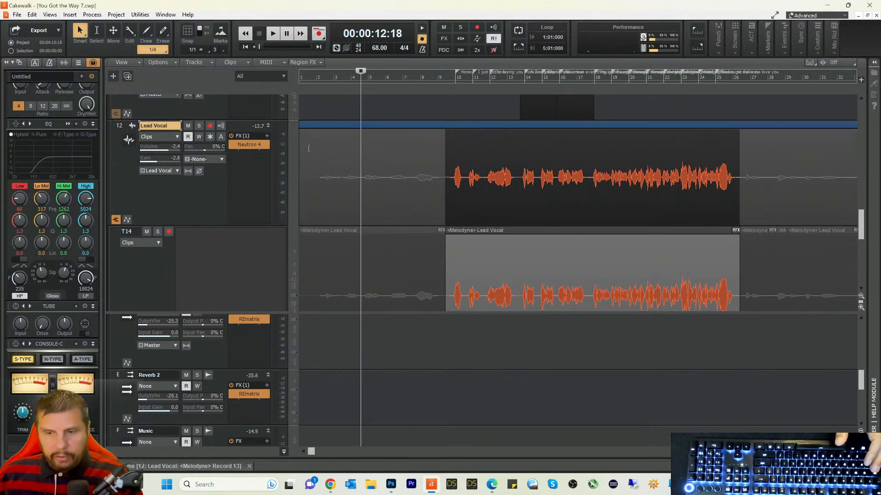
# Step: Switch to the Notepad list of 10 song mixing mistakes and shift its window lower over the project
pyautogui.hotkey('alt', 'Tab')
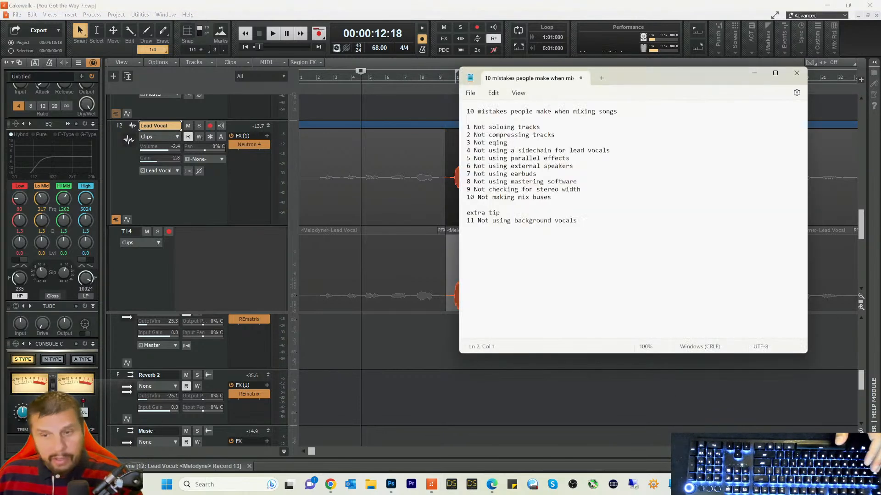
pyautogui.moveTo(615, 79); pyautogui.dragTo(636, 123)
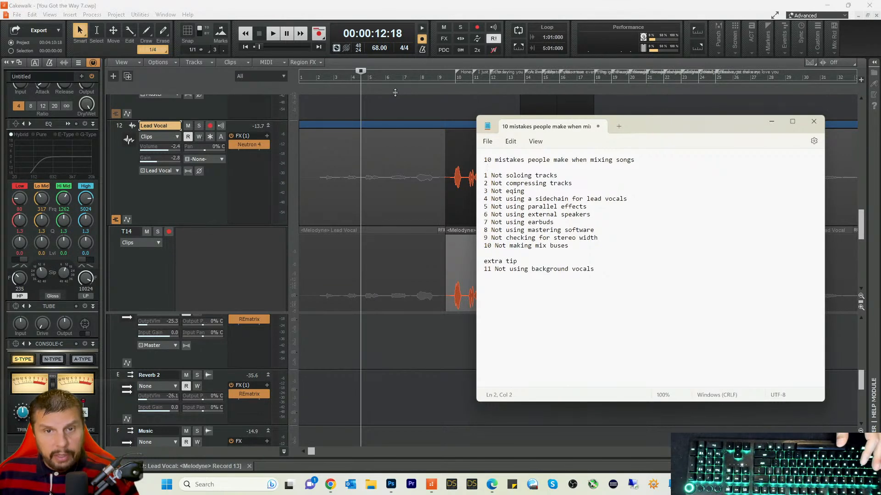
# Step: Return to the Cakewalk project, rewind to the beginning, play the song through the first vocal entry and stop playback
pyautogui.click(372, 81)
pyautogui.click(371, 81)
pyautogui.press('space')
pyautogui.press('space')
pyautogui.press('w')
pyautogui.press('space')
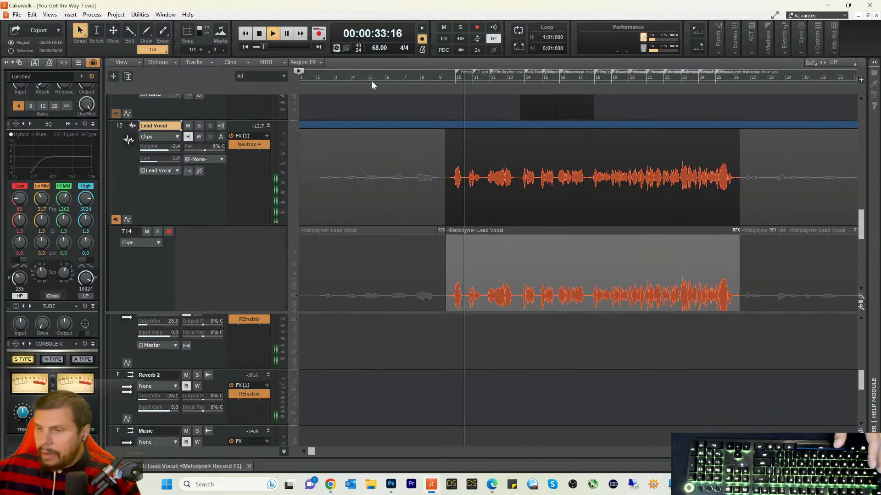
pyautogui.press('space')
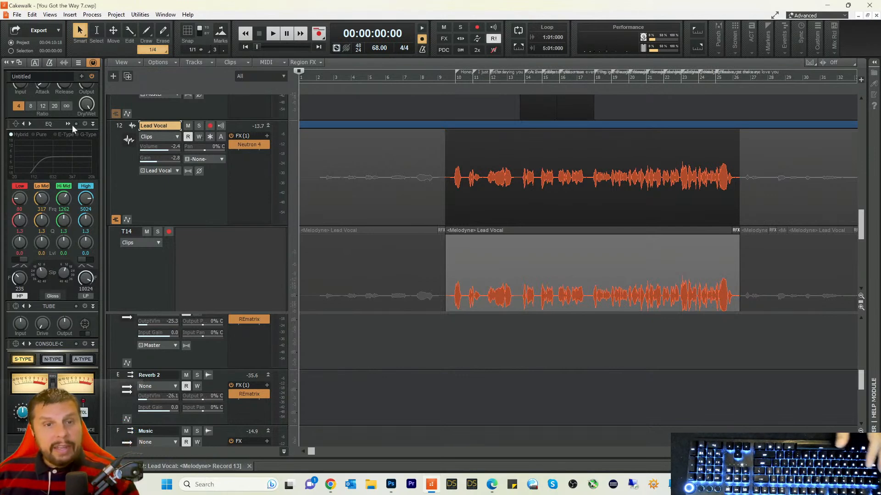
# Step: Restart playback of the full mix from just after bar 9, where the vocals come in
pyautogui.scroll(5, 380, 151)
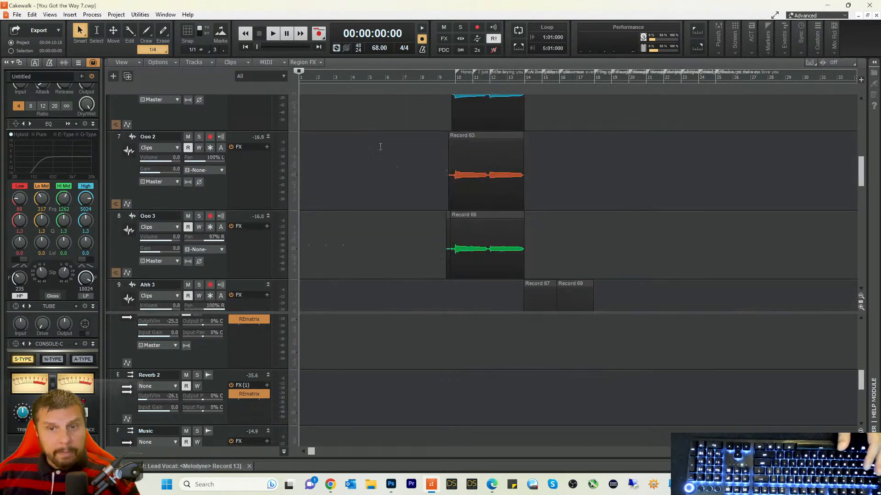
pyautogui.press('space')
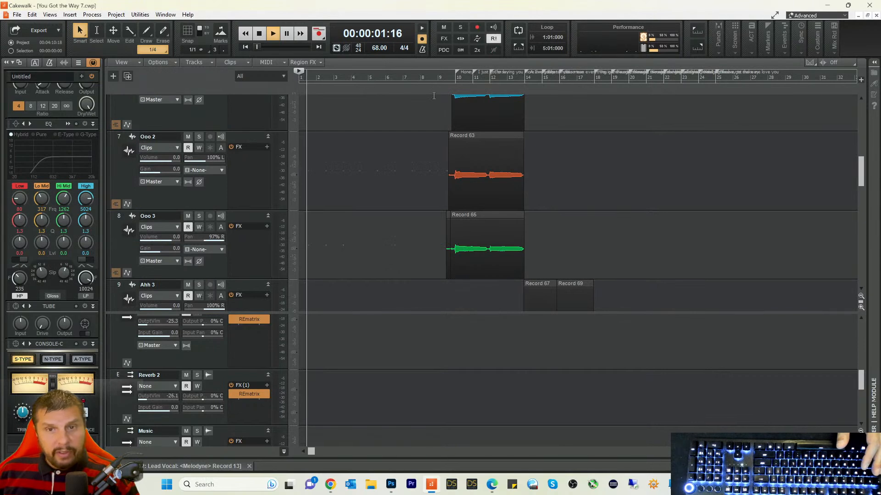
pyautogui.press('space')
pyautogui.click(441, 77)
pyautogui.press('space')
# Step: Look over the background vocal, Lead Vocal and Adlibs tracks while the song plays
pyautogui.scroll(-4, 457, 143)
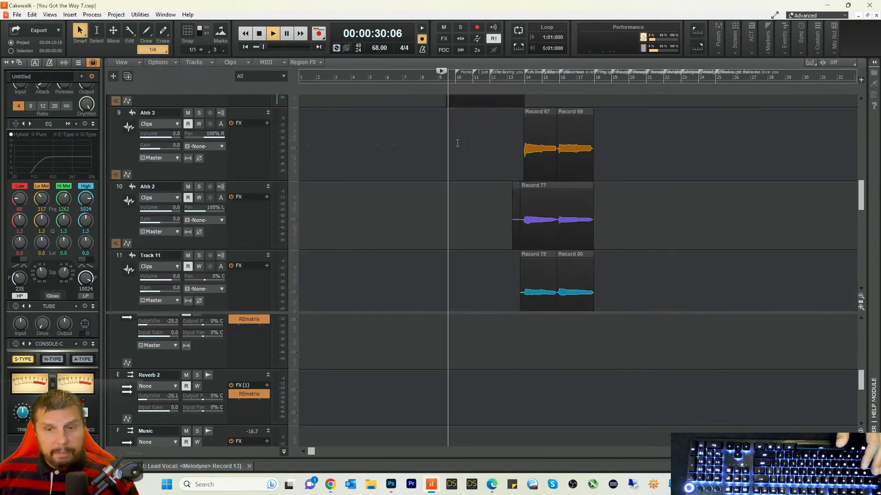
pyautogui.scroll(-6, 458, 143)
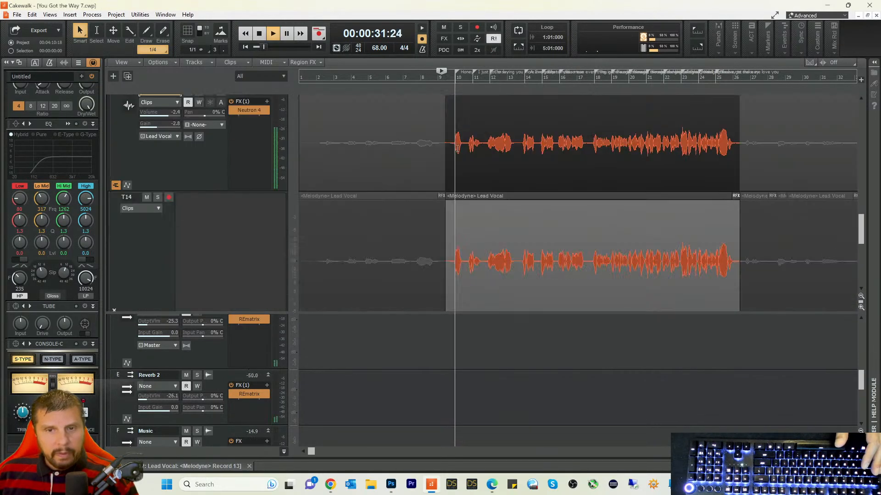
pyautogui.scroll(-2, 457, 153)
pyautogui.scroll(6, 458, 152)
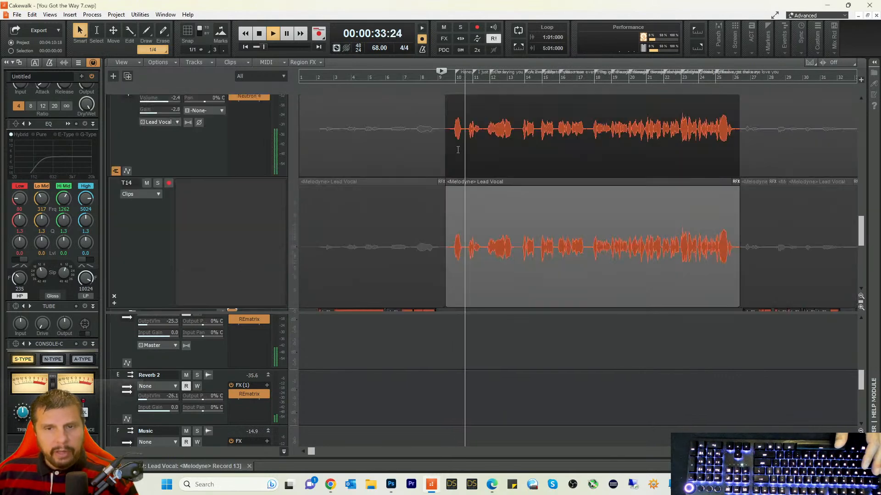
pyautogui.scroll(5, 457, 152)
pyautogui.scroll(-4, 458, 154)
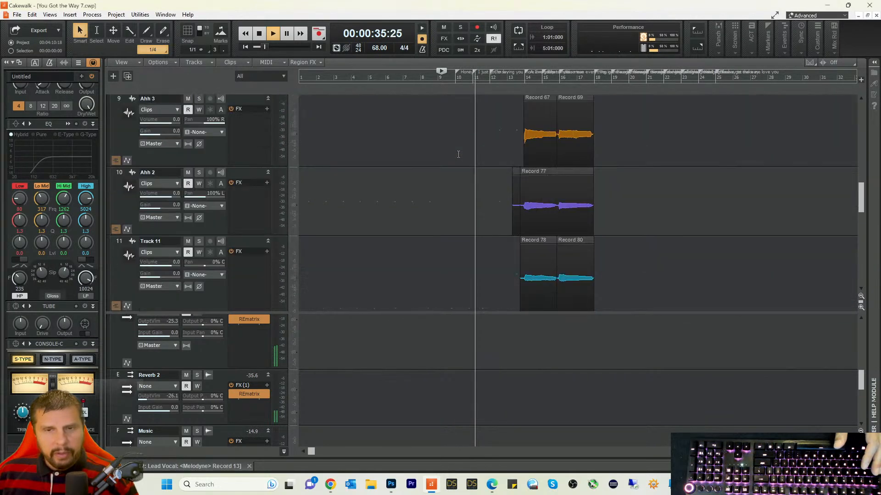
pyautogui.scroll(1, 457, 154)
pyautogui.scroll(-5, 458, 158)
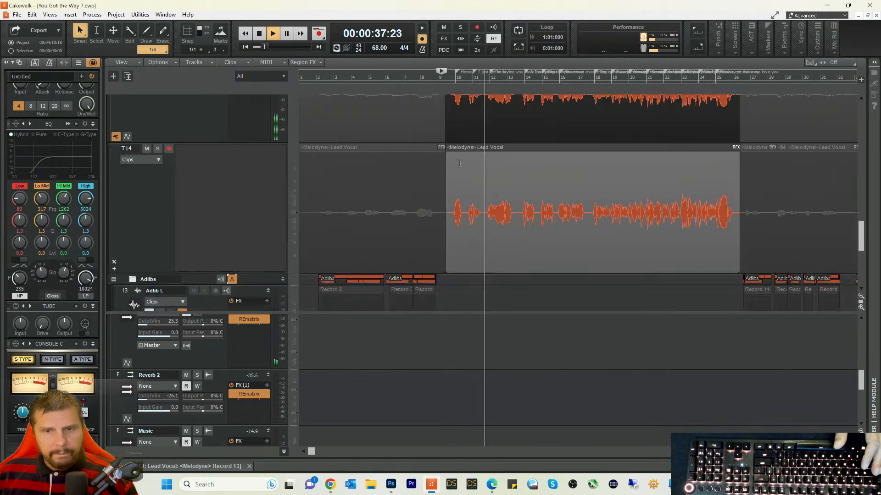
pyautogui.scroll(1, 460, 164)
pyautogui.scroll(5, 460, 162)
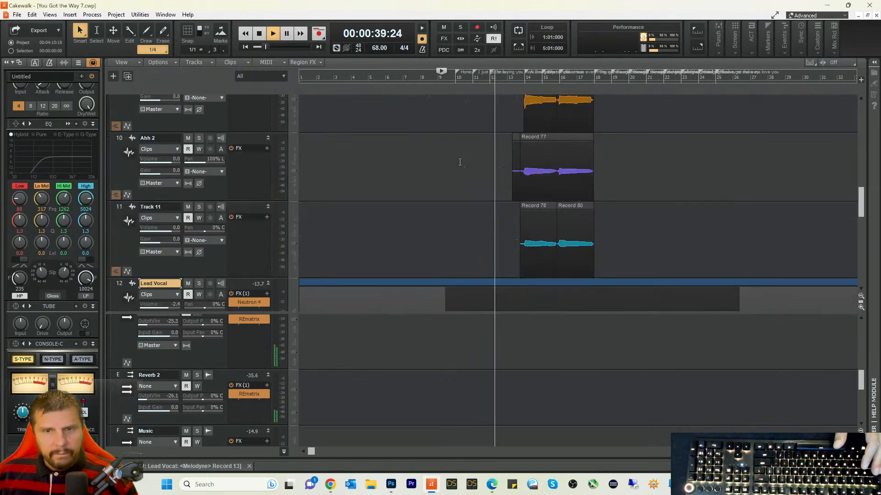
# Step: Solo the Lead Vocal track, set its volume to -4.5 and stop playback
pyautogui.scroll(-4, 321, 156)
pyautogui.click(198, 146)
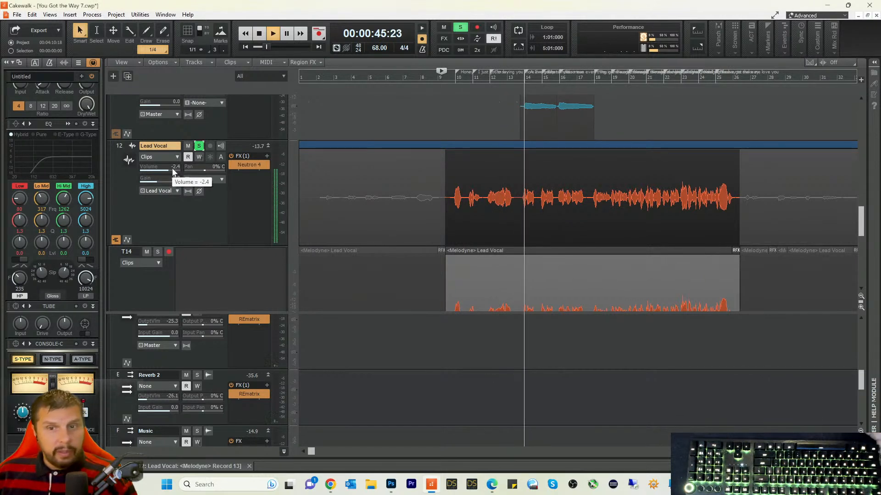
pyautogui.moveTo(173, 172); pyautogui.dragTo(166, 172)
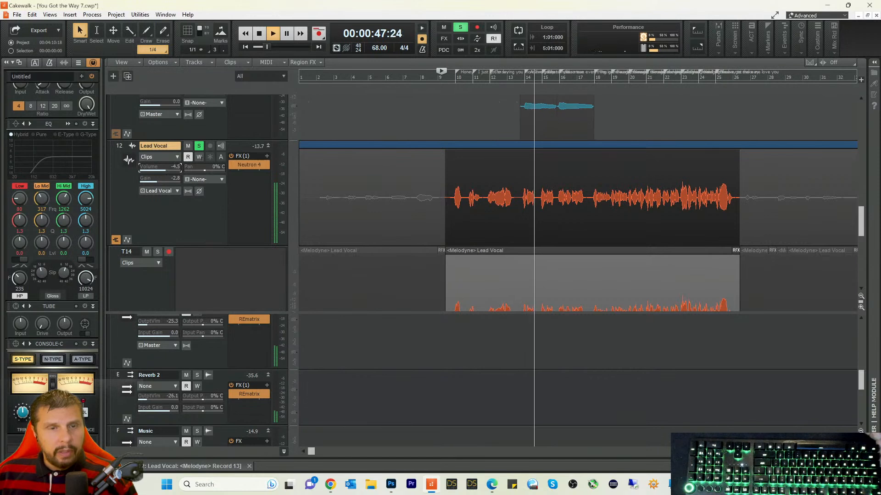
pyautogui.press('space')
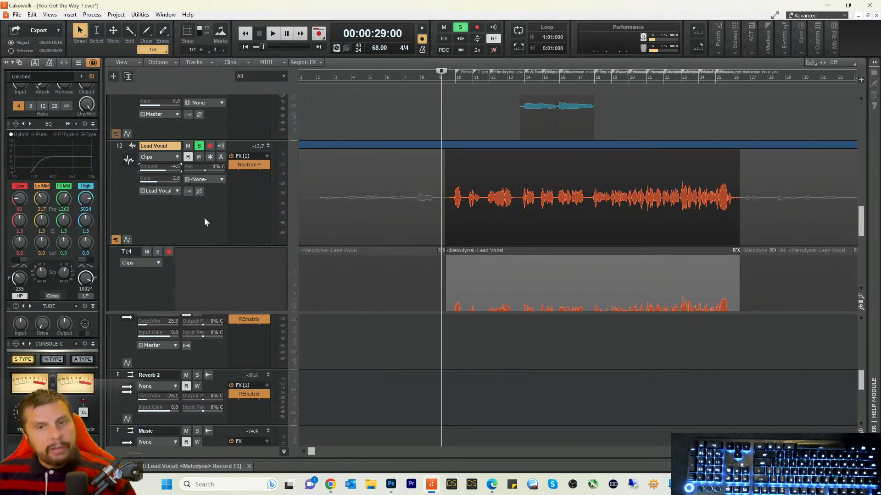
# Step: Switch to the Notepad list, highlight the line "1 Not soloing tracks" and place the cursor on "2 Not compressing tracks"
pyautogui.moveTo(51, 144)
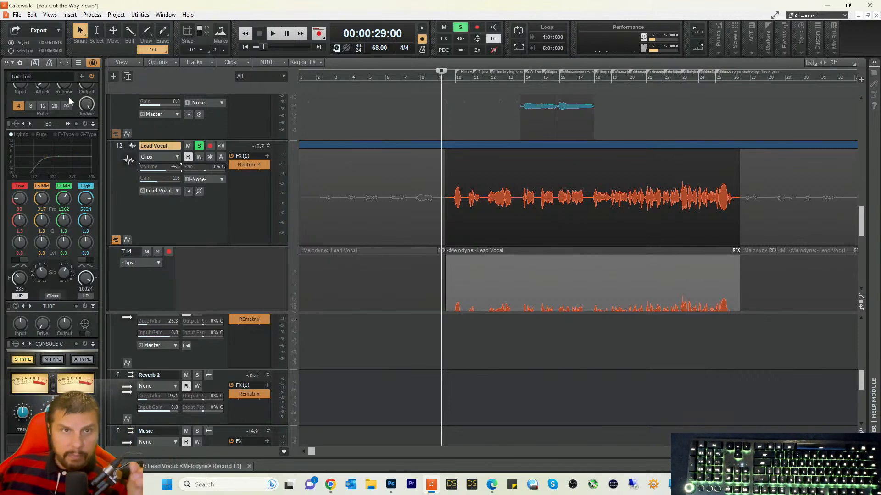
pyautogui.hotkey('alt', 'Tab')
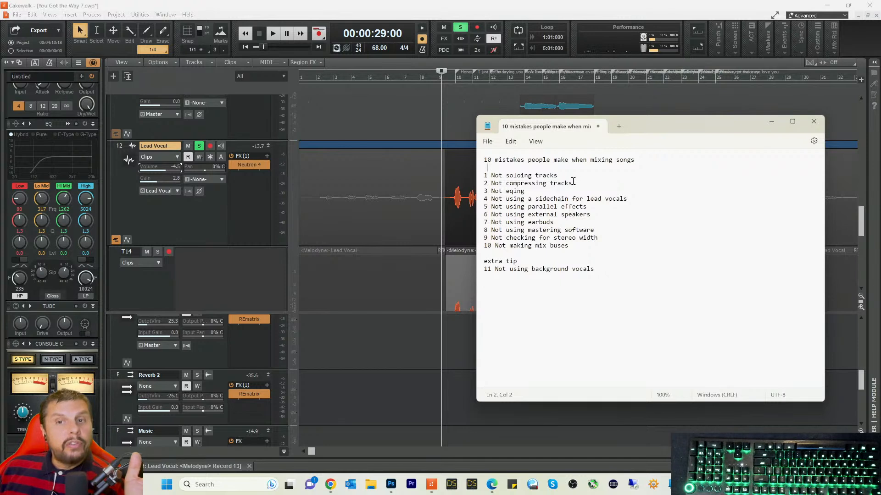
pyautogui.moveTo(569, 176); pyautogui.dragTo(477, 178)
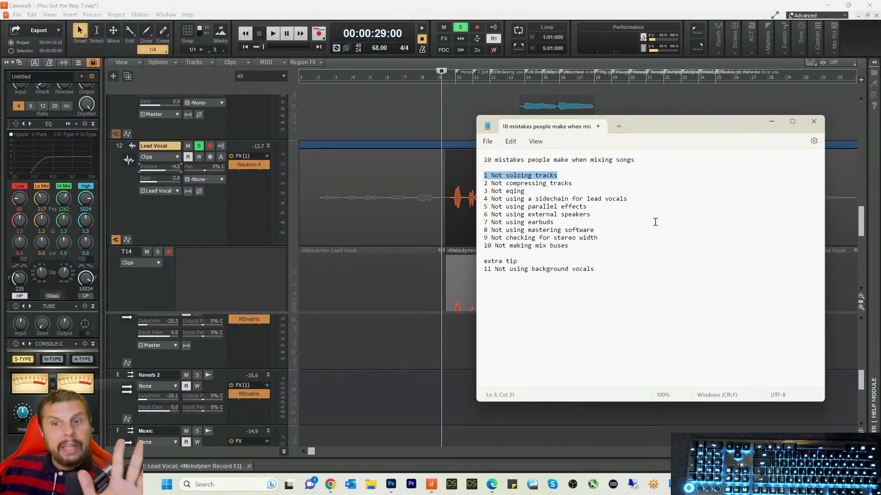
pyautogui.click(585, 185)
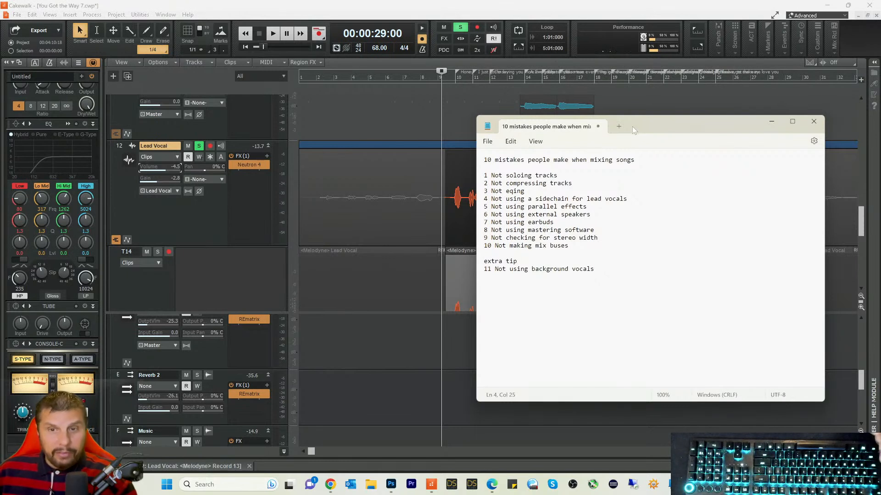
# Step: Return to Cakewalk and examine the tracks up to Music Loop, along with the Lead Vocal's compressor and EQ modules
pyautogui.click(217, 221)
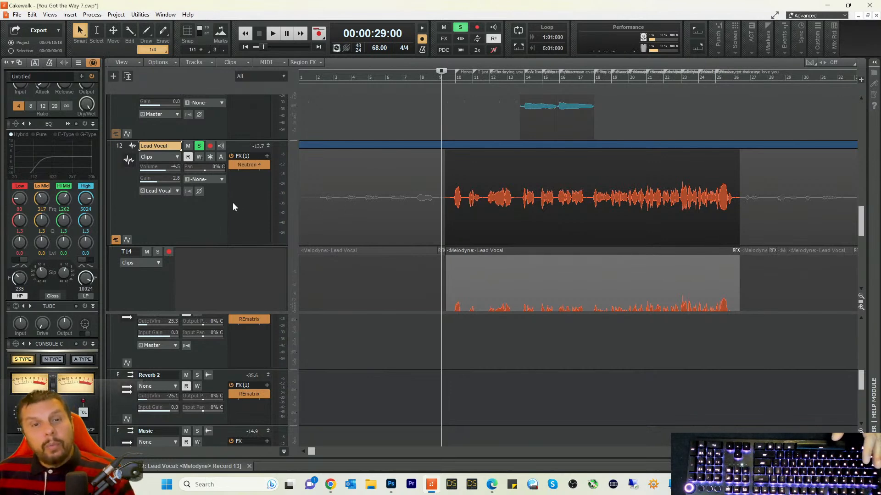
pyautogui.scroll(4, 217, 207)
pyautogui.scroll(10, 273, 160)
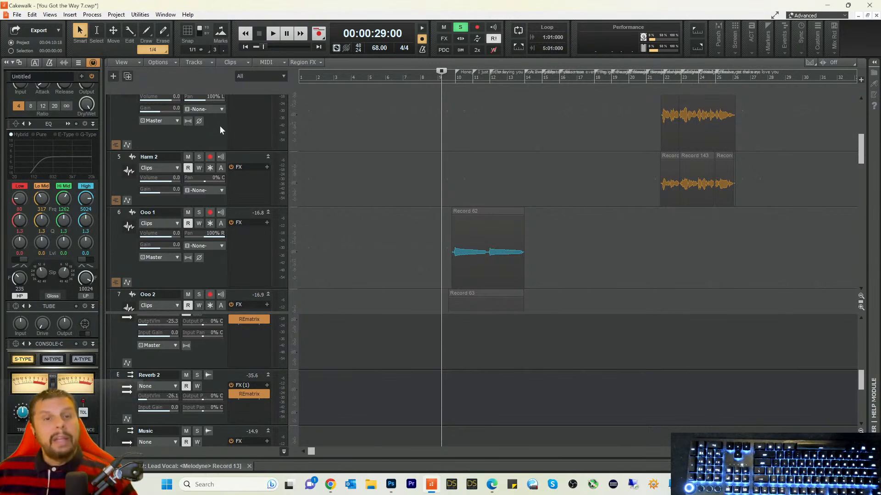
pyautogui.scroll(5, 219, 125)
pyautogui.scroll(1, 213, 152)
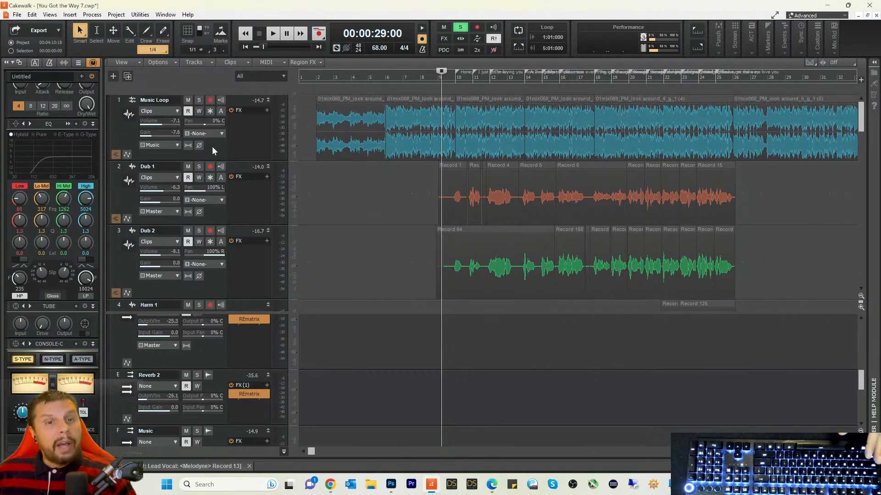
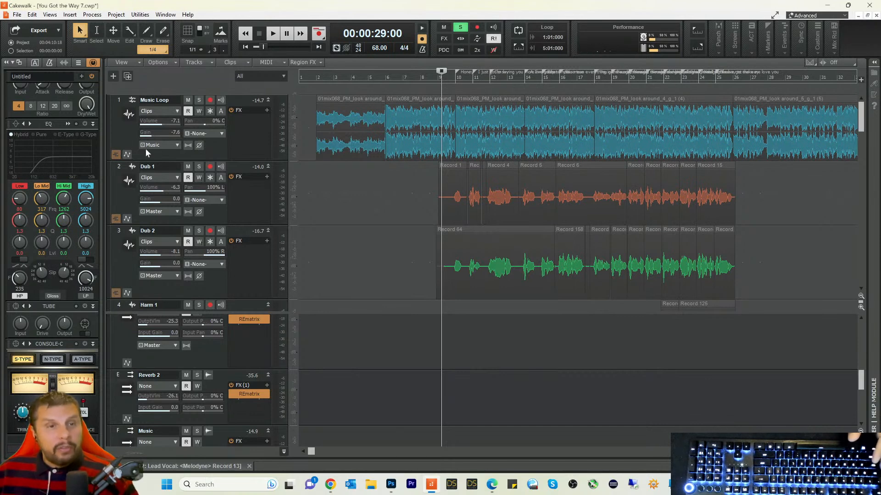
pyautogui.scroll(3, 75, 132)
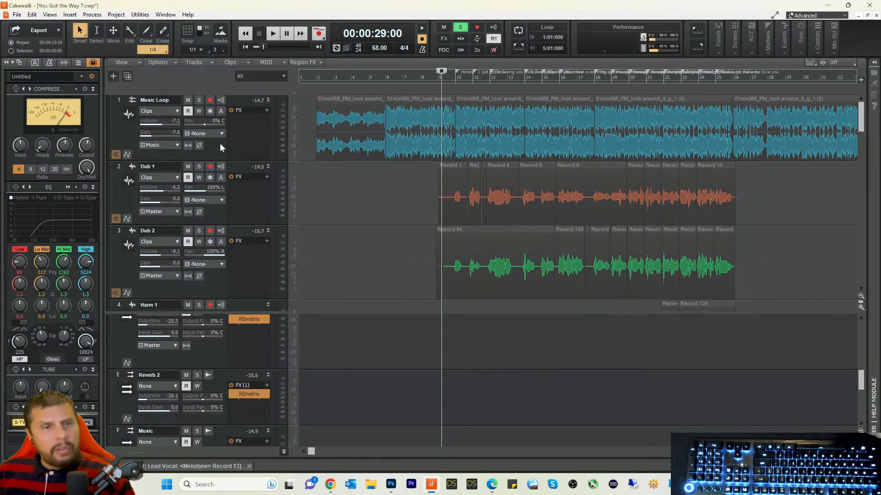
pyautogui.moveTo(45, 147)
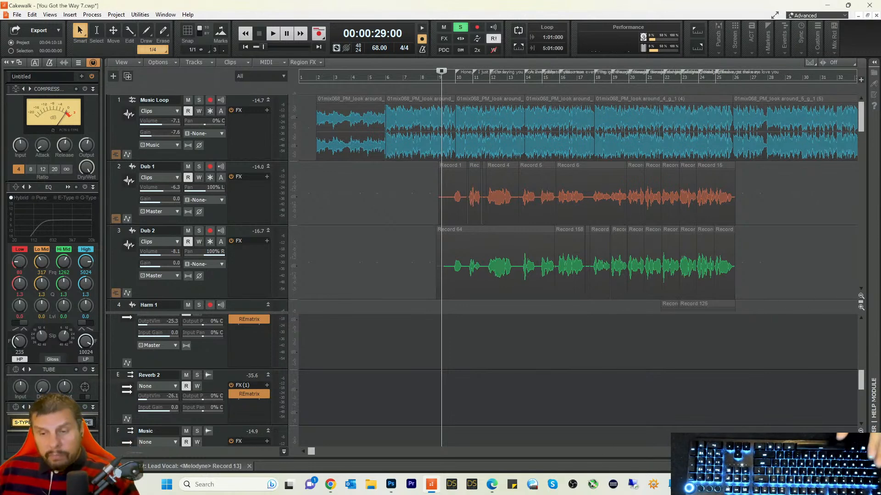
# Step: Check the mistakes list, play the soloed Lead Vocal in Cakewalk from just before bar 9, then stop and place the playhead at about bar 8
pyautogui.hotkey('alt', 'Tab')
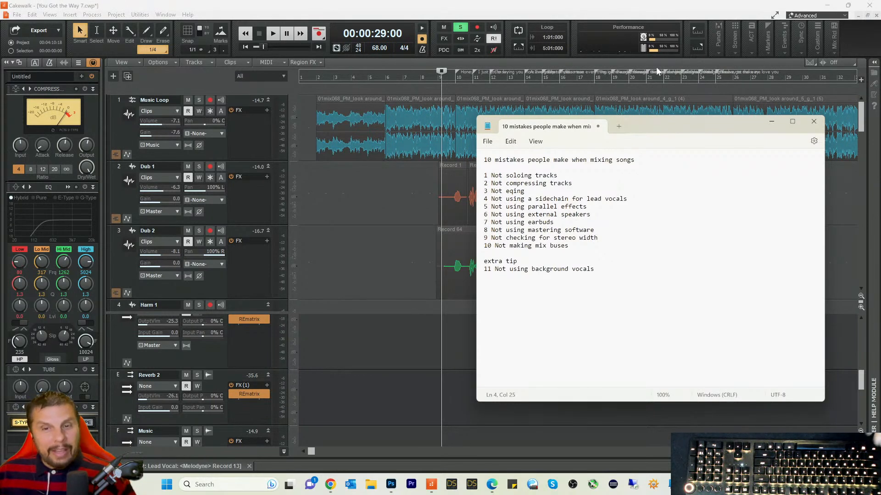
pyautogui.click(433, 77)
pyautogui.press('space')
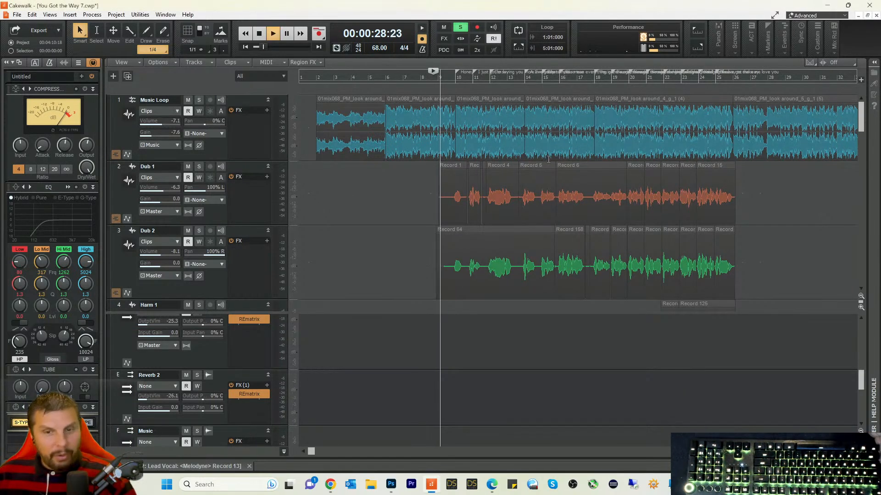
pyautogui.scroll(-1, 548, 160)
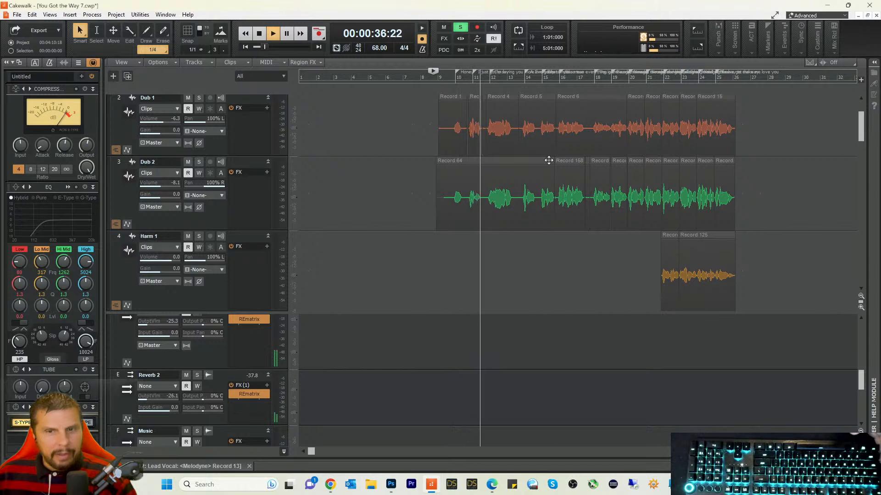
pyautogui.press('space')
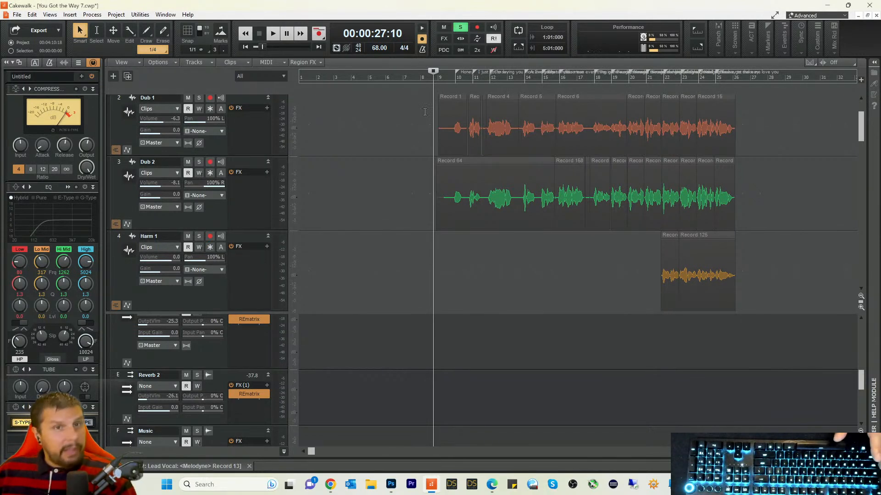
pyautogui.click(421, 79)
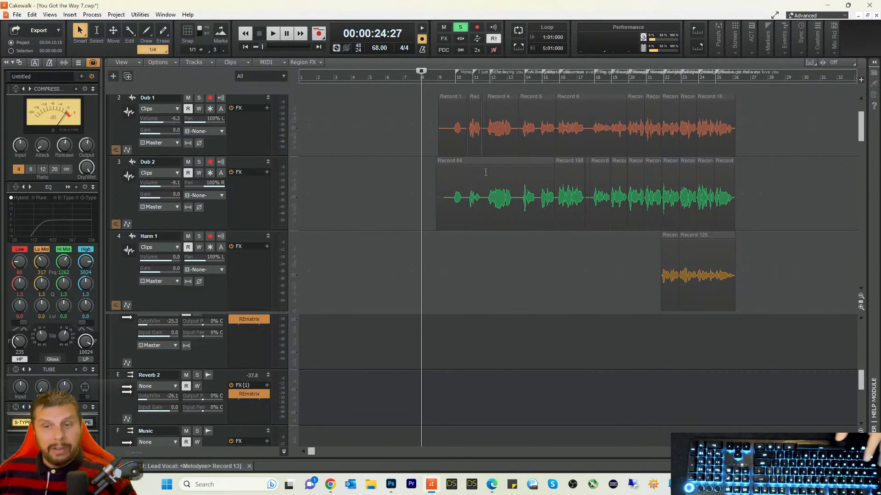
# Step: Reopen the Notepad list, highlight "4 Not using a sidechain for lead vocals" and move the cursor to the end of "5 Not using parallel effects"
pyautogui.click(714, 484)
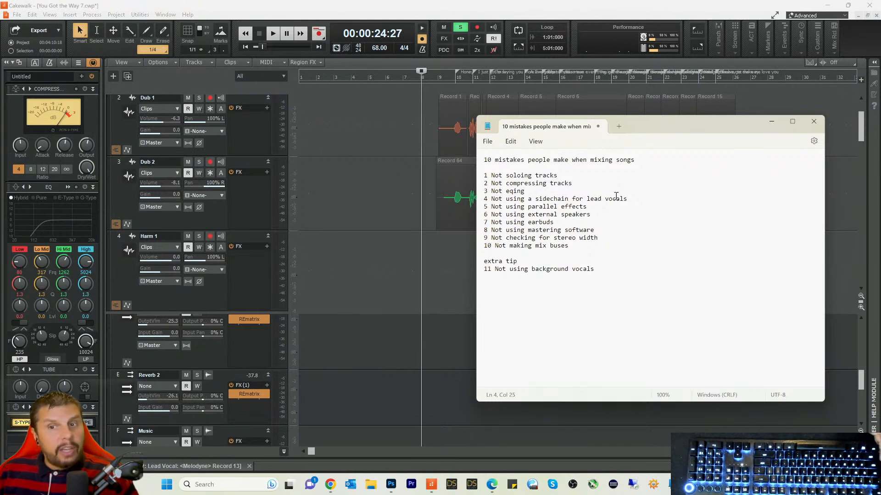
pyautogui.moveTo(627, 199); pyautogui.dragTo(482, 202)
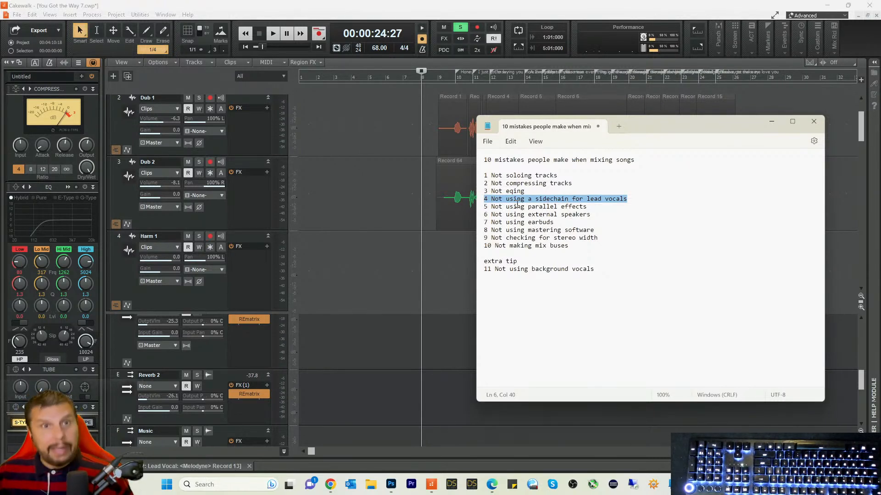
pyautogui.click(560, 199)
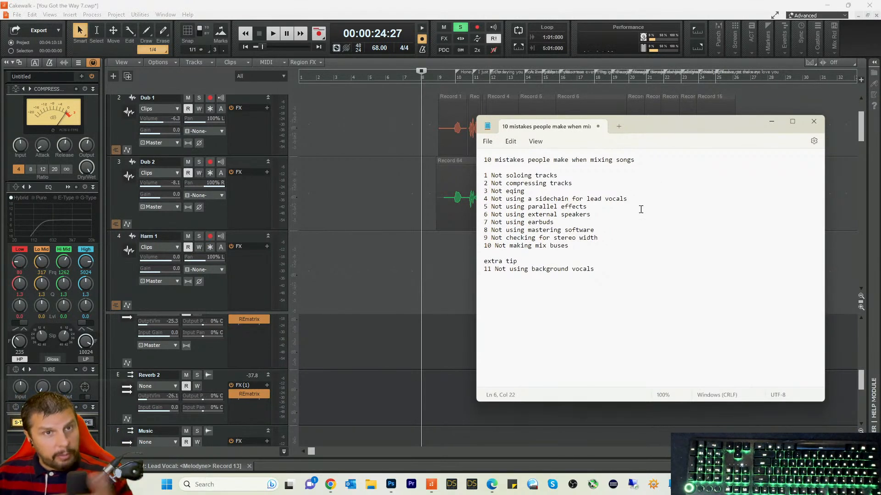
pyautogui.click(502, 221)
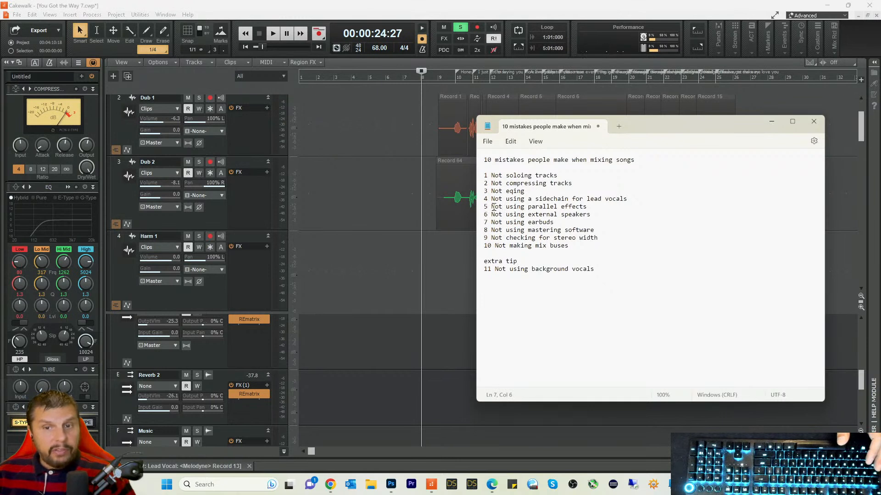
pyautogui.click(585, 207)
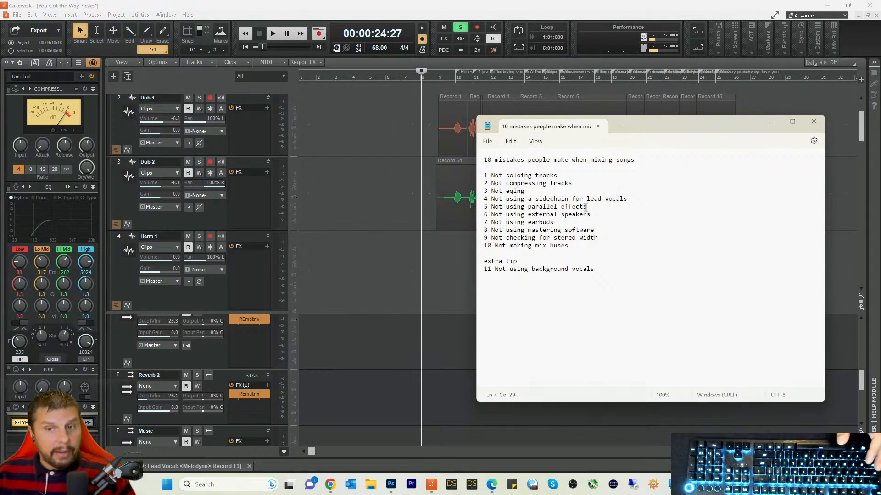
# Step: Highlight "Not using parallel effects" in the Notepad list and place the cursor inside that line
pyautogui.moveTo(585, 208); pyautogui.dragTo(492, 209)
pyautogui.click(492, 208)
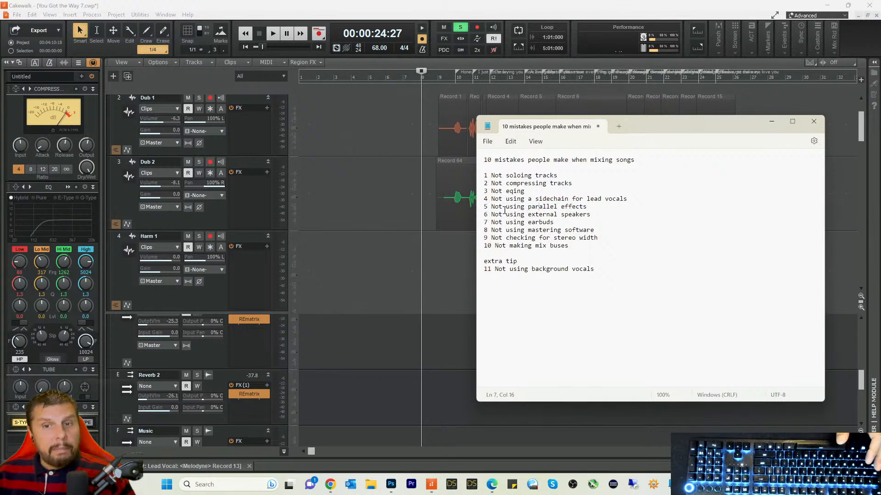
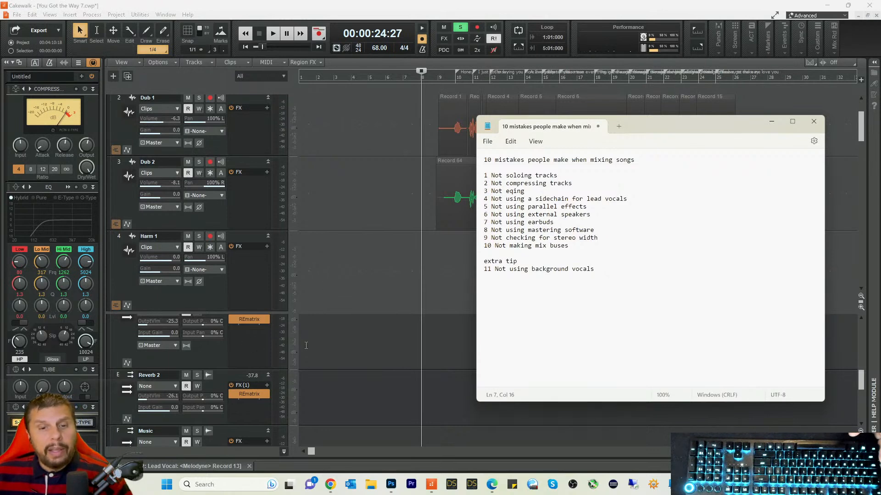
# Step: Return to Cakewalk, bring the Master bus into view, reduce its strip height, and check the Notepad list
pyautogui.scroll(5, 328, 344)
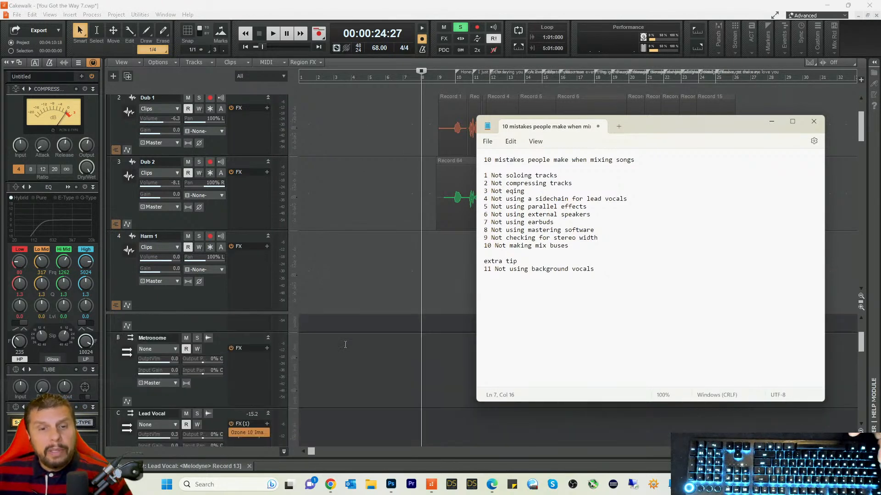
pyautogui.scroll(1, 345, 345)
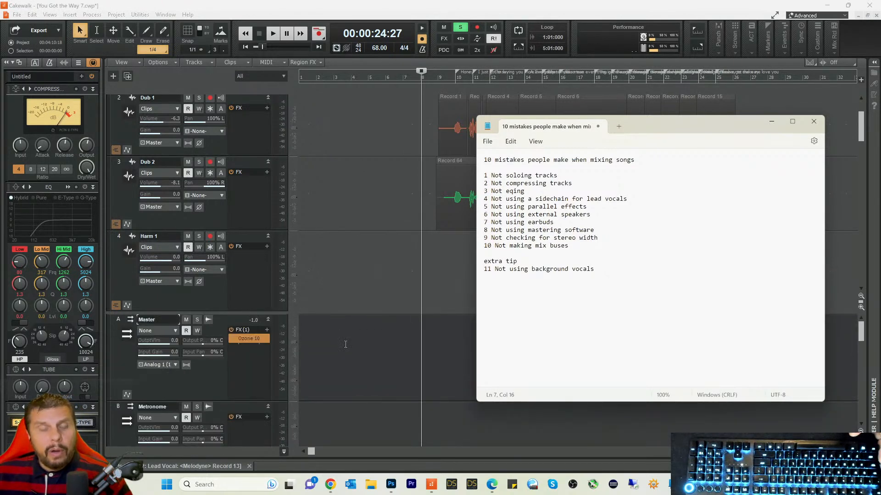
pyautogui.click(216, 400)
pyautogui.moveTo(215, 401); pyautogui.dragTo(212, 379)
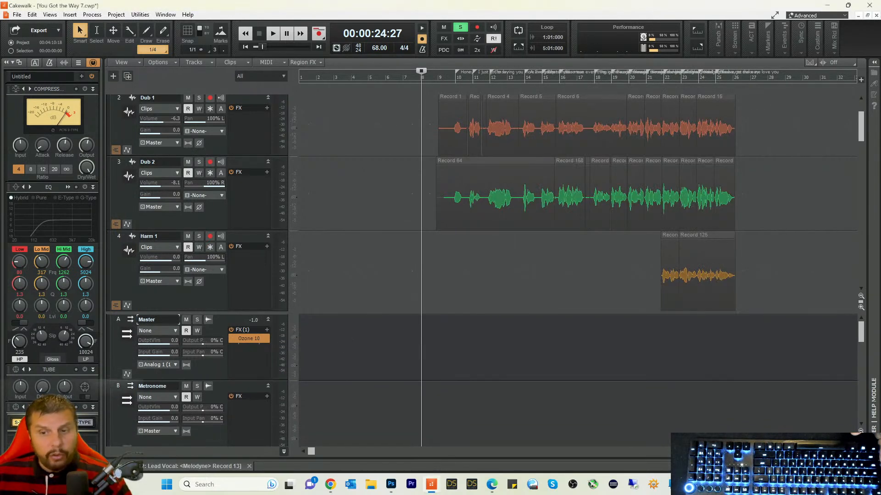
pyautogui.click(713, 415)
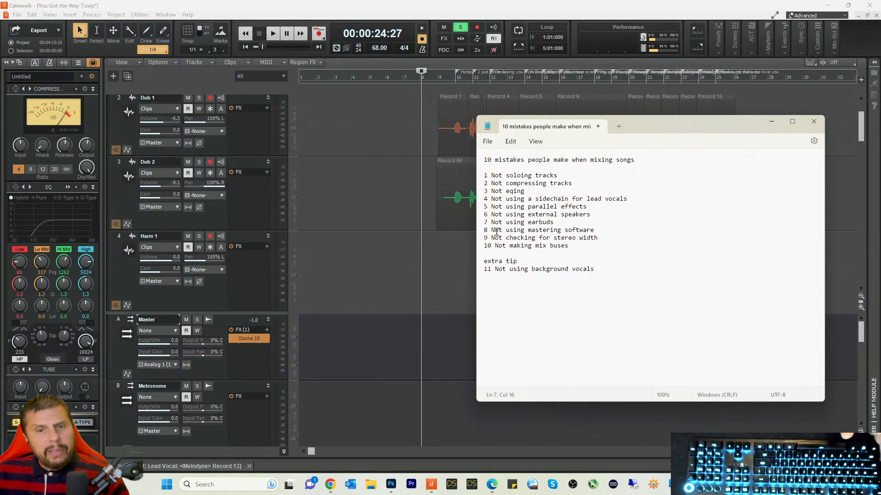
# Step: Open Ozone 10 on the Master bus, review its Imager, Dynamic EQ and Maximizer modules, and minimize the plugin window
pyautogui.click(244, 342)
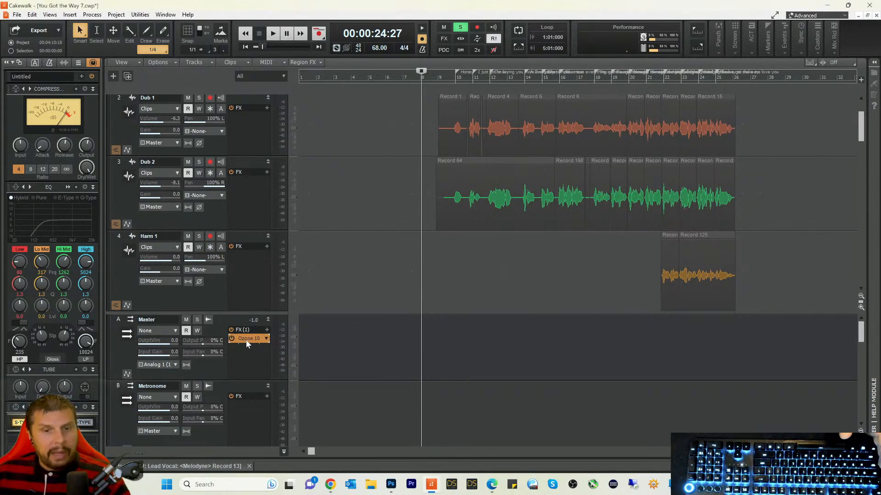
pyautogui.doubleClick(248, 339)
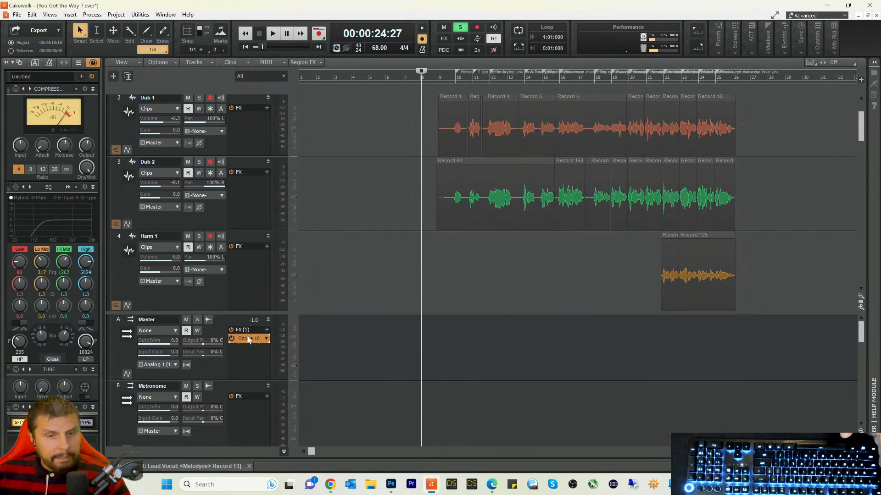
pyautogui.moveTo(283, 14); pyautogui.dragTo(548, 115)
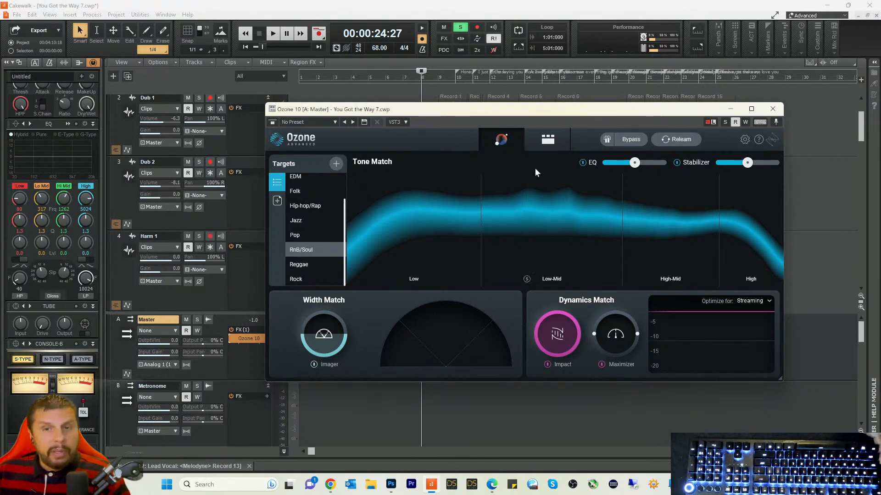
pyautogui.click(547, 139)
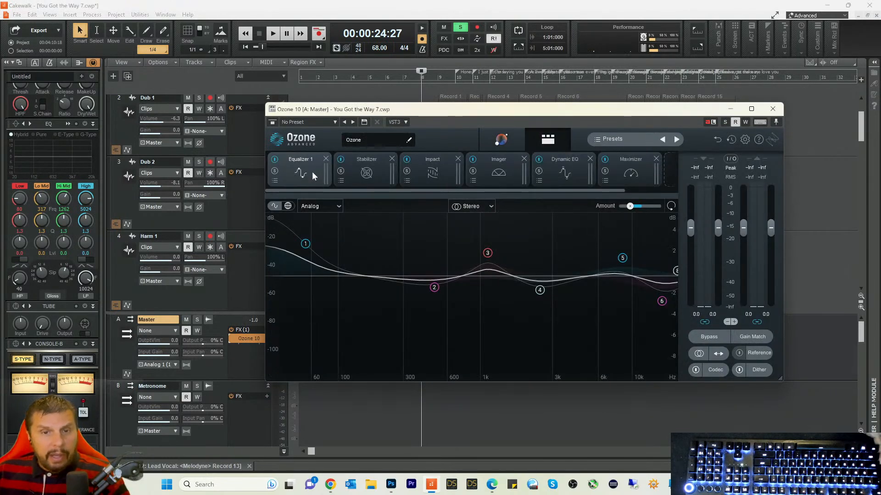
pyautogui.click(486, 172)
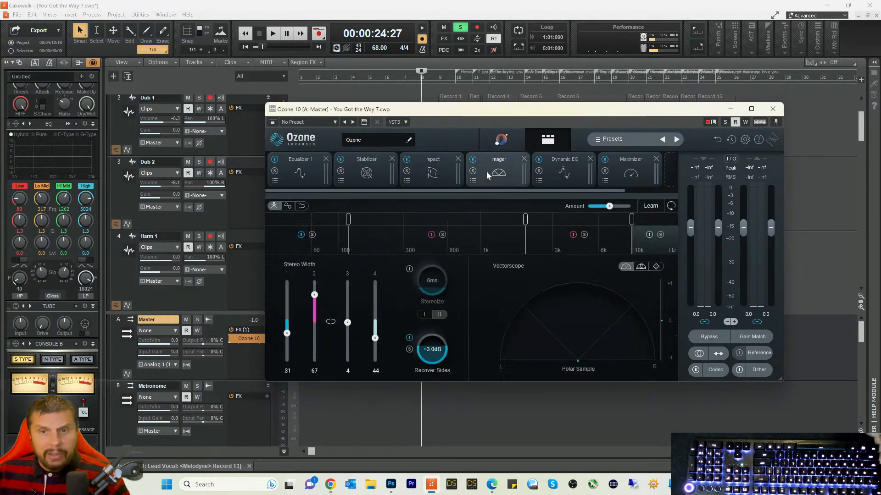
pyautogui.click(552, 172)
pyautogui.click(629, 173)
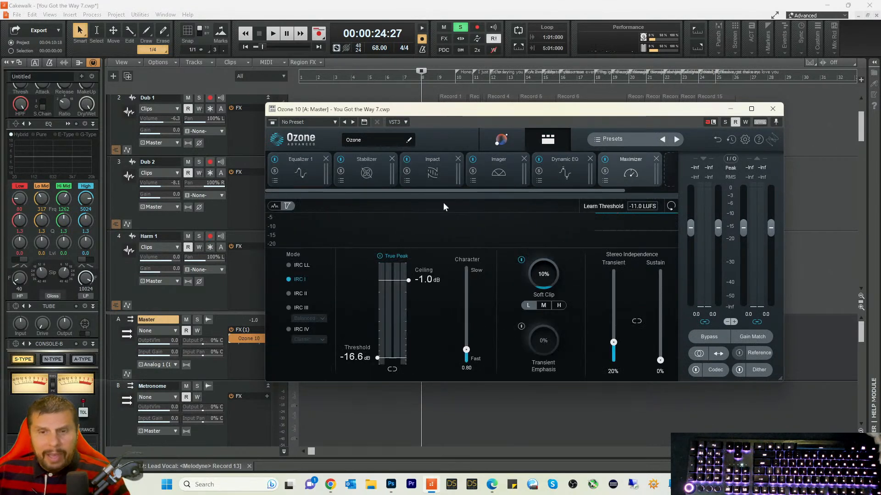
pyautogui.click(730, 110)
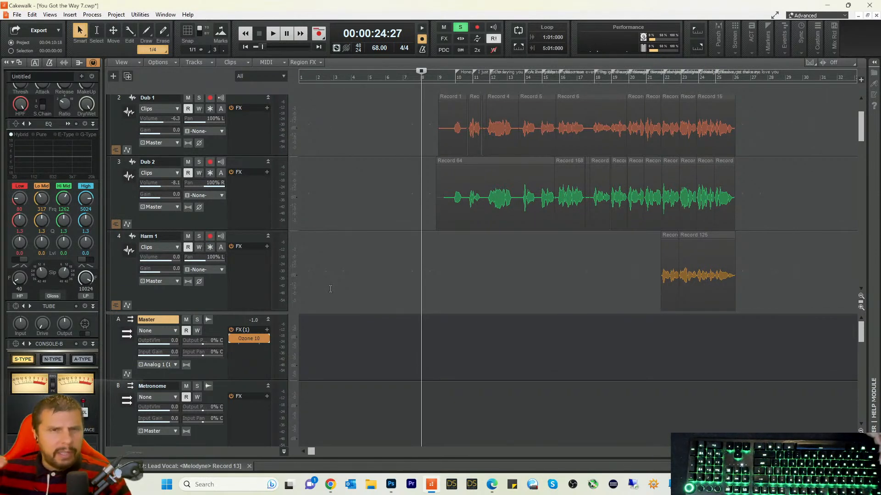
# Step: Reopen the Master bus's Ozone 10, show its Stabilizer module, and minimize the plugin window
pyautogui.doubleClick(235, 342)
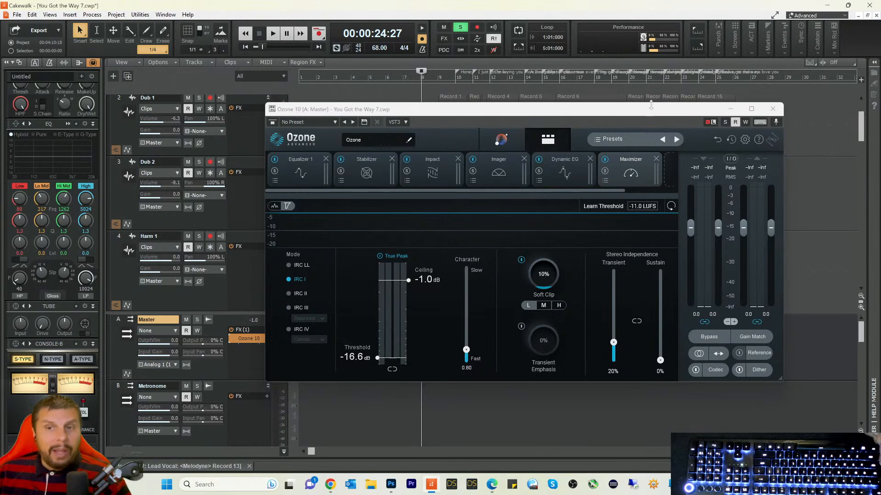
pyautogui.moveTo(649, 114); pyautogui.dragTo(623, 100)
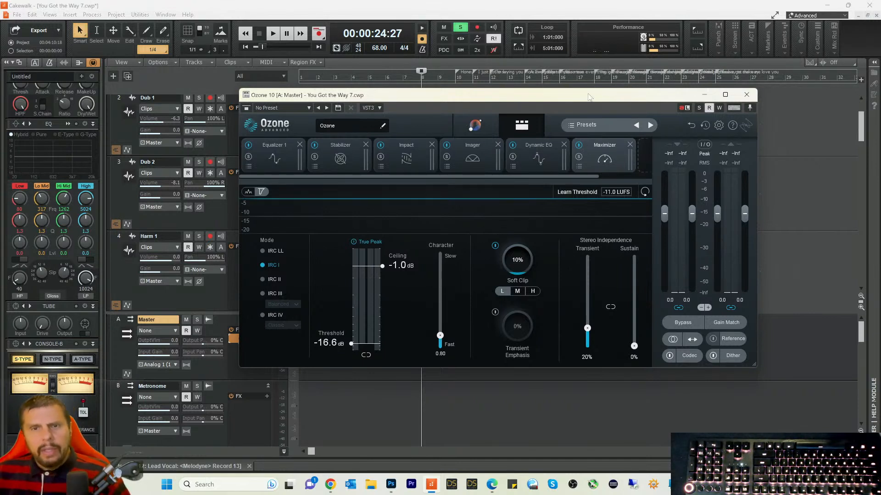
pyautogui.click(333, 164)
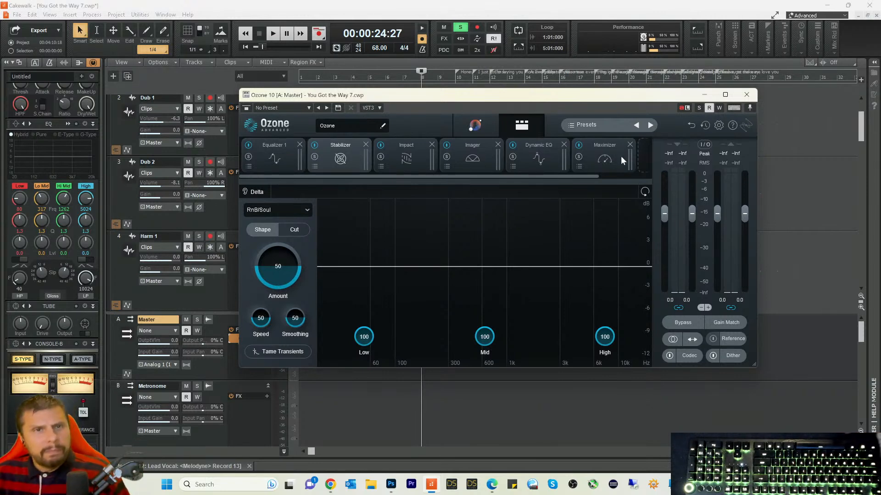
pyautogui.click(707, 95)
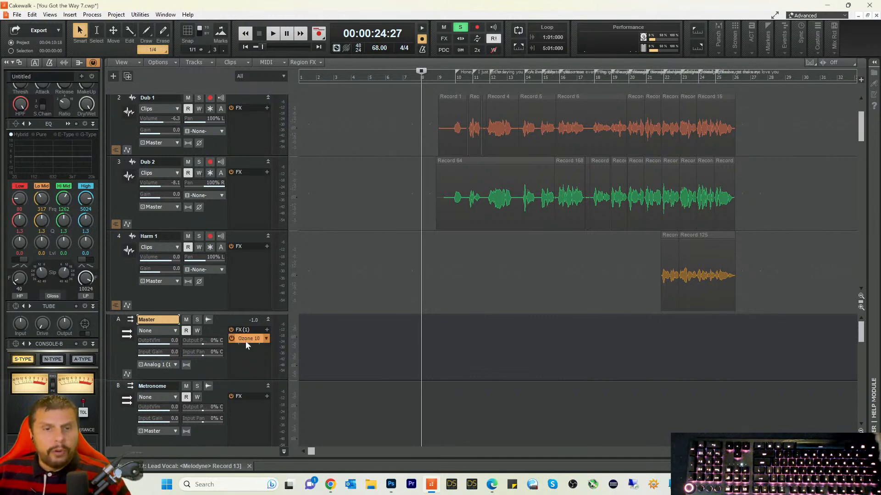
# Step: Browse the insertable audio effects for the Master bus's FX rack as far as the FabFilter plugins, and dismiss the list
pyautogui.moveTo(245, 342); pyautogui.dragTo(237, 337)
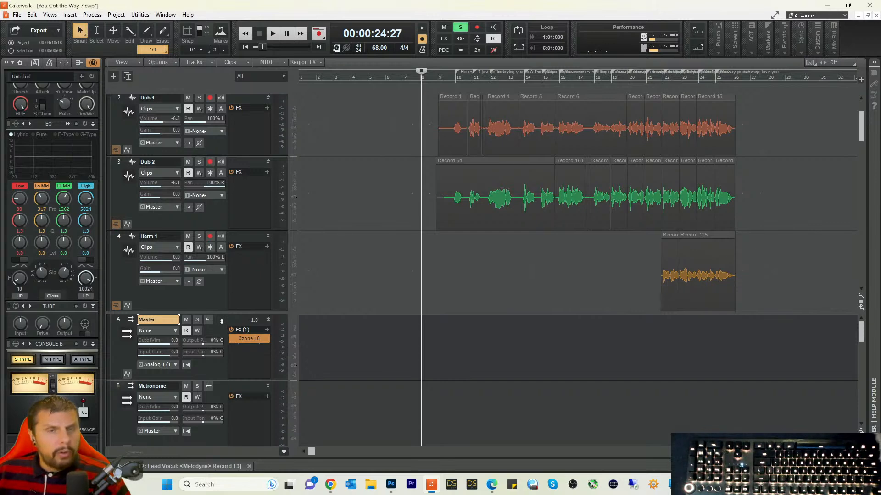
pyautogui.rightClick(246, 354)
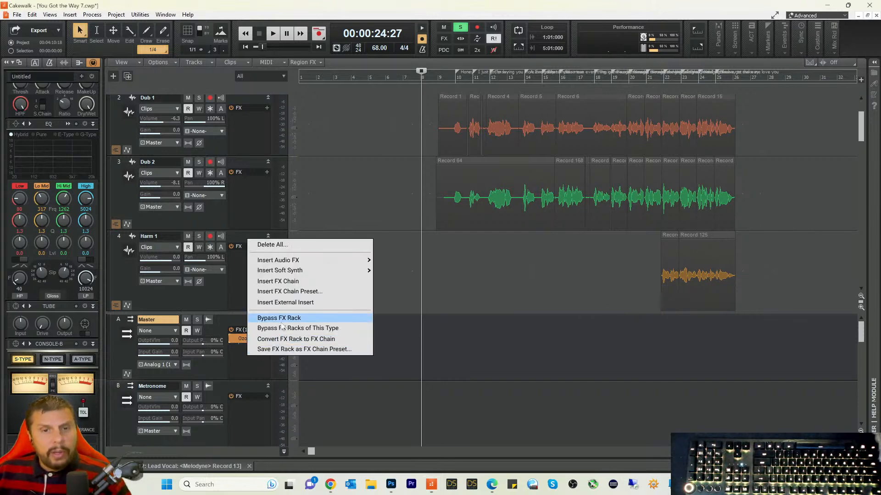
pyautogui.moveTo(295, 261)
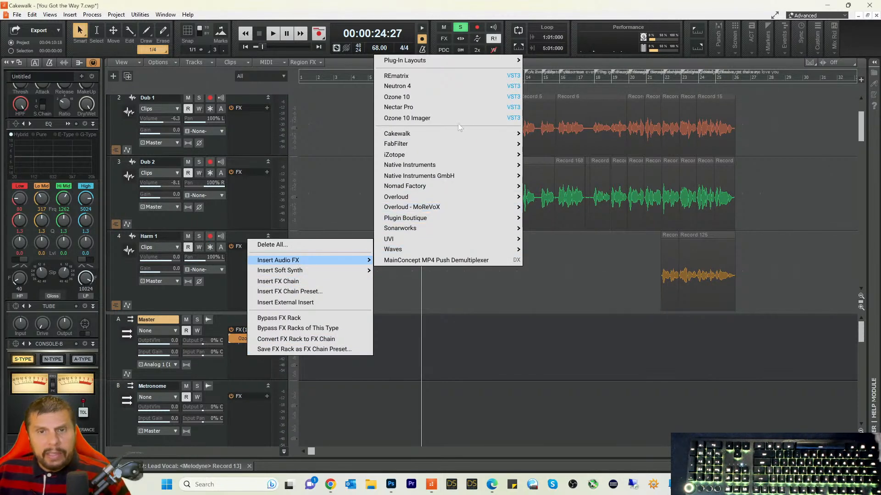
pyautogui.moveTo(422, 154)
pyautogui.moveTo(465, 145)
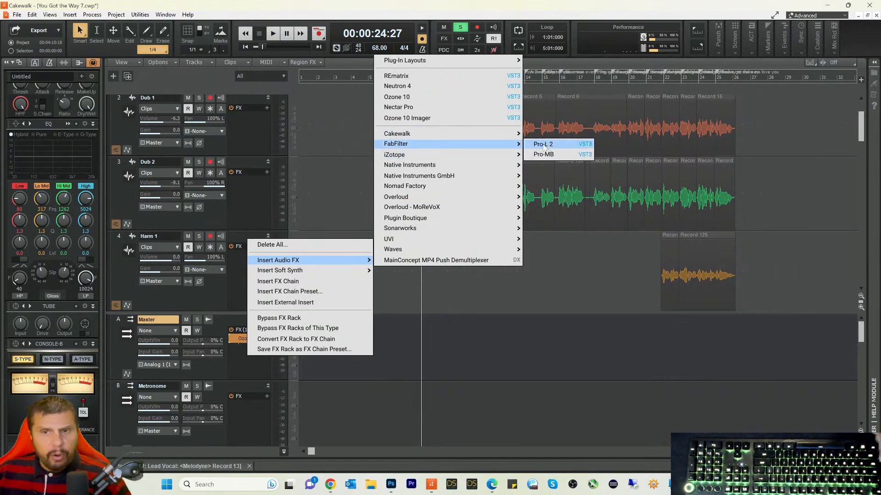
pyautogui.click(201, 296)
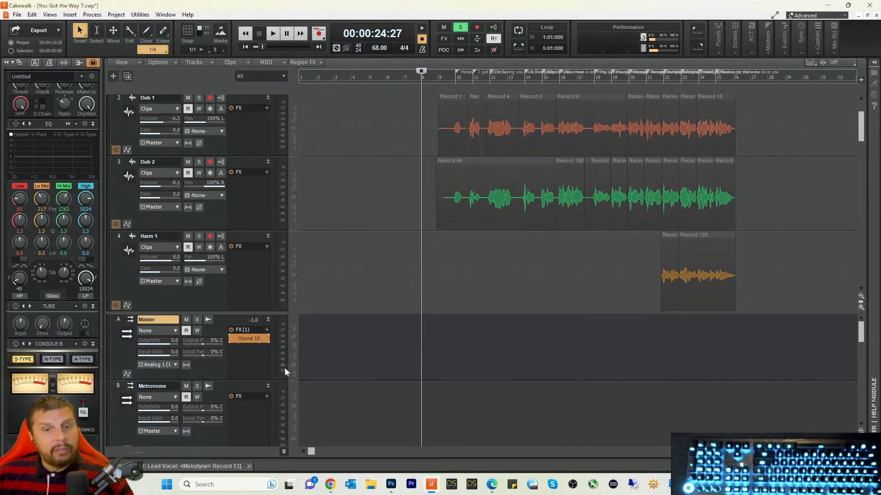
# Step: Check the Notepad list, browse to the iZotope audio effects for Cakewalk's Master FX rack, and dismiss the choices without inserting one
pyautogui.hotkey('alt', 'Tab')
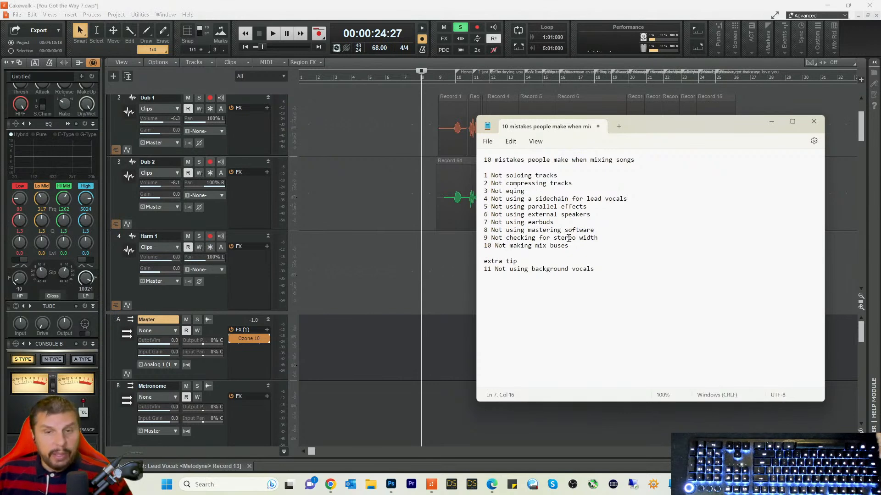
pyautogui.moveTo(645, 127); pyautogui.dragTo(599, 130)
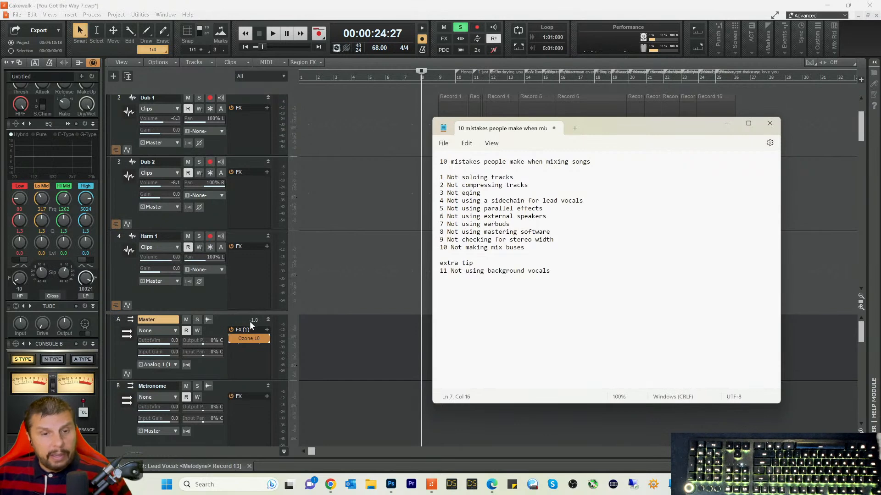
pyautogui.rightClick(219, 329)
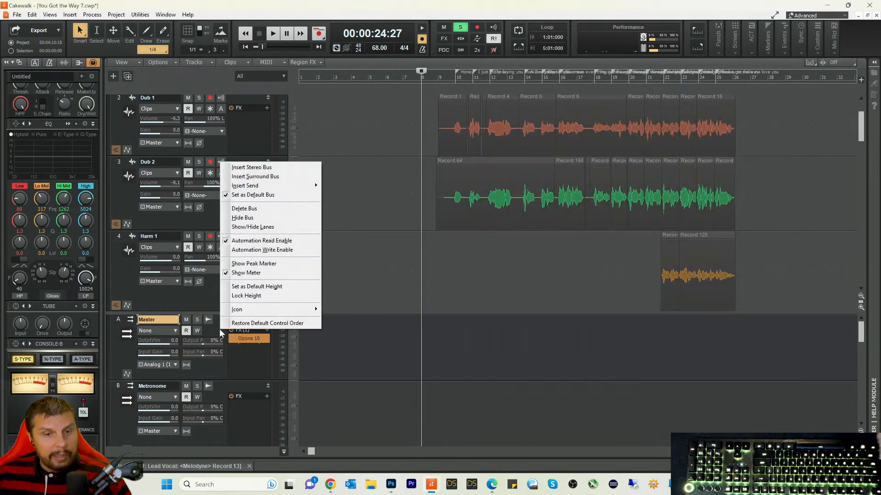
pyautogui.rightClick(237, 351)
pyautogui.moveTo(276, 256)
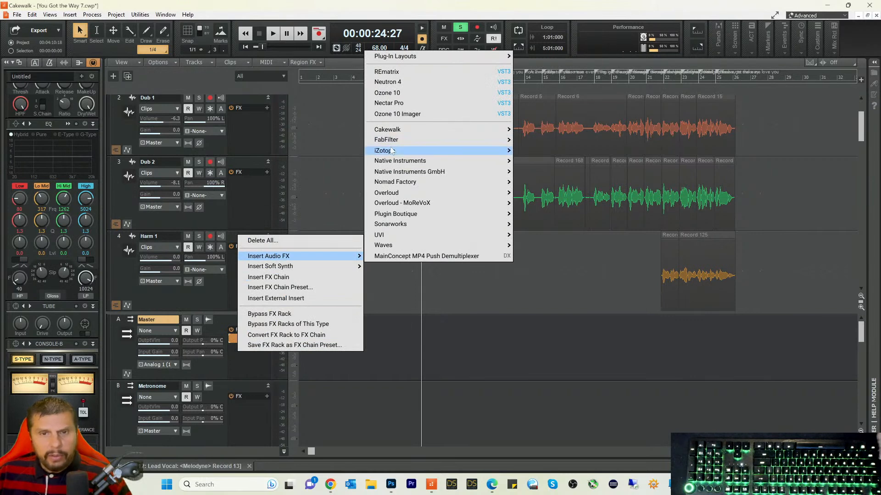
pyautogui.moveTo(392, 151)
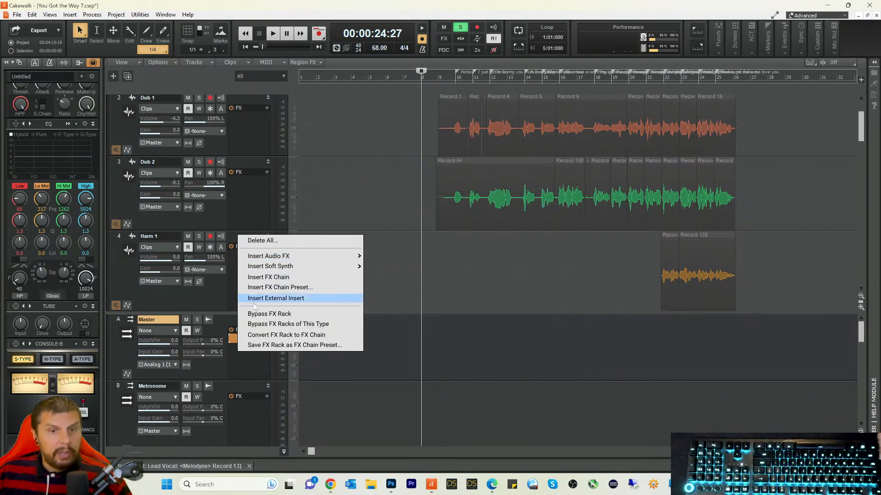
pyautogui.click(210, 364)
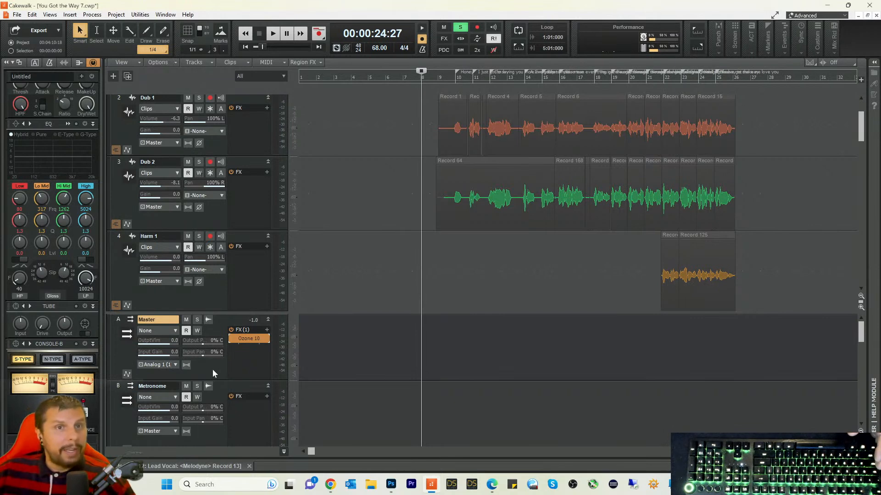
# Step: Reopen the Master bus's Ozone 10 on its Imager module, and bring up the Notepad list, shifting it slightly aside
pyautogui.click(246, 341)
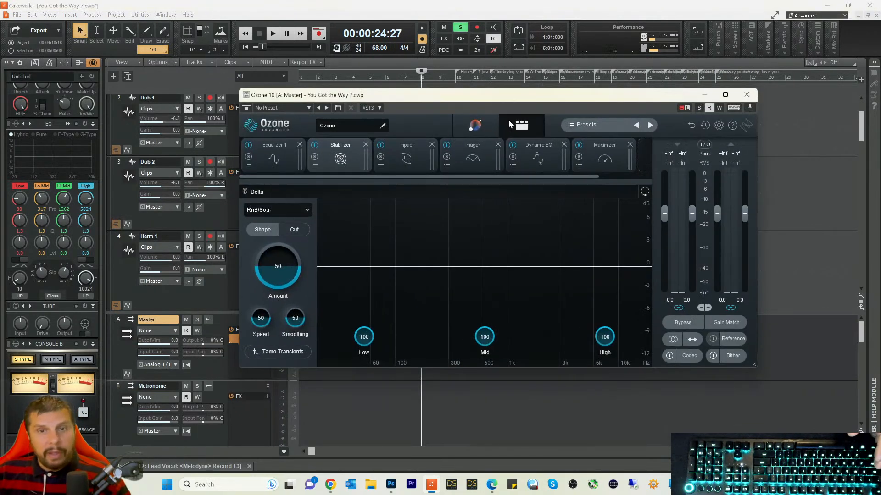
pyautogui.click(484, 162)
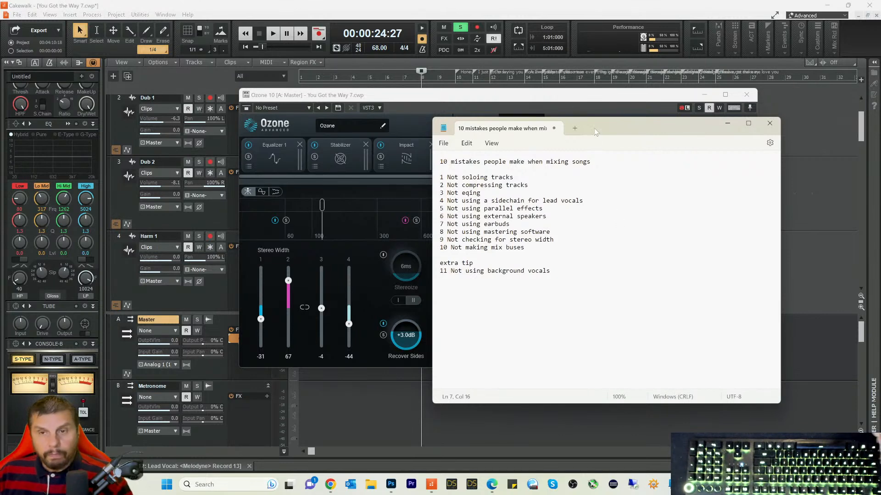
pyautogui.moveTo(597, 130); pyautogui.dragTo(624, 128)
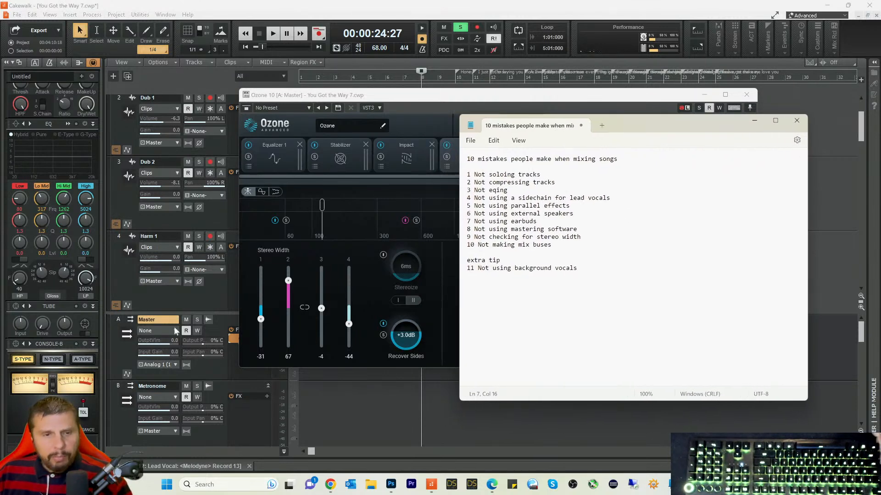
# Step: Return to Cakewalk, select the Harm 1 track, and move the Ozone 10 window clear of the Master bus's FX rack
pyautogui.click(206, 299)
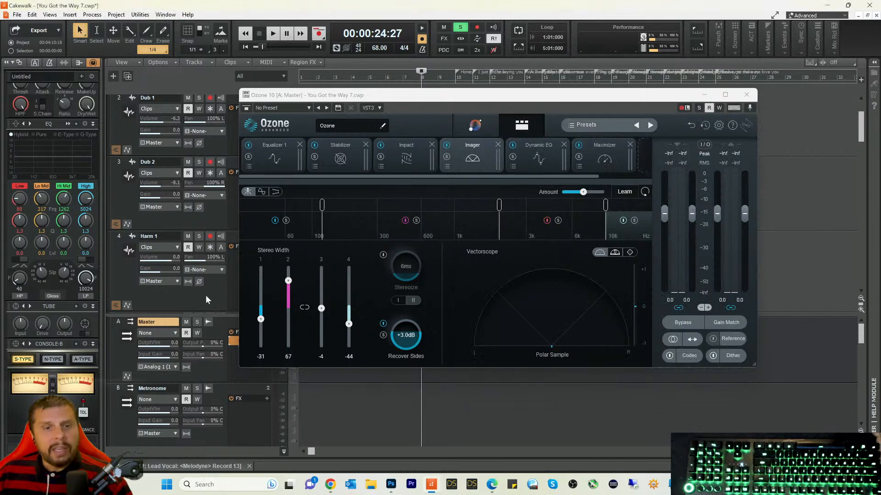
pyautogui.click(206, 296)
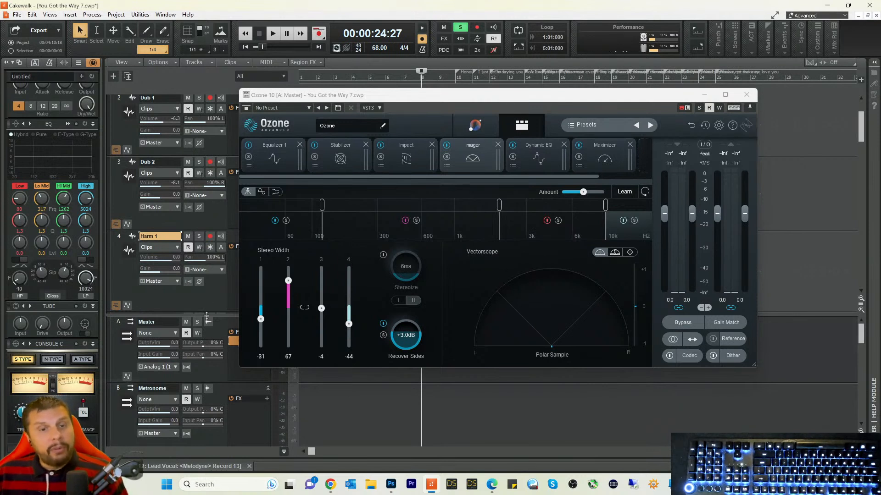
pyautogui.moveTo(208, 312); pyautogui.dragTo(207, 312)
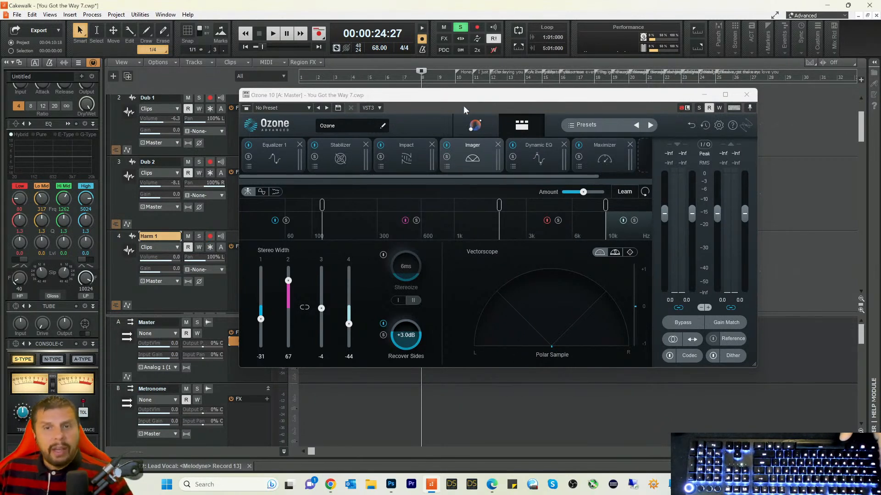
pyautogui.moveTo(464, 98); pyautogui.dragTo(529, 99)
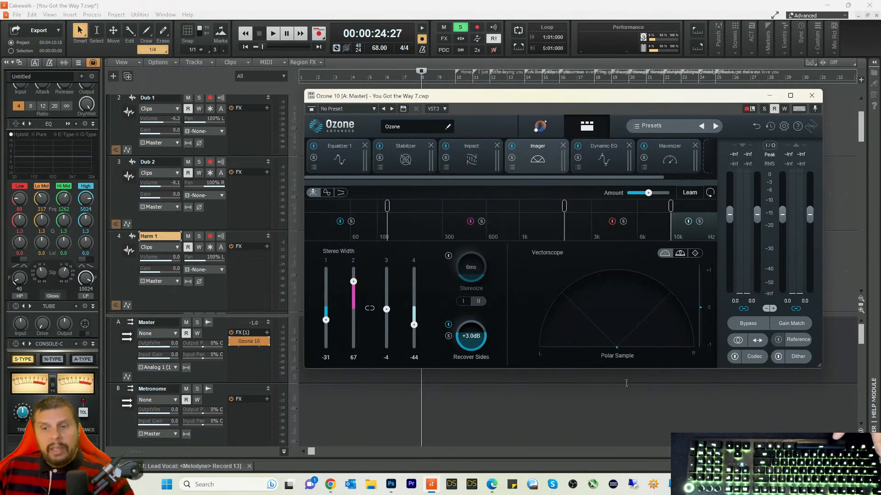
# Step: Bring up the Notepad list, highlight extra tip 11 about not using background vocals, and minimize the list
pyautogui.hotkey('alt', 'Tab')
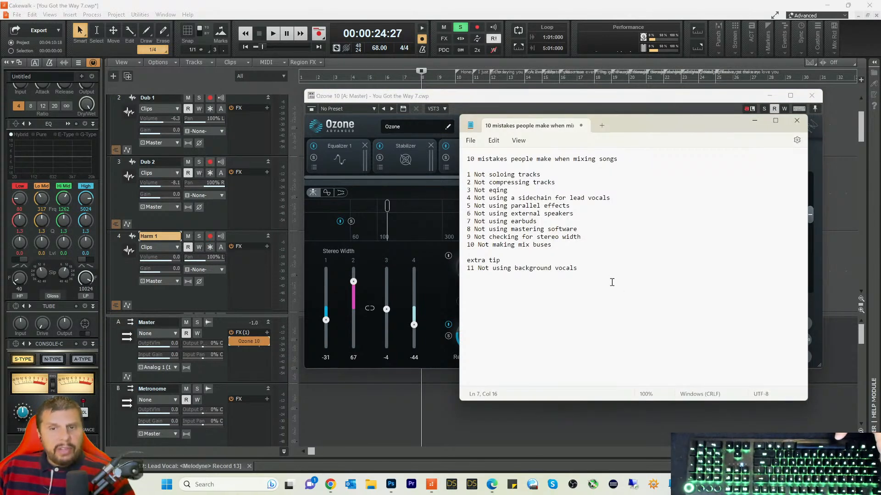
pyautogui.click(595, 269)
pyautogui.moveTo(595, 269); pyautogui.dragTo(465, 268)
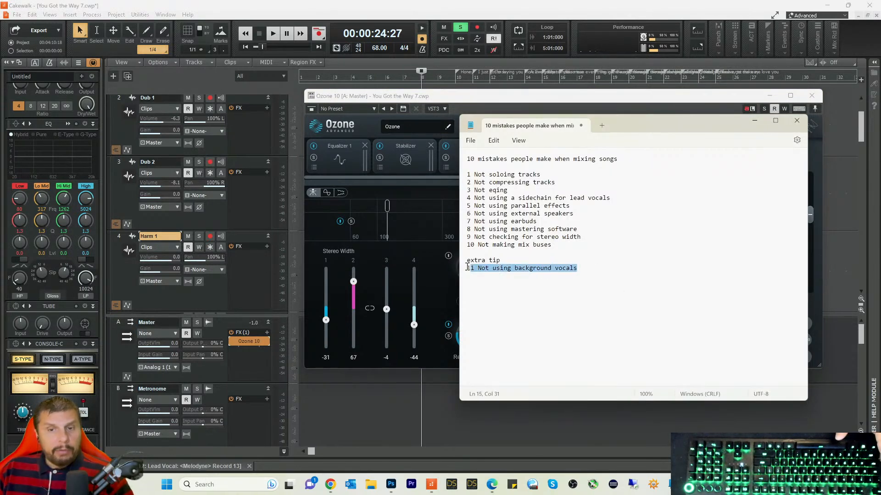
pyautogui.click(506, 253)
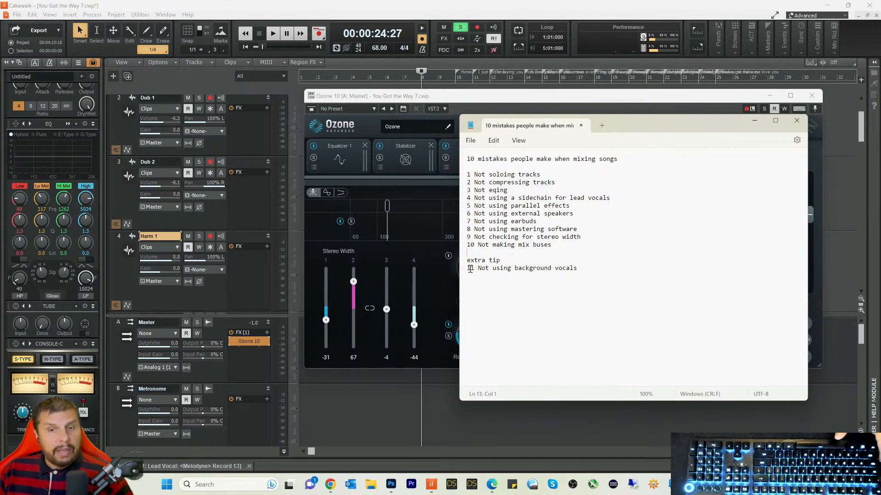
pyautogui.moveTo(467, 270); pyautogui.dragTo(596, 272)
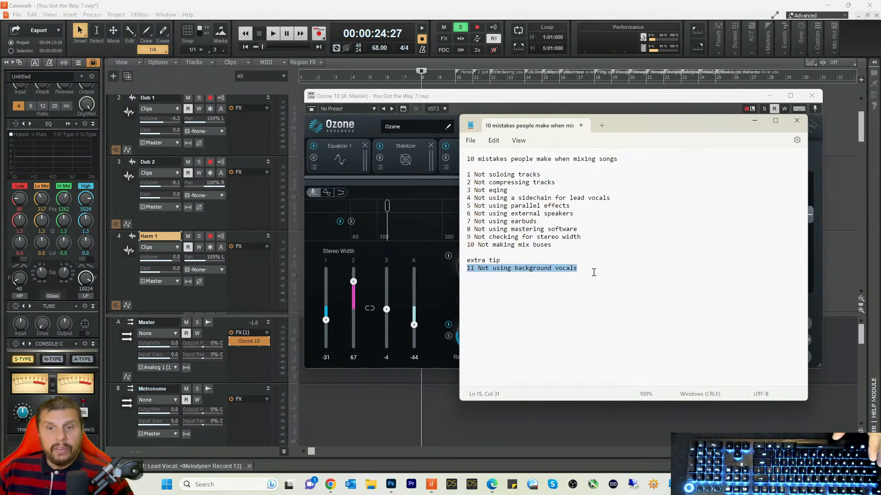
pyautogui.click(565, 277)
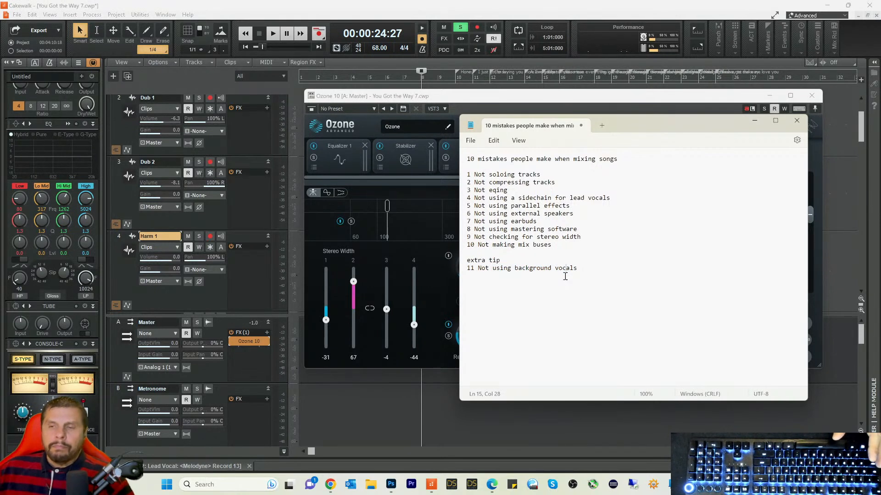
pyautogui.click(759, 123)
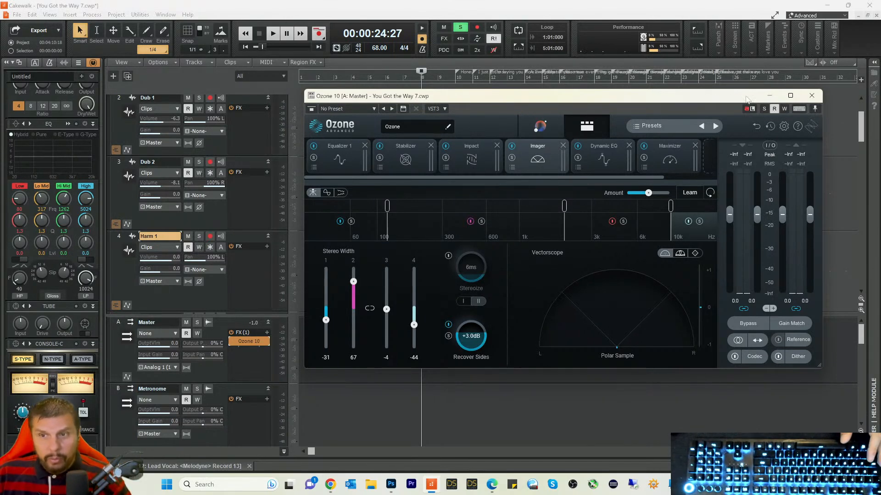
# Step: Minimize the Ozone 10 window, play the song briefly, and clear the solo on all tracks
pyautogui.click(769, 95)
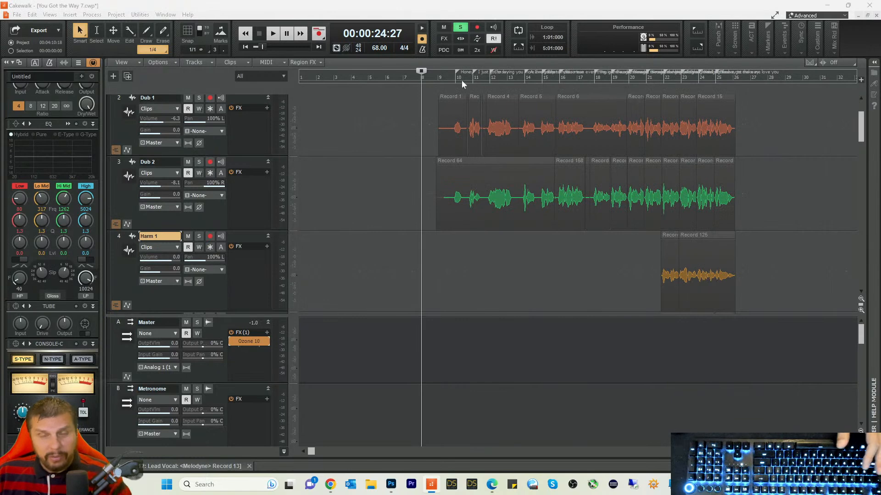
pyautogui.press('space')
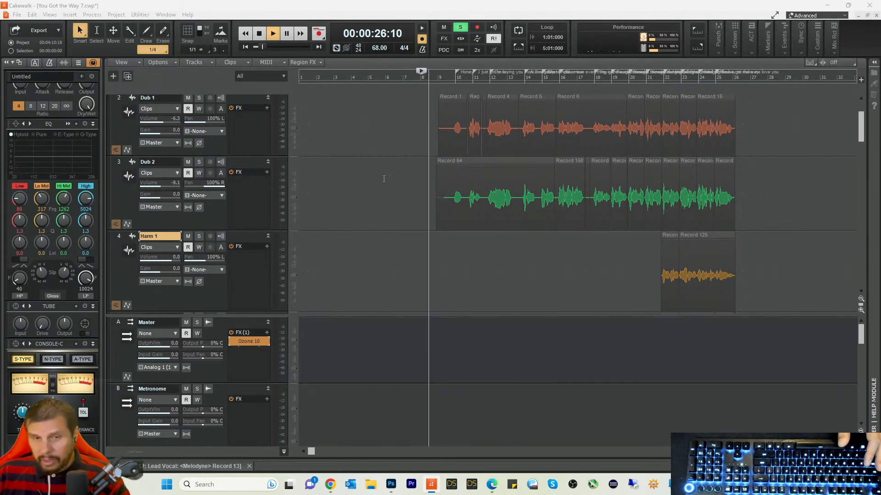
pyautogui.press('space')
pyautogui.click(460, 28)
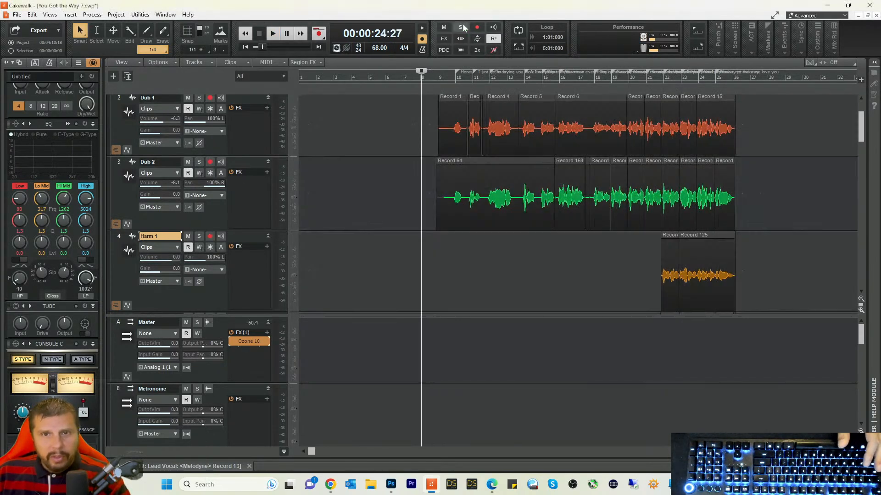
# Step: Play the full mix while looking through the Harm and Ooo vocal tracks and the buses below Master
pyautogui.press('space')
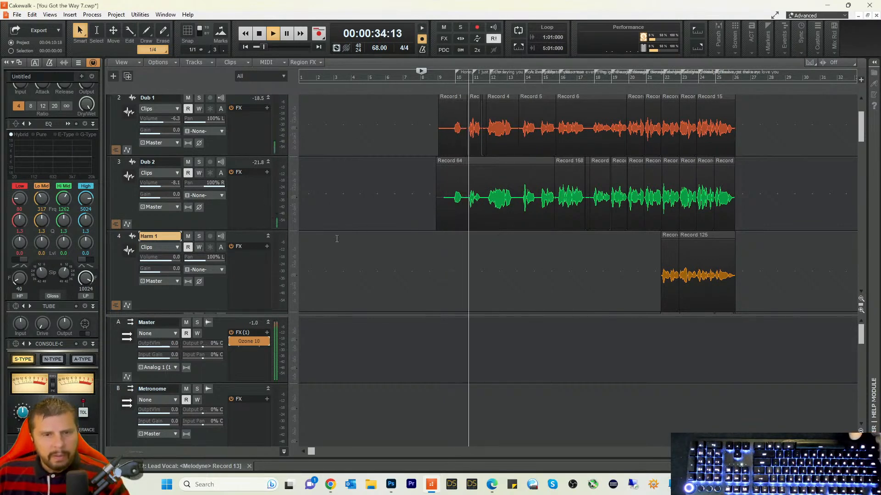
pyautogui.scroll(-2, 334, 237)
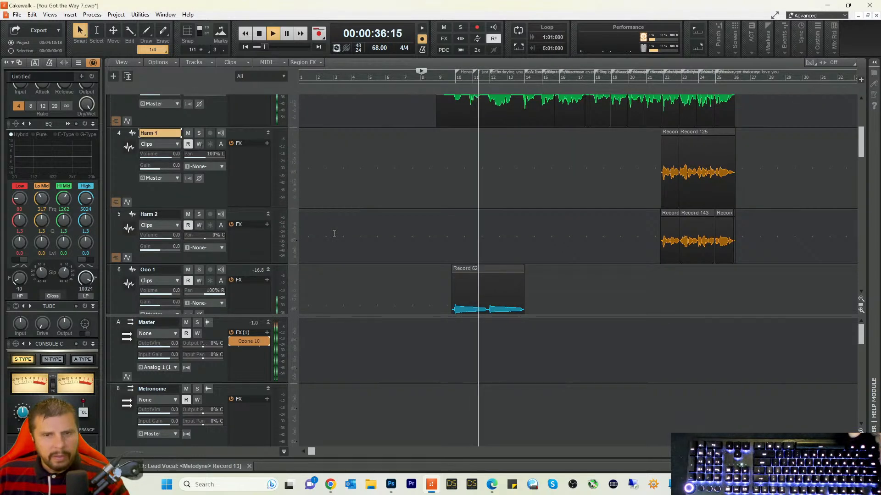
pyautogui.scroll(-1, 362, 224)
pyautogui.scroll(-1, 363, 224)
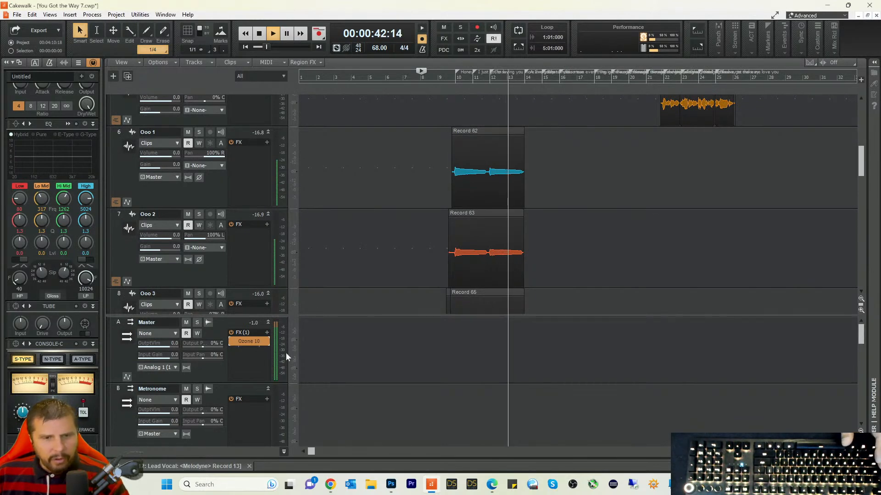
pyautogui.scroll(-3, 379, 362)
pyautogui.scroll(-6, 380, 363)
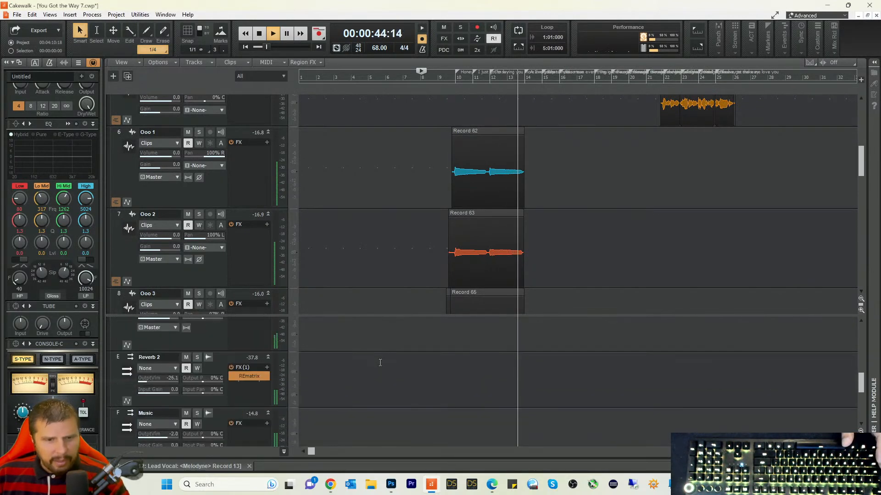
# Step: Shrink the bus pane to give the tracks more room, and stop playback with the Ooo tracks in view
pyautogui.moveTo(227, 326); pyautogui.dragTo(230, 363)
pyautogui.moveTo(234, 320); pyautogui.dragTo(295, 344)
pyautogui.scroll(5, 323, 294)
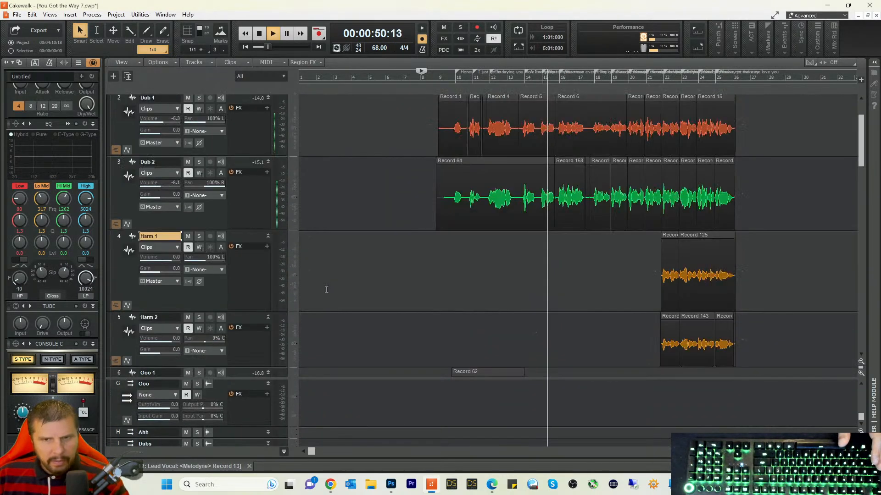
pyautogui.scroll(-2, 342, 224)
pyautogui.scroll(-2, 342, 225)
pyautogui.press('space')
pyautogui.scroll(-2, 355, 226)
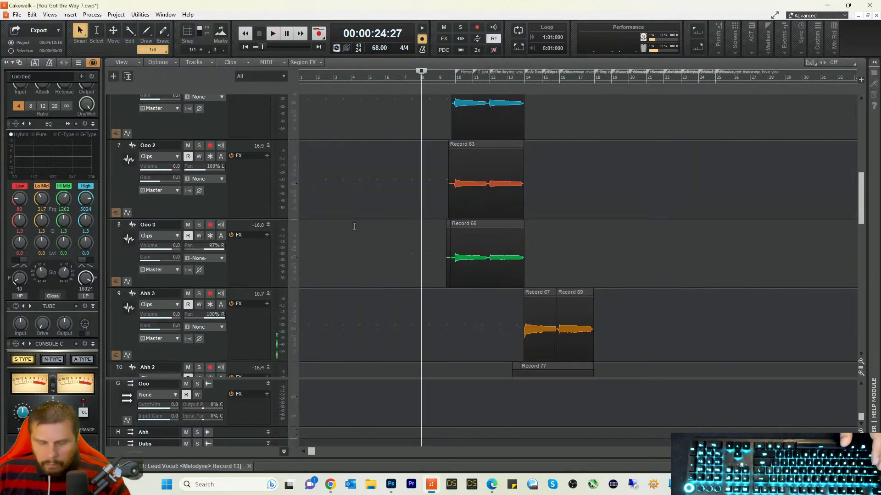
pyautogui.scroll(1, 355, 227)
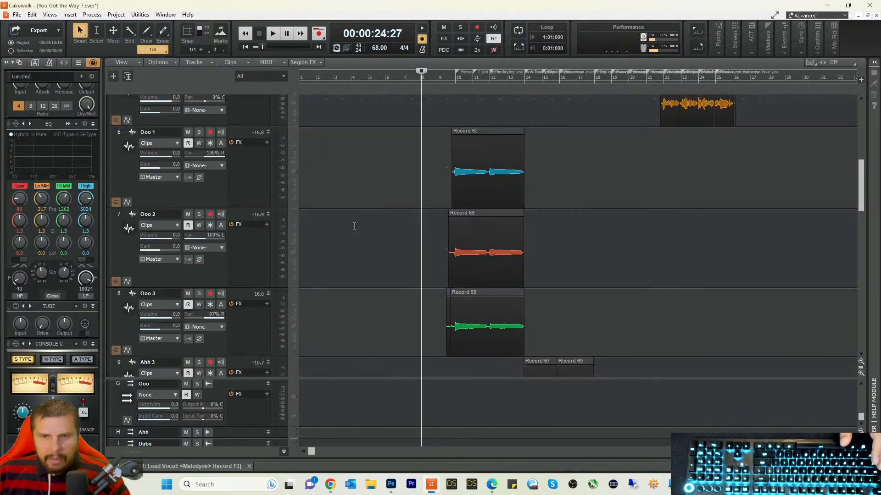
# Step: Route the outputs of the Ooo 1, Ooo 2 and Ooo 3 tracks to the Ooo bus
pyautogui.click(177, 177)
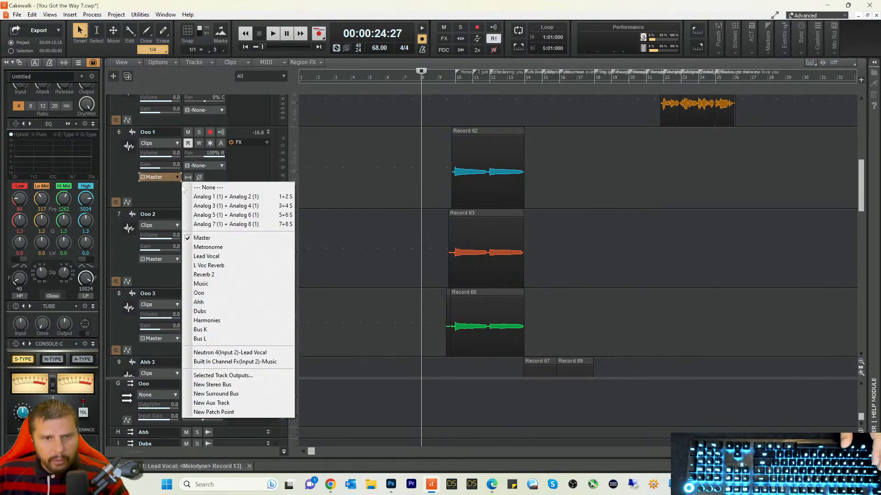
pyautogui.click(213, 293)
pyautogui.click(179, 260)
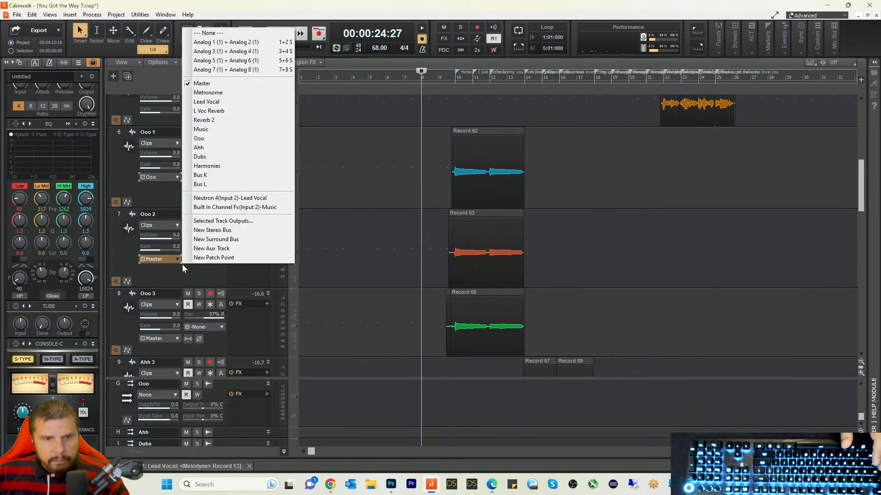
pyautogui.click(214, 140)
pyautogui.scroll(-3, 224, 230)
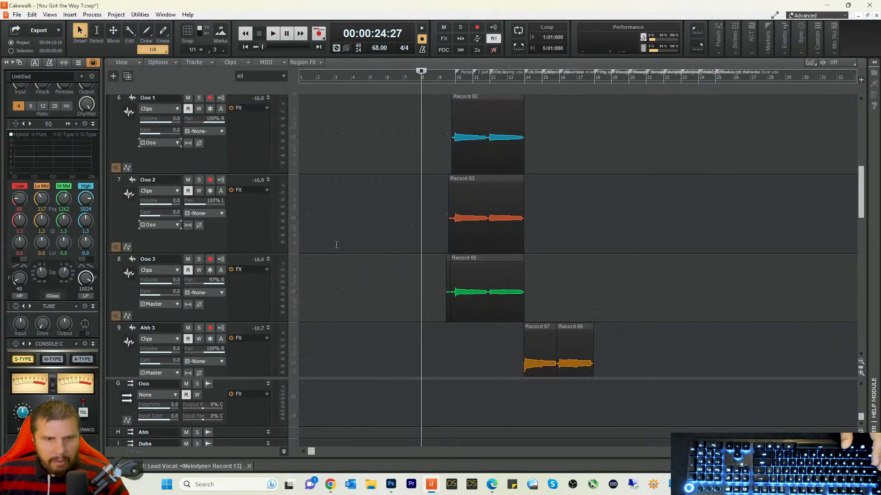
pyautogui.click(176, 238)
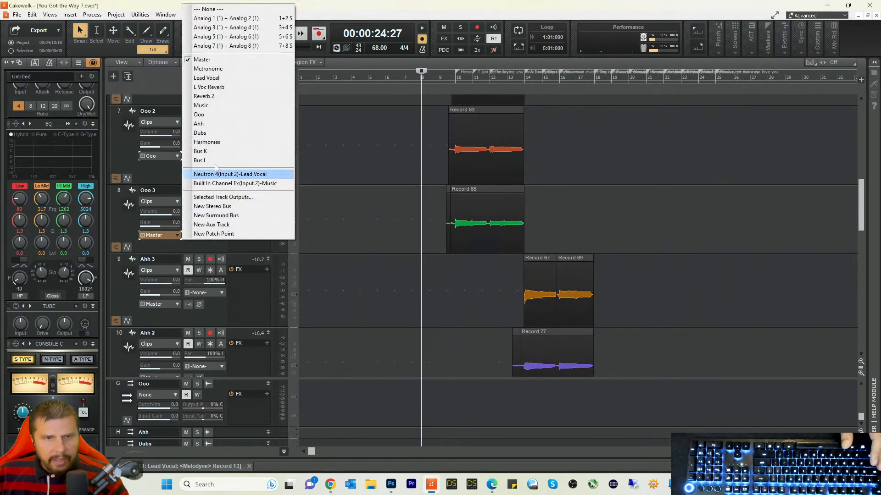
pyautogui.click(211, 117)
# Step: Route the output of the Ahh 2 track to the Ahh bus
pyautogui.scroll(-5, 342, 234)
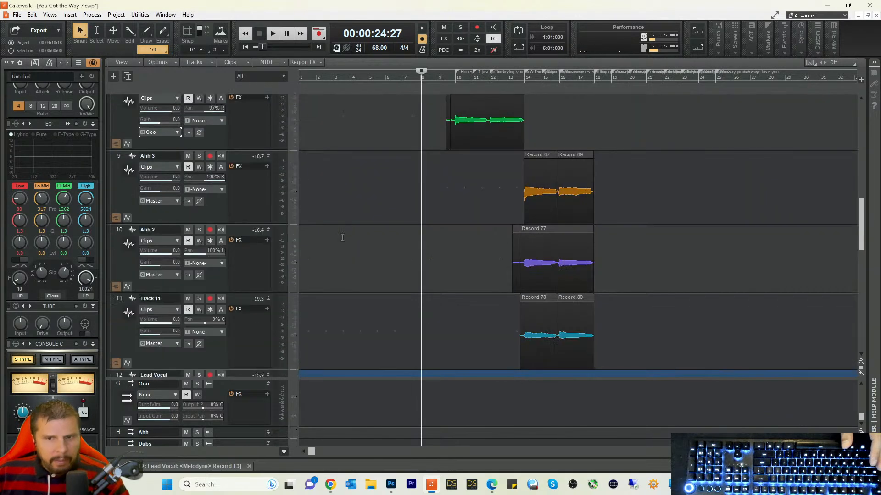
pyautogui.click(175, 208)
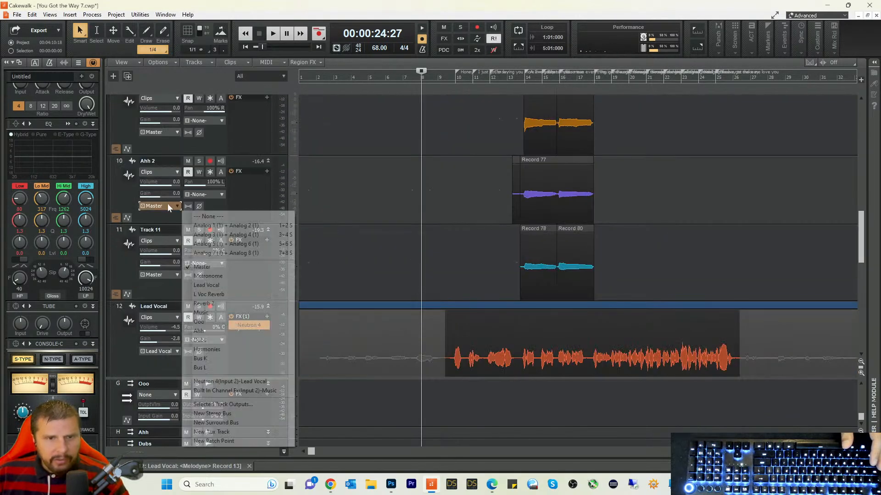
pyautogui.click(198, 332)
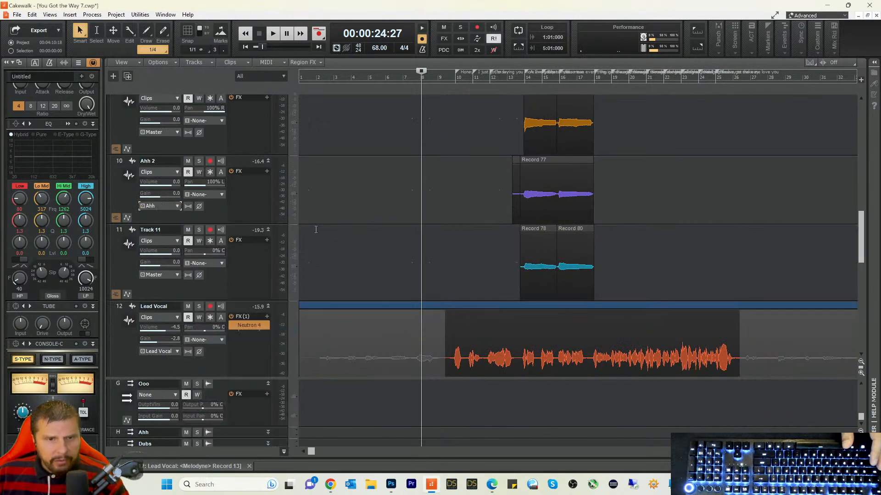
# Step: Audition Track 11 in solo from just before measure 14, and route its output to the Ahh bus
pyautogui.scroll(-2, 307, 230)
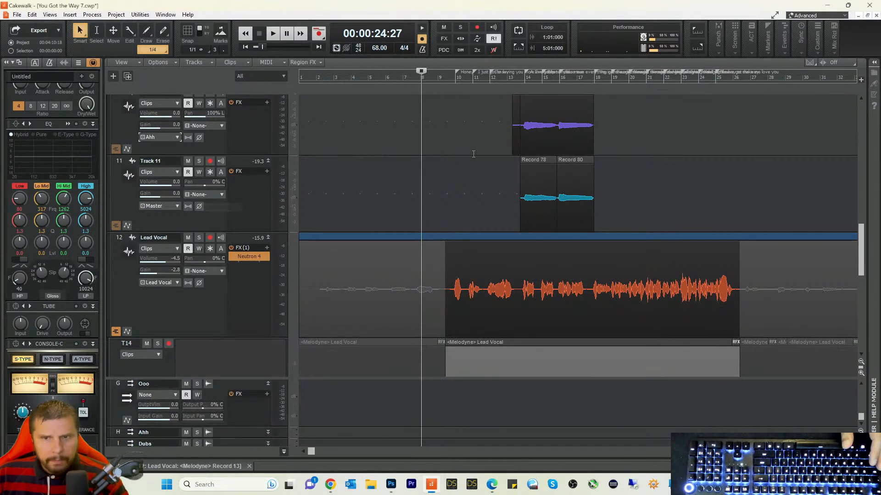
pyautogui.click(516, 78)
pyautogui.press('space')
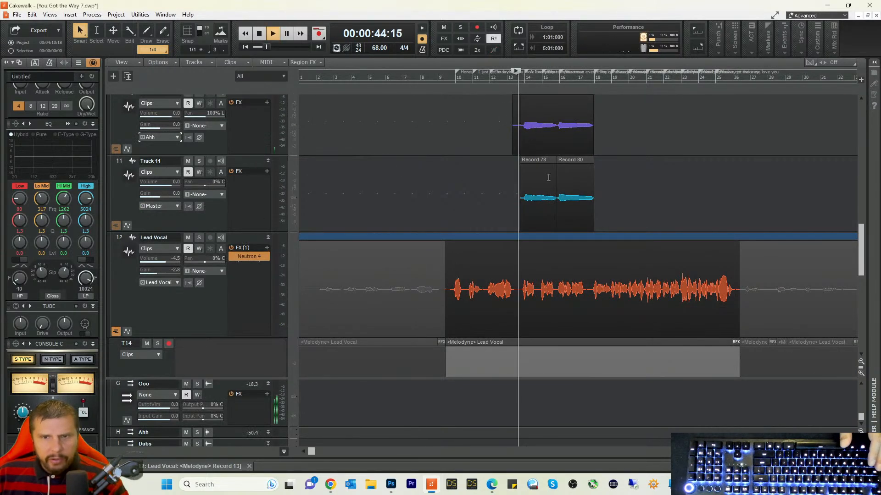
pyautogui.click(199, 162)
pyautogui.click(199, 161)
pyautogui.press('space')
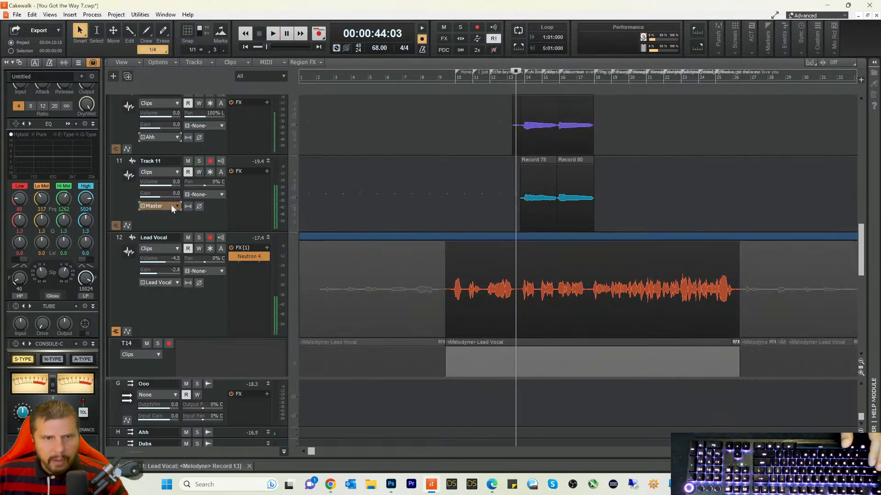
pyautogui.click(172, 205)
pyautogui.click(199, 331)
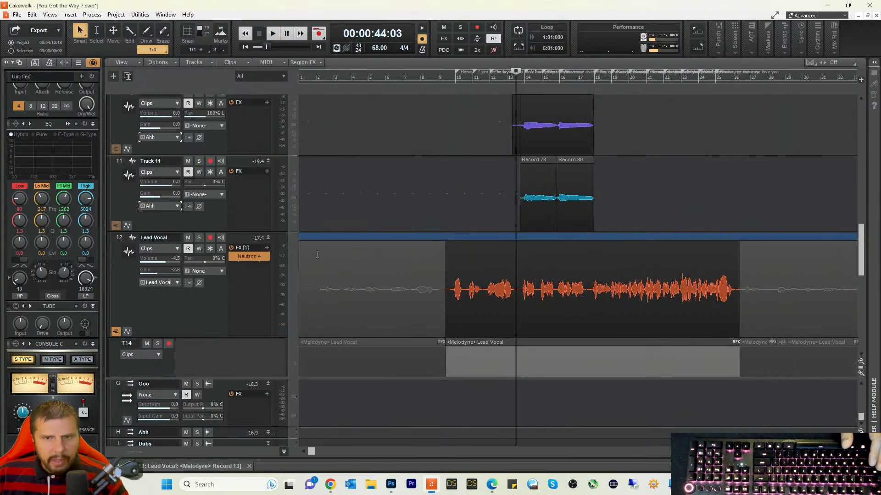
# Step: Route the output of the Ahh 3 track to the Ahh bus and check the tracks below it
pyautogui.scroll(2, 371, 219)
pyautogui.scroll(2, 372, 219)
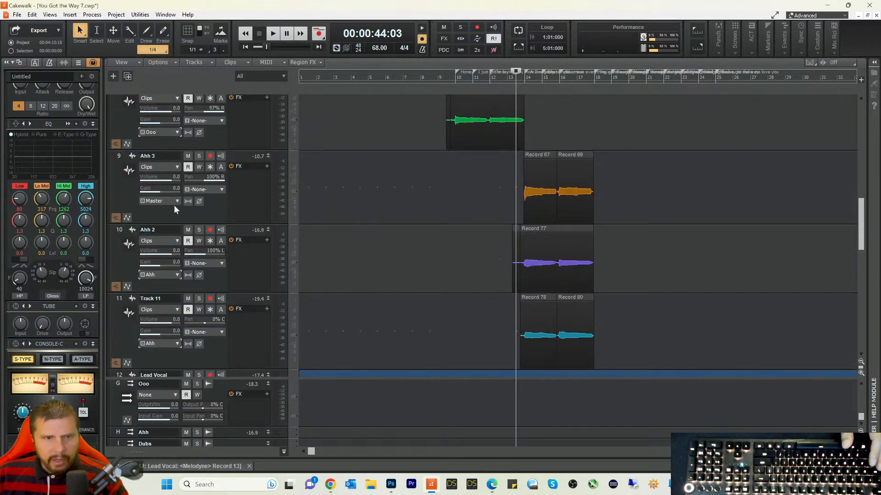
pyautogui.click(173, 201)
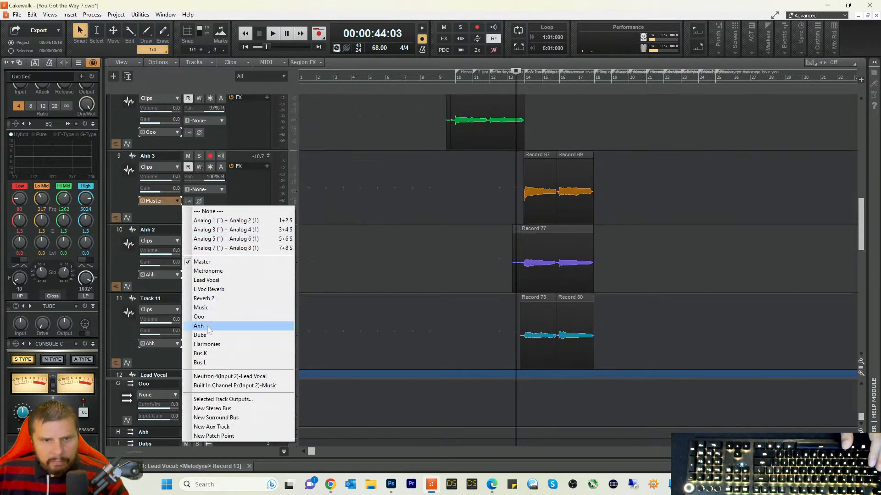
pyautogui.click(198, 326)
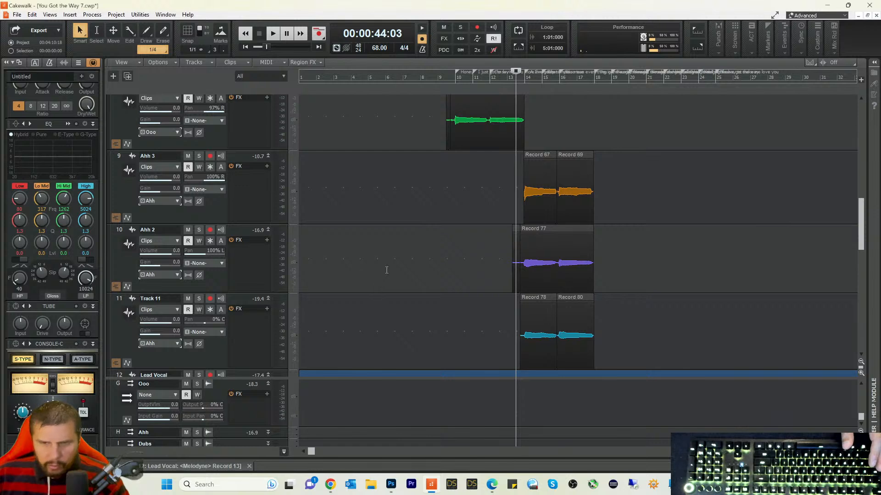
pyautogui.scroll(-2, 386, 270)
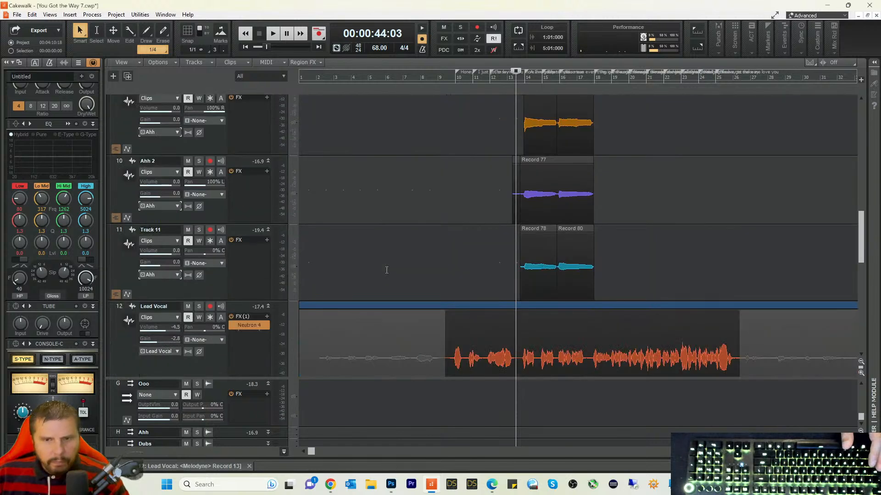
# Step: Route the outputs of the Dub 1 and Dub 2 tracks to the Dubs bus, and place the playhead just before measure 22
pyautogui.scroll(12, 387, 270)
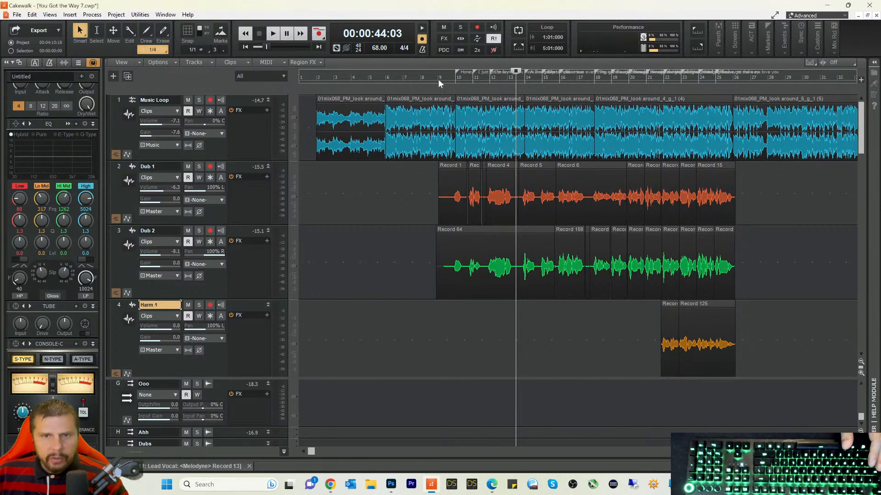
pyautogui.click(438, 79)
pyautogui.click(159, 211)
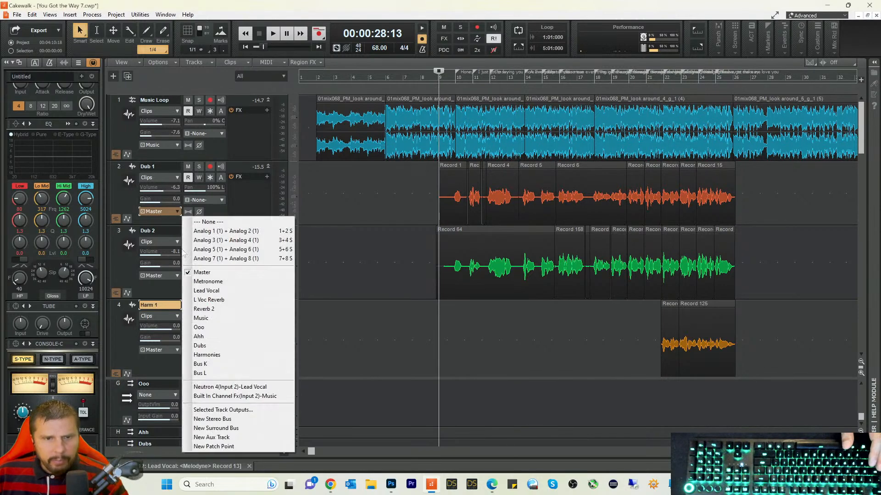
pyautogui.click(199, 346)
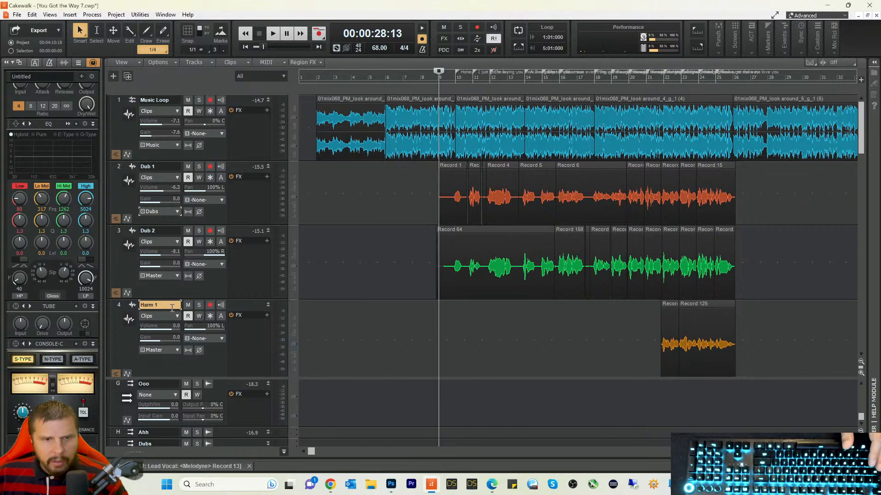
pyautogui.click(176, 276)
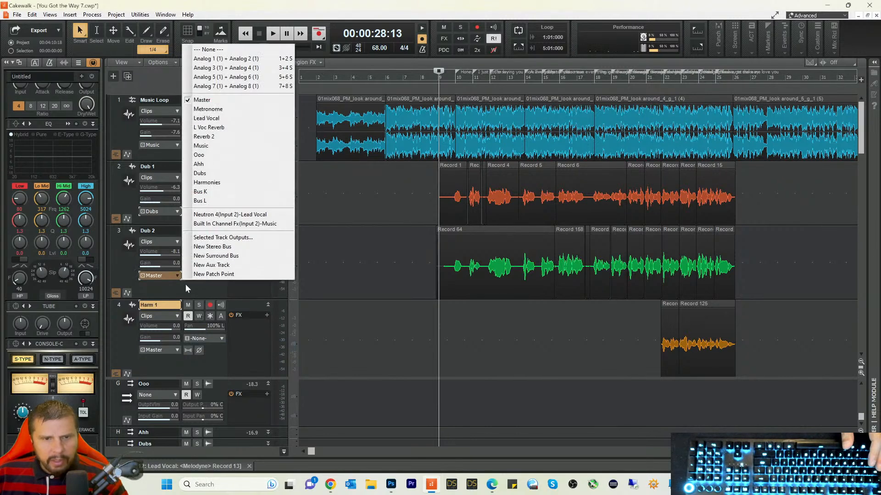
pyautogui.click(200, 173)
pyautogui.scroll(-3, 590, 244)
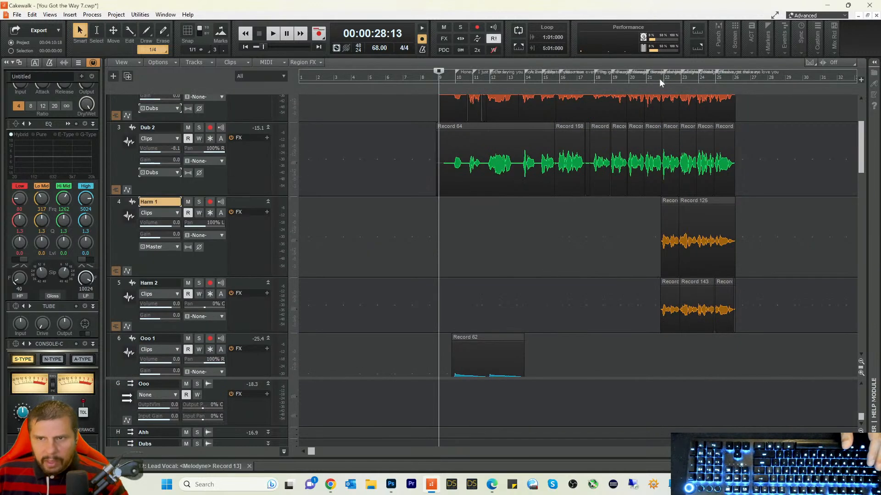
pyautogui.click(659, 78)
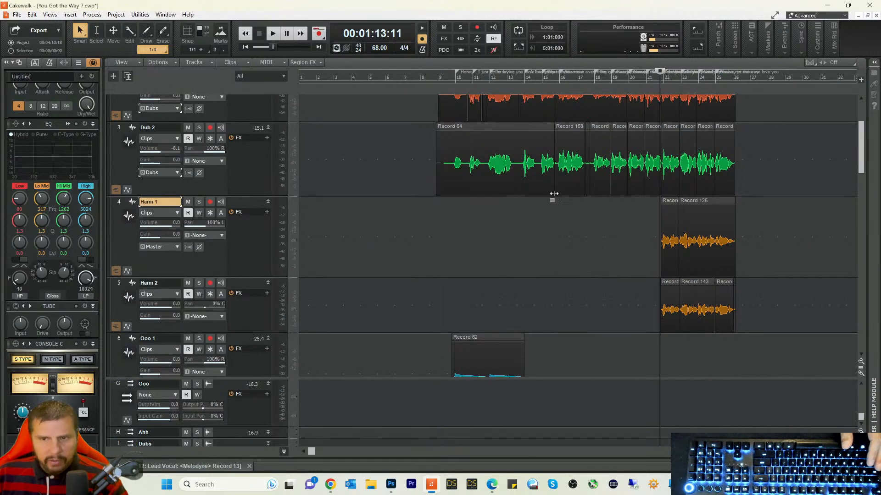
# Step: Route the output of the Harm 1 track to the Dubs bus
pyautogui.scroll(-1, 553, 197)
pyautogui.click(167, 213)
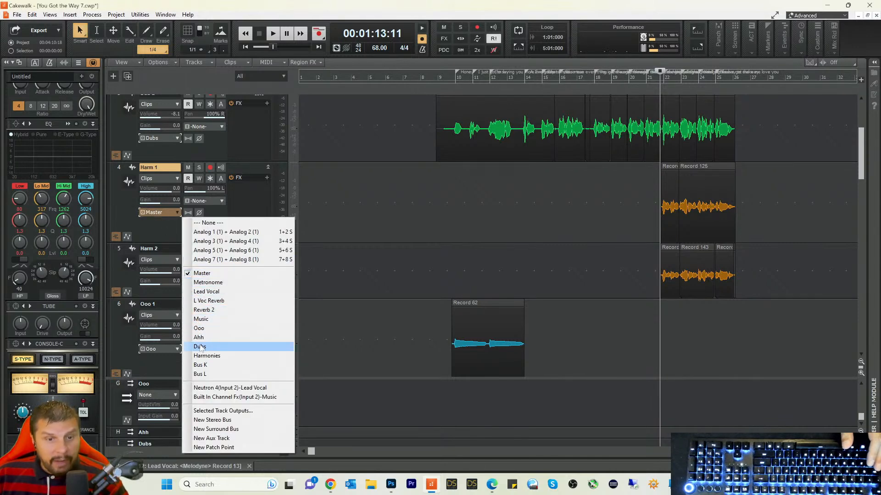
pyautogui.click(201, 348)
# Step: Make the Harm 2 track taller and route its output to the Harmonies bus
pyautogui.moveTo(173, 296); pyautogui.dragTo(172, 322)
pyautogui.click(176, 294)
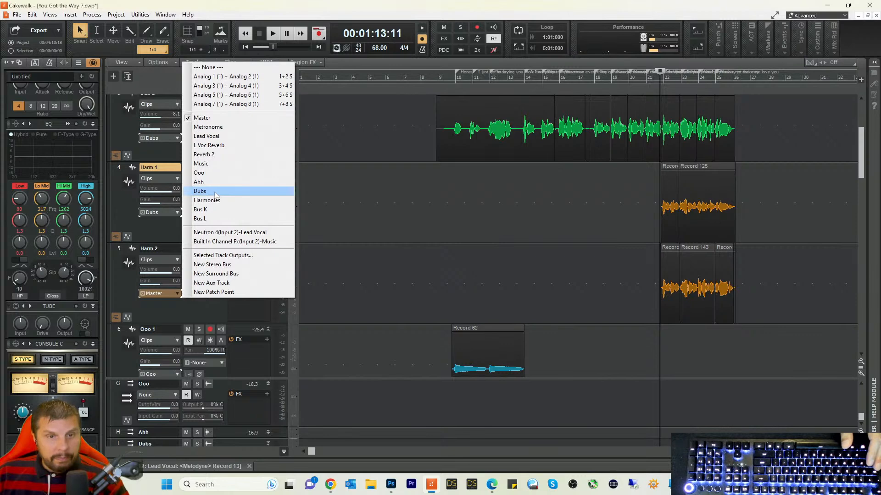
pyautogui.click(215, 201)
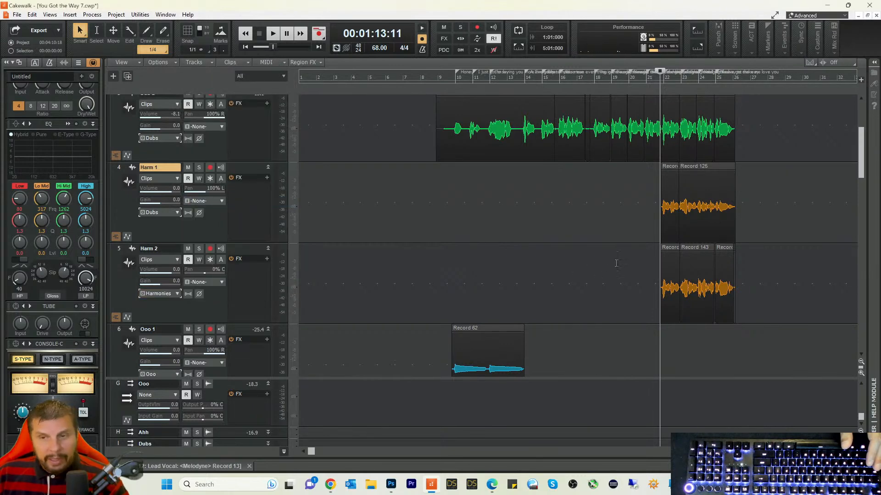
# Step: Audition the Harm 1 and Harm 2 tracks in solo from just before measure 22, and unsolo both
pyautogui.click(199, 167)
pyautogui.click(200, 248)
pyautogui.press('space')
pyautogui.press('space')
pyautogui.press('space')
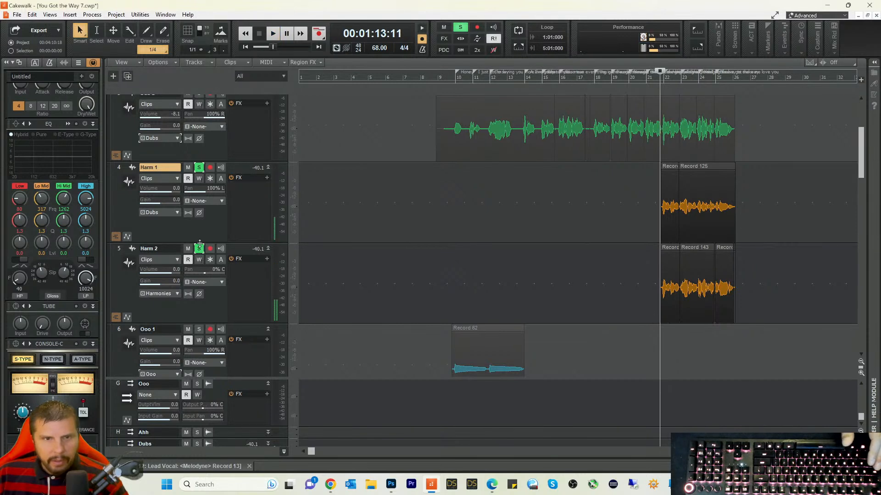
pyautogui.press('space')
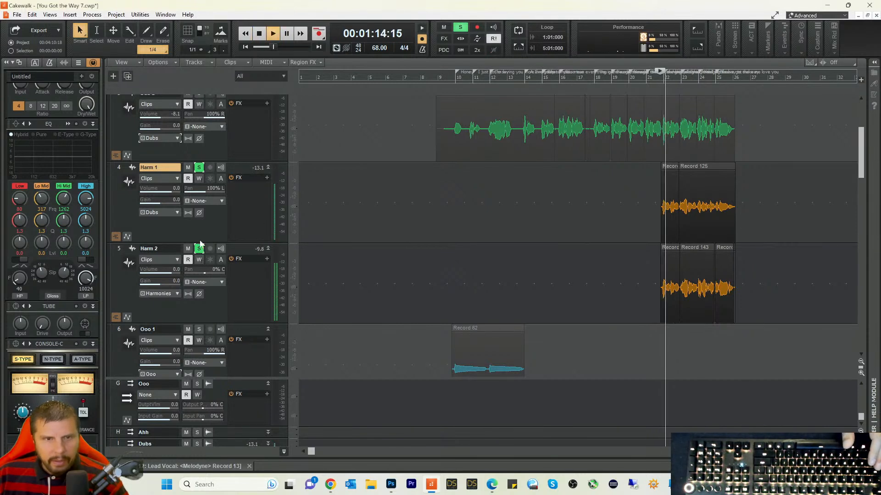
pyautogui.press('space')
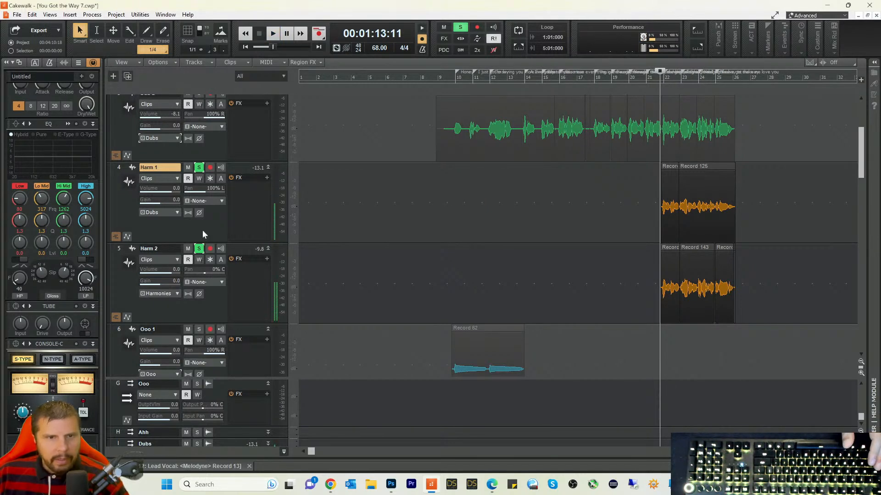
pyautogui.scroll(-1, 202, 229)
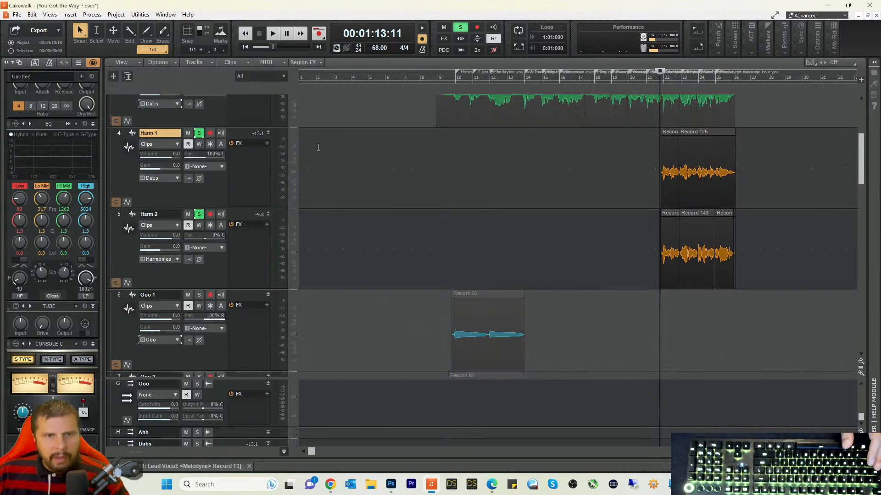
pyautogui.click(198, 213)
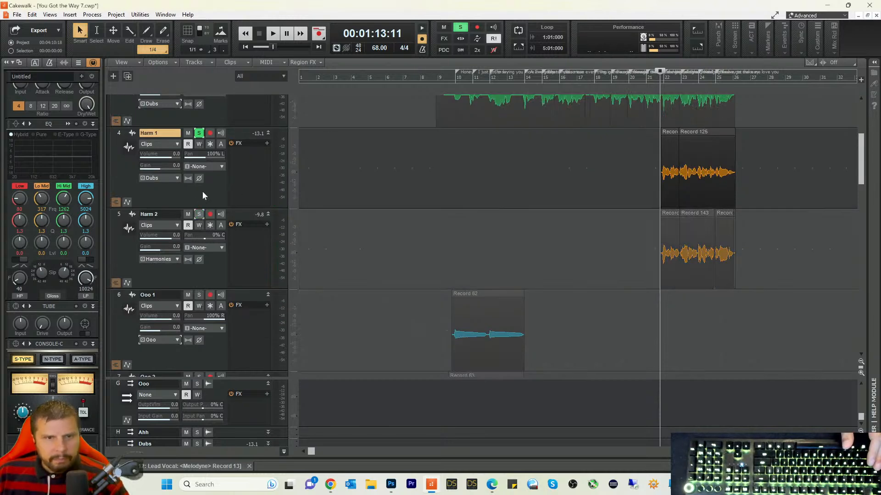
pyautogui.click(200, 136)
# Step: Play the full mix from just before measure 22 while checking the tracks further down the project
pyautogui.press('space')
pyautogui.scroll(-4, 388, 248)
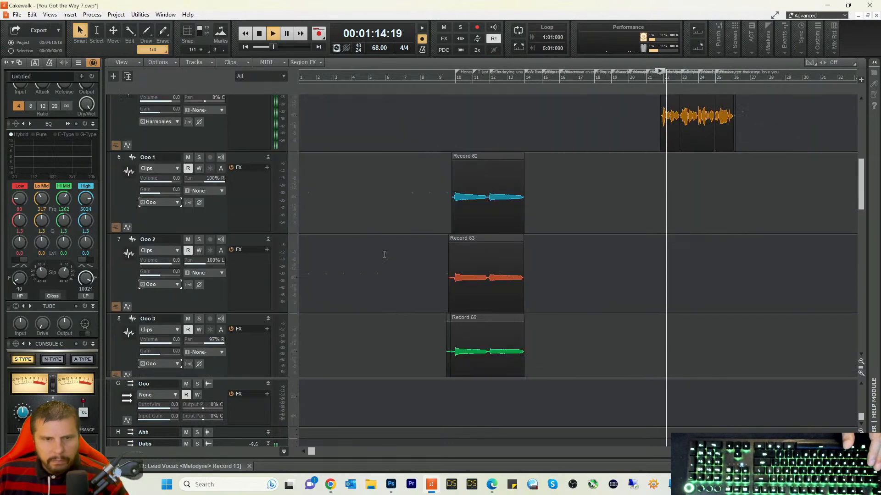
pyautogui.scroll(-10, 384, 254)
pyautogui.press('space')
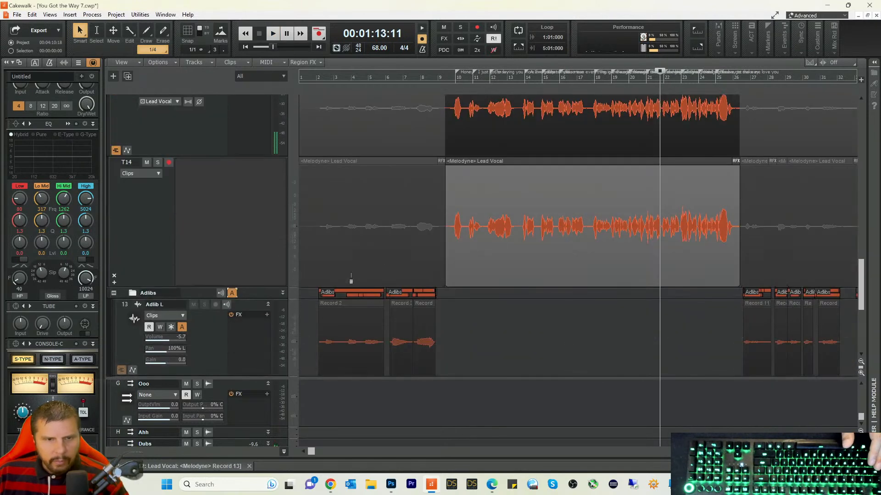
# Step: Enlarge the bus area and expand the Harmonies, Dubs and Ahh bus strips to show their volume and output controls
pyautogui.scroll(-5, 238, 380)
pyautogui.scroll(6, 250, 275)
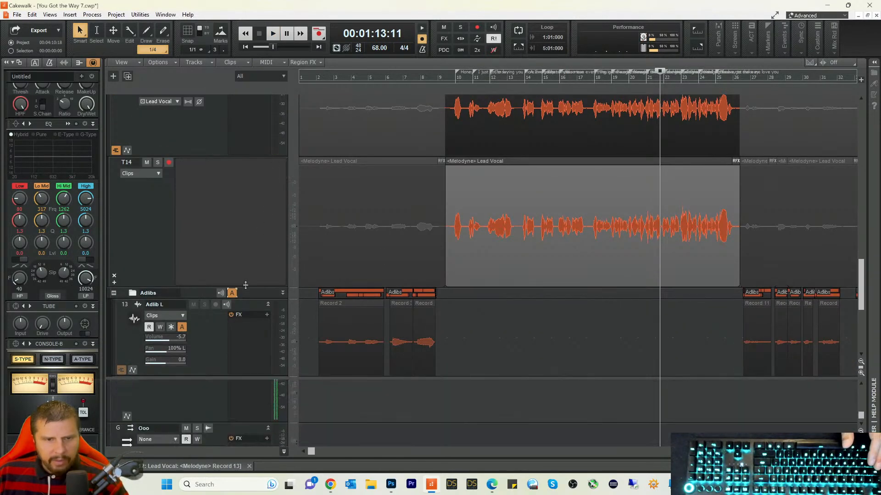
pyautogui.moveTo(205, 378); pyautogui.dragTo(211, 184)
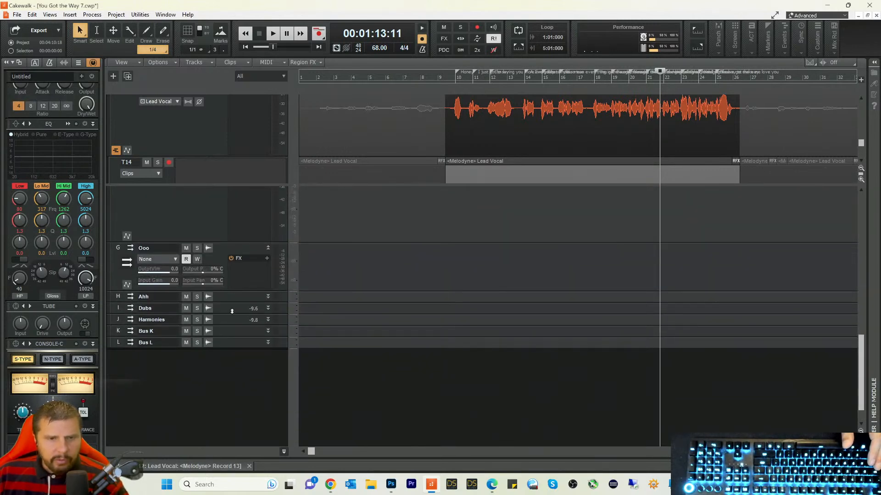
pyautogui.scroll(-2, 232, 311)
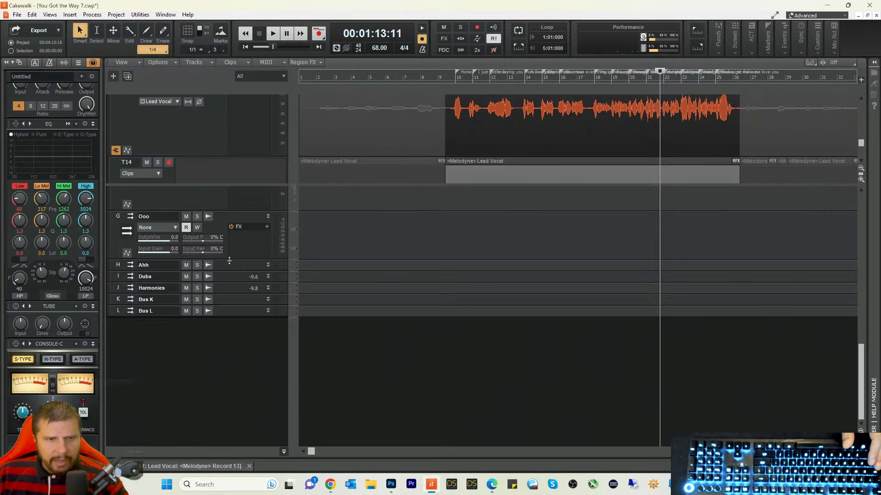
pyautogui.moveTo(218, 294); pyautogui.dragTo(214, 353)
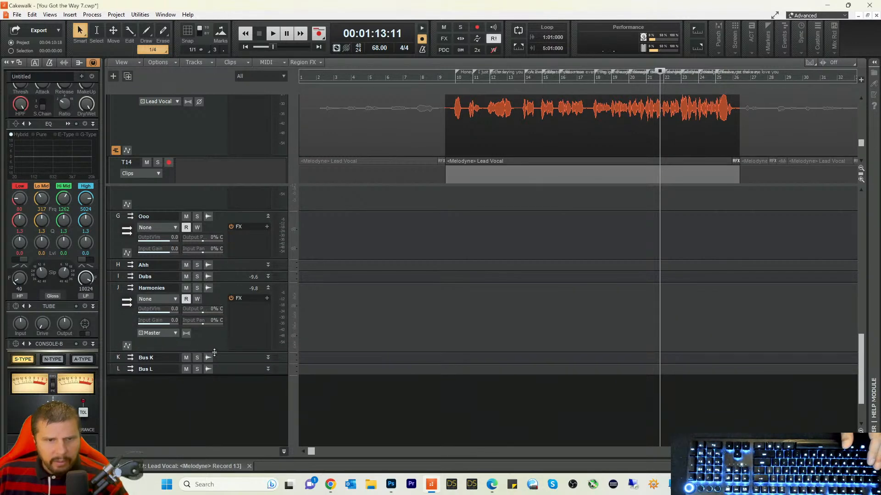
pyautogui.moveTo(226, 284); pyautogui.dragTo(219, 339)
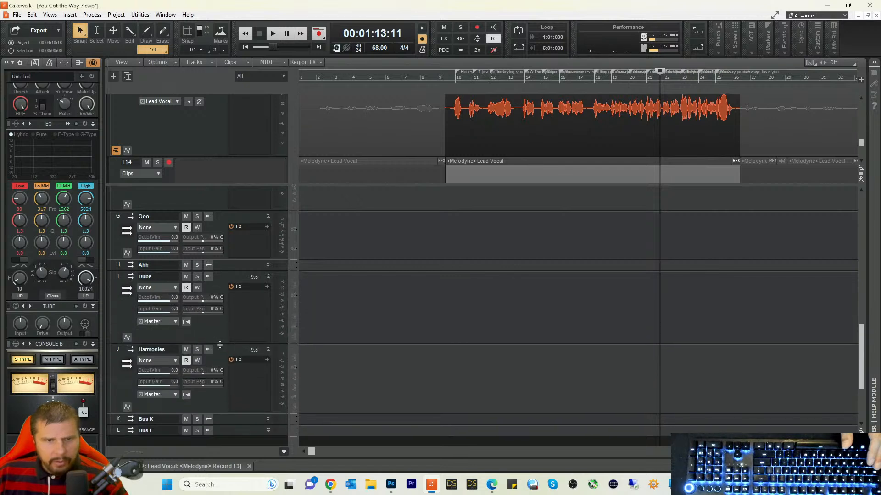
pyautogui.moveTo(226, 273); pyautogui.dragTo(223, 340)
pyautogui.moveTo(229, 260); pyautogui.dragTo(226, 286)
pyautogui.scroll(-2, 225, 287)
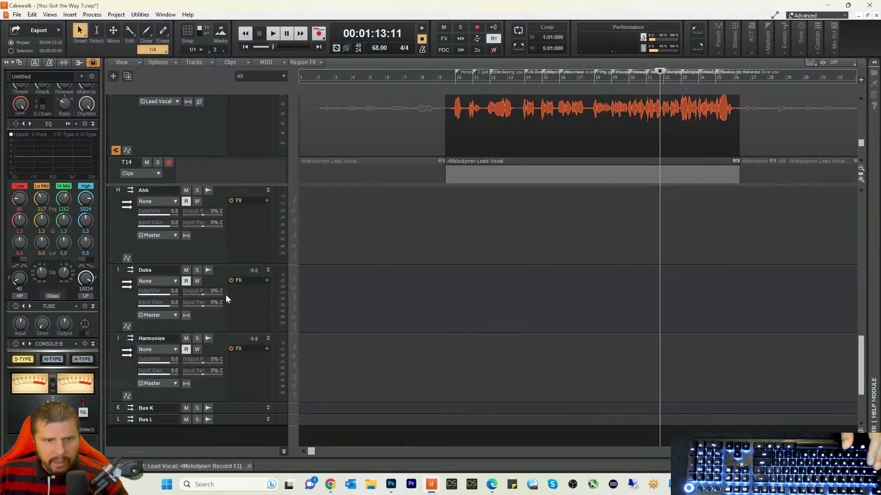
# Step: Lower the Harmonies bus output volume to about -8.6 while playing the mix from just before measure 22
pyautogui.press('space')
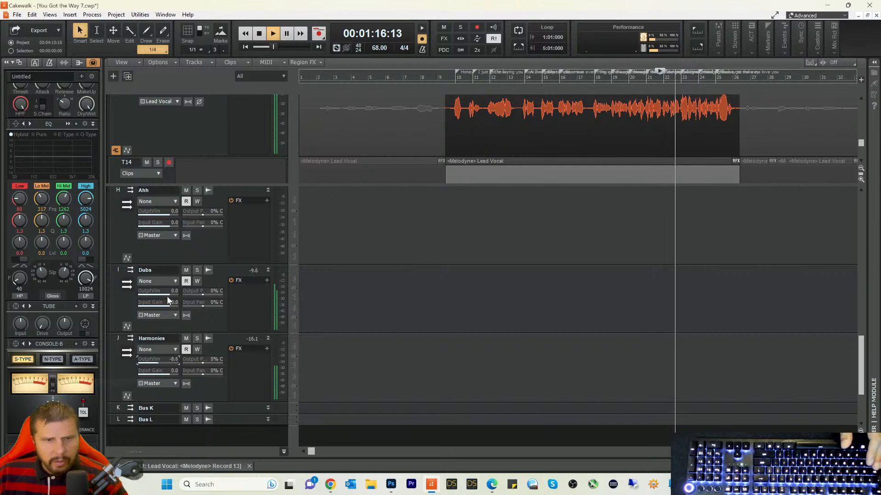
pyautogui.press('space')
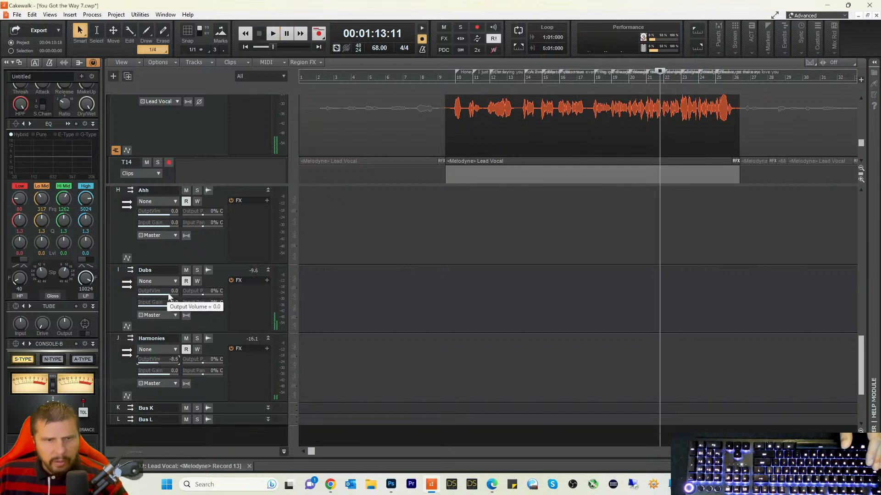
pyautogui.press('space')
pyautogui.press('space')
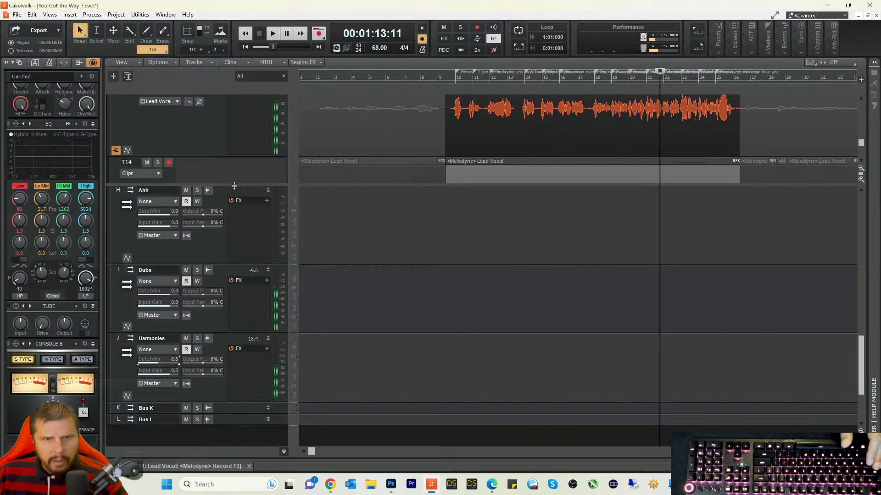
# Step: Shrink the bus area to return to the harmony tracks and route the Harm 1 output to the Harmonies bus
pyautogui.moveTo(234, 186); pyautogui.dragTo(236, 305)
pyautogui.scroll(1, 346, 253)
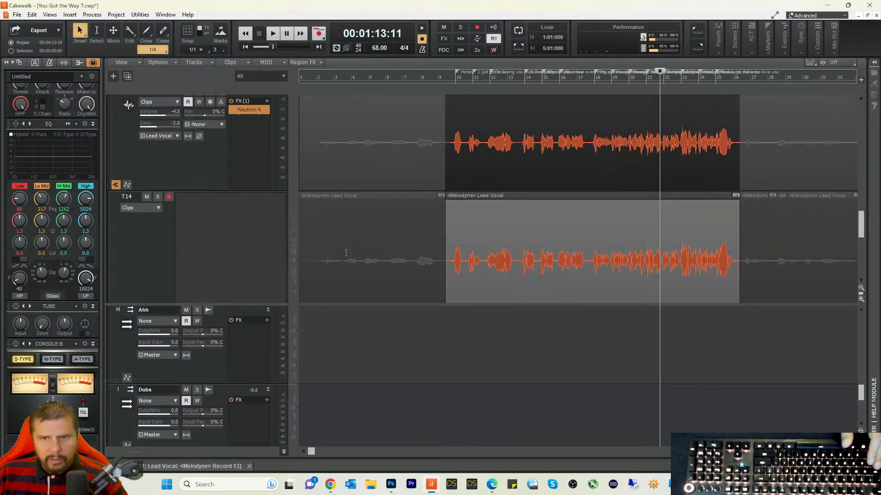
pyautogui.scroll(8, 346, 253)
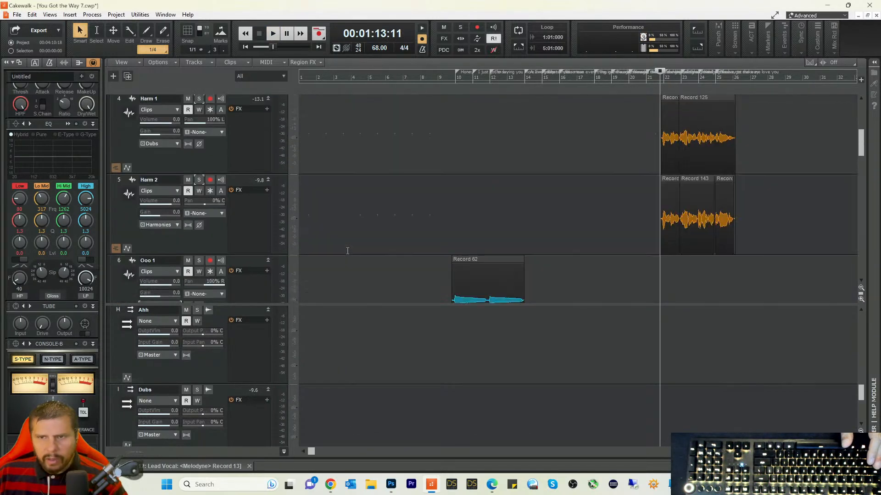
pyautogui.scroll(2, 348, 251)
pyautogui.scroll(-2, 347, 251)
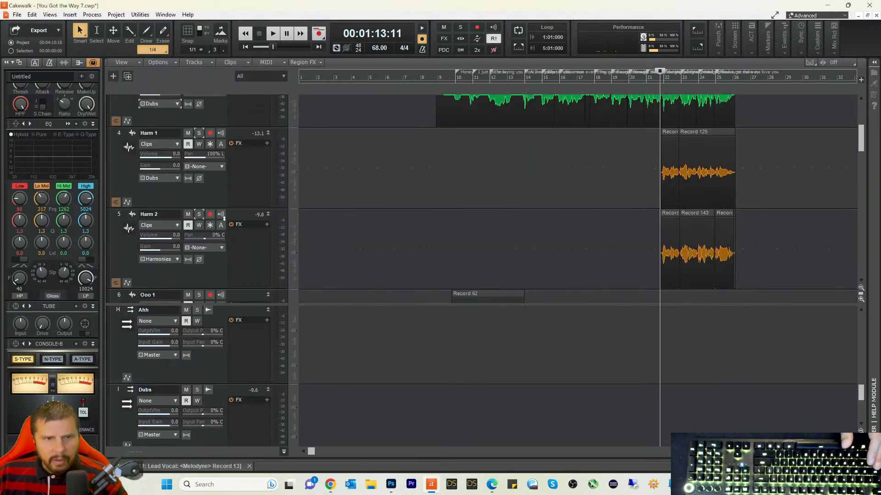
pyautogui.click(171, 177)
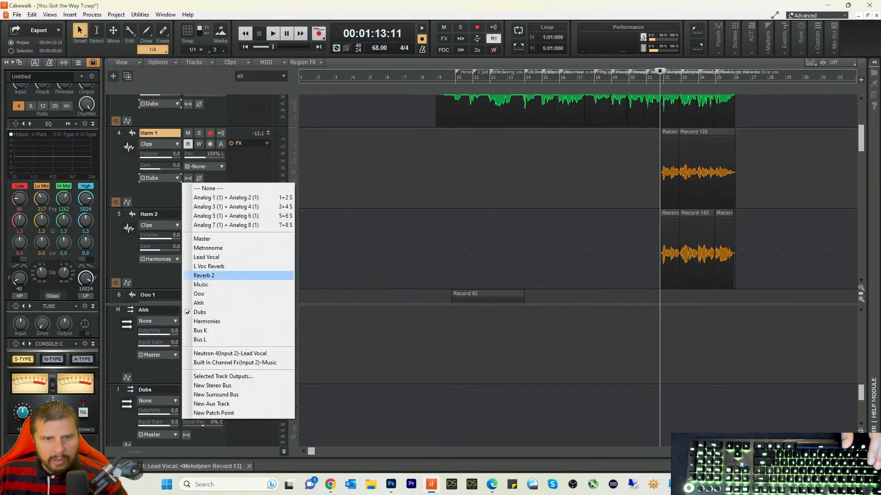
pyautogui.click(198, 321)
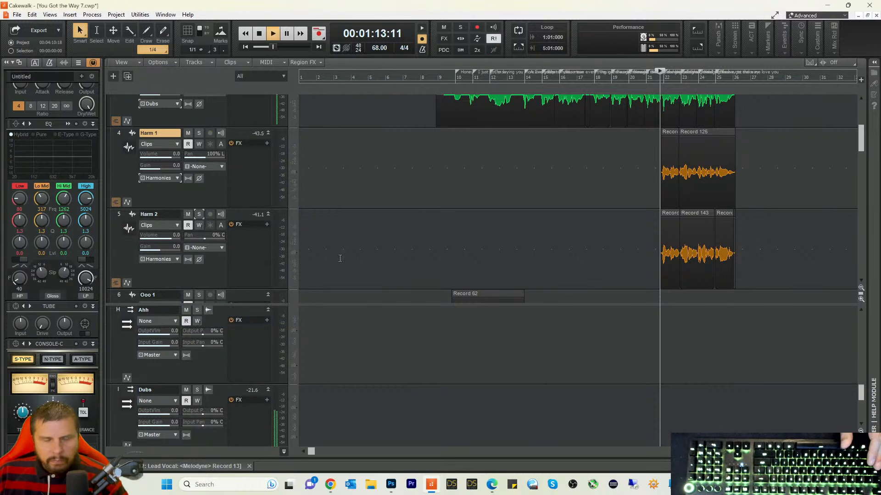
# Step: Enlarge the bus area and, during playback, set the output volume to -10.7 on the Dubs bus and -13.8 on the Harmonies bus
pyautogui.scroll(-2, 340, 258)
pyautogui.moveTo(220, 298); pyautogui.dragTo(240, 194)
pyautogui.press('space')
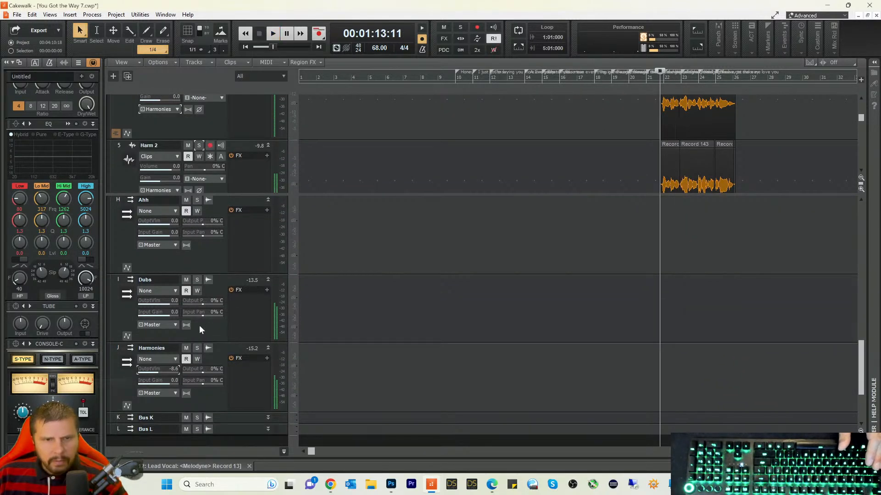
pyautogui.press('space')
pyautogui.moveTo(159, 301); pyautogui.dragTo(152, 301)
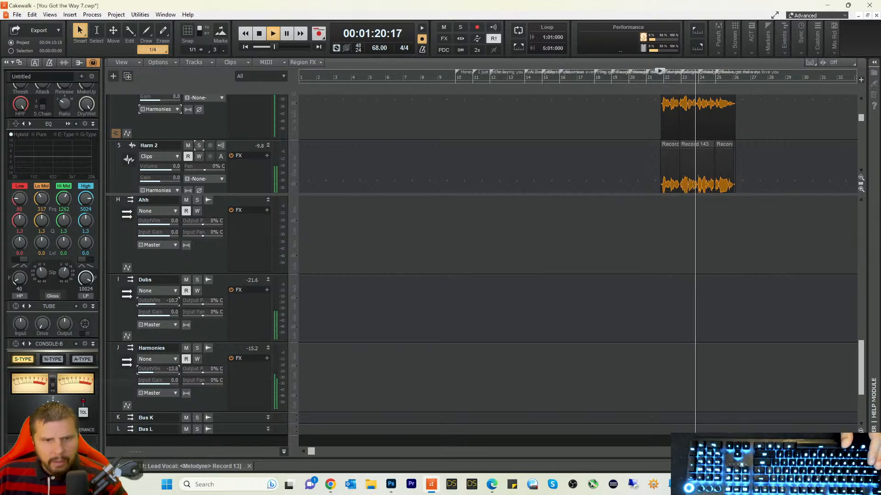
pyautogui.moveTo(158, 370); pyautogui.dragTo(157, 369)
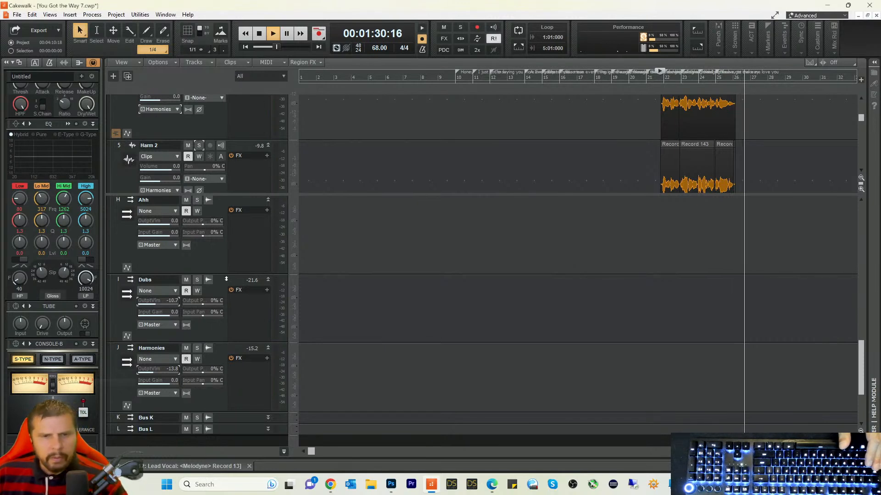
# Step: Make the Ahh bus strip slightly shorter and replay the mix from just before measure 22
pyautogui.moveTo(227, 273); pyautogui.dragTo(227, 257)
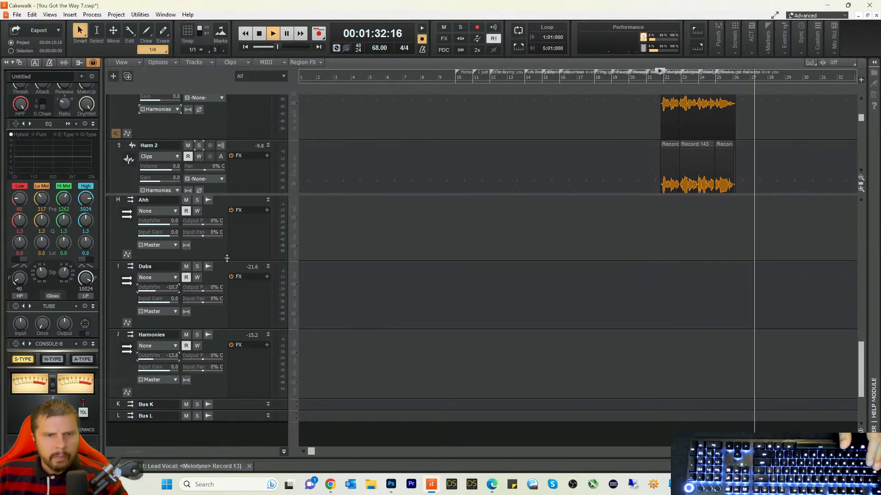
pyautogui.press('space')
pyautogui.press('space')
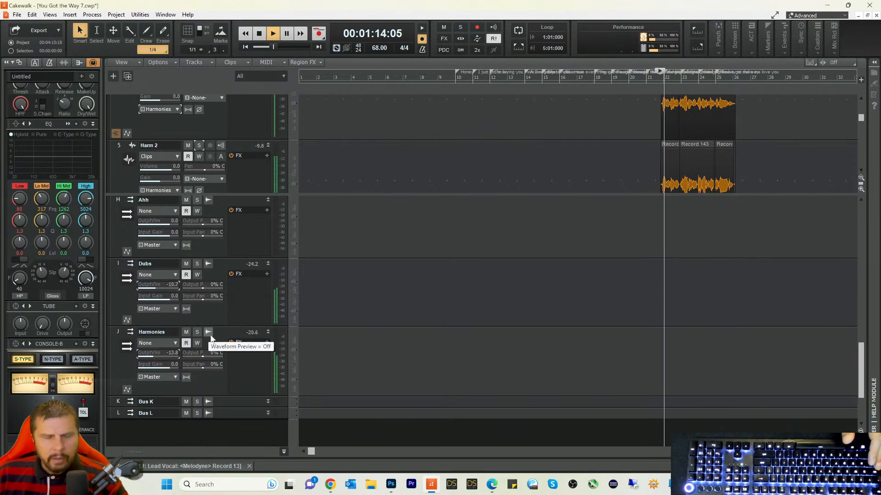
# Step: Set the Music bus output volume to -3.6 while playing the mix from just before measure 22
pyautogui.press('space')
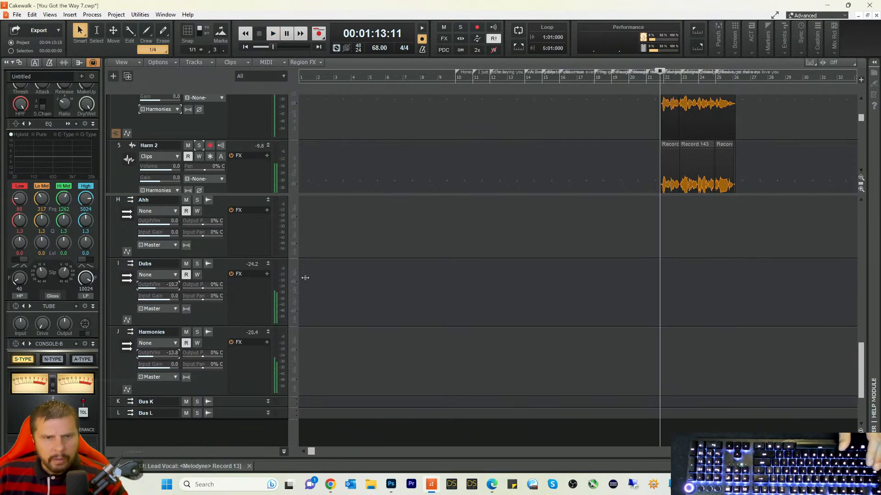
pyautogui.scroll(5, 343, 294)
pyautogui.scroll(4, 342, 303)
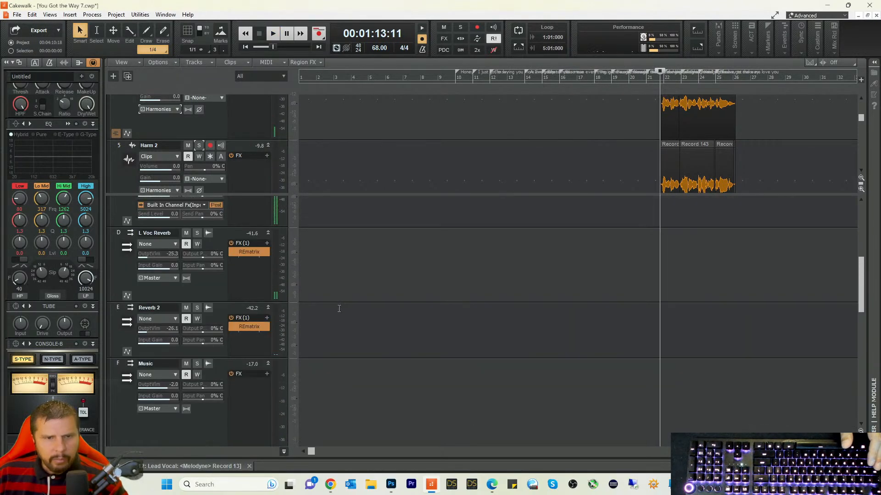
pyautogui.press('space')
pyautogui.press('space')
pyautogui.scroll(-4, 205, 313)
pyautogui.scroll(-3, 208, 321)
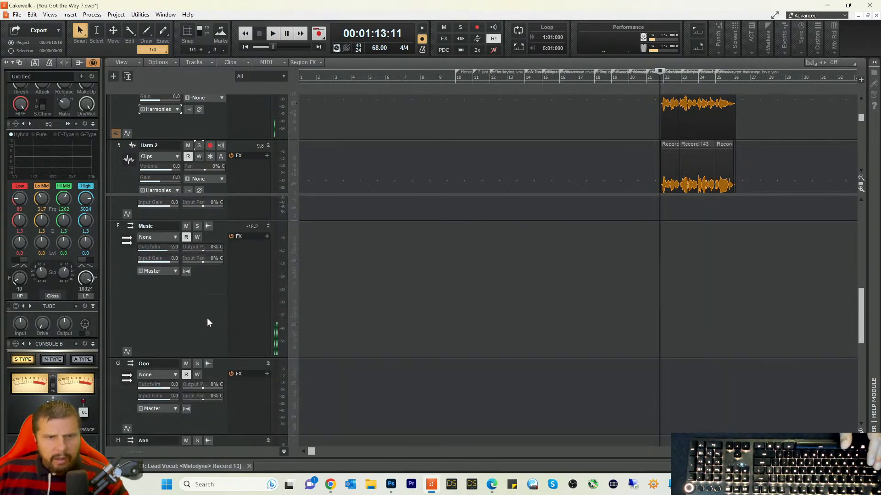
pyautogui.press('space')
pyautogui.moveTo(164, 314); pyautogui.dragTo(158, 315)
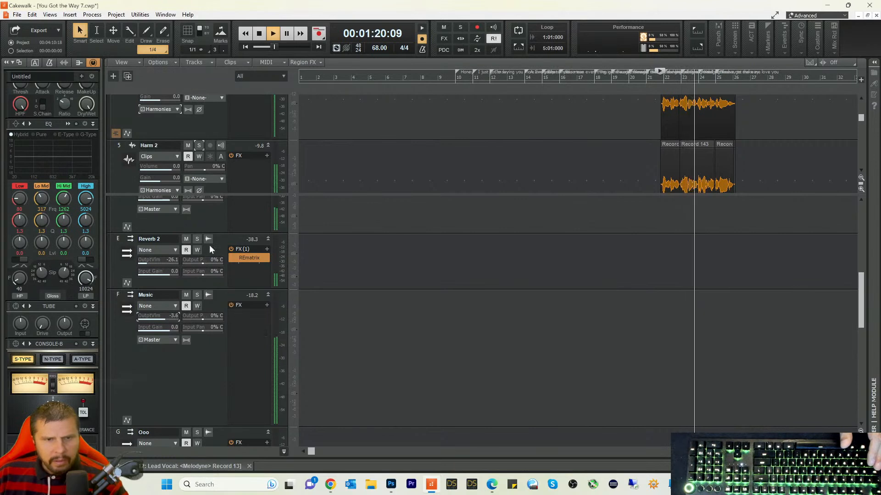
# Step: Set the Lead Vocal bus output volume to -2.2 during playback and stop the mix
pyautogui.scroll(3, 210, 279)
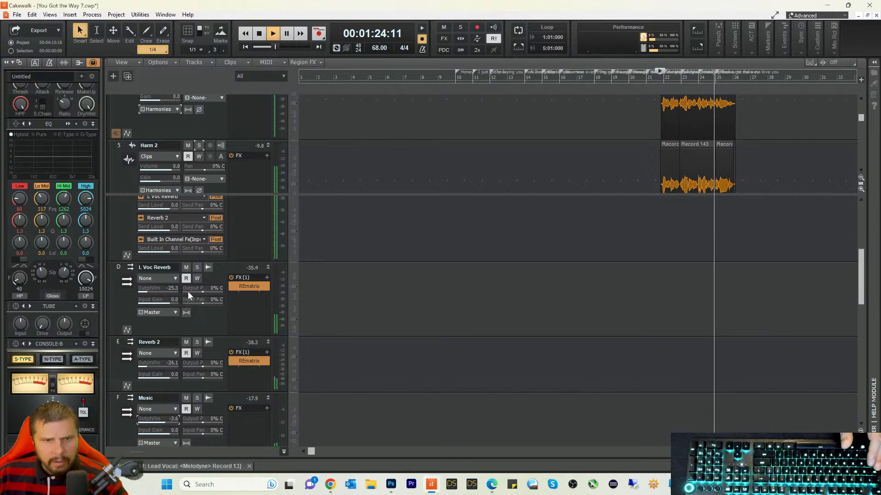
pyautogui.scroll(3, 197, 285)
pyautogui.moveTo(170, 265); pyautogui.dragTo(197, 255)
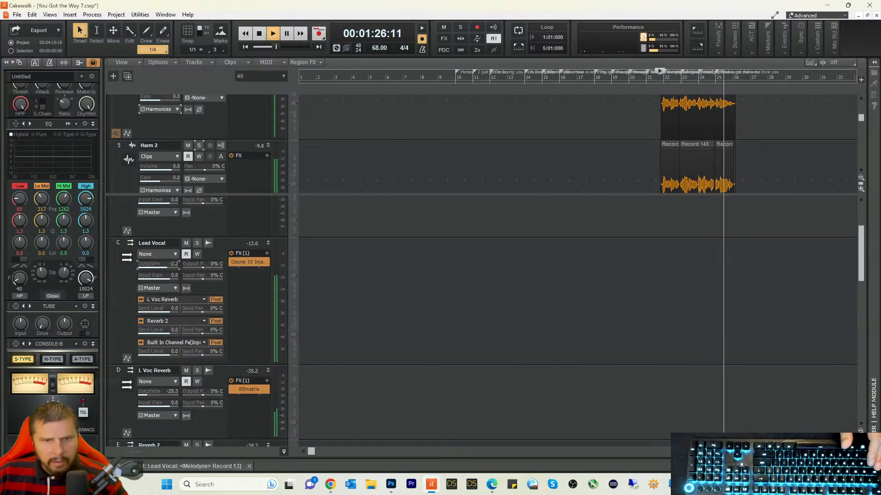
pyautogui.press('space')
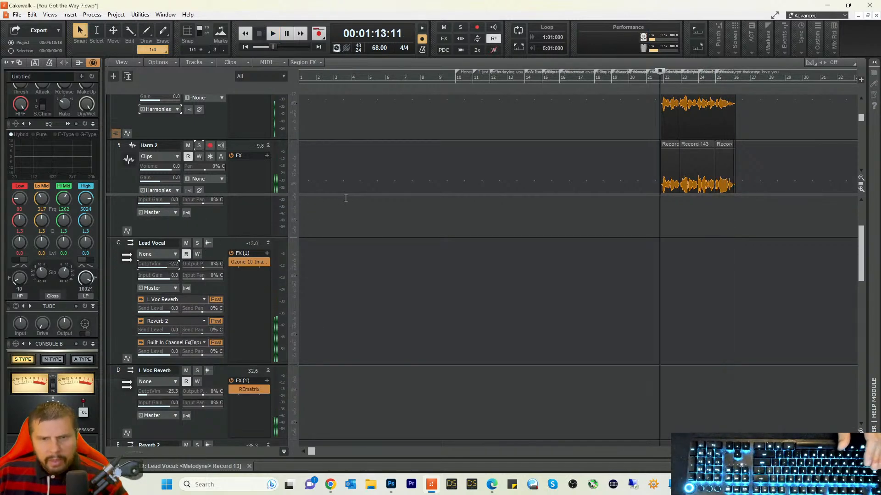
# Step: Enlarge the track area and set the Ooo bus output volume to -14.2 while playing from just before measure 10
pyautogui.moveTo(356, 194); pyautogui.dragTo(366, 269)
pyautogui.scroll(-5, 420, 227)
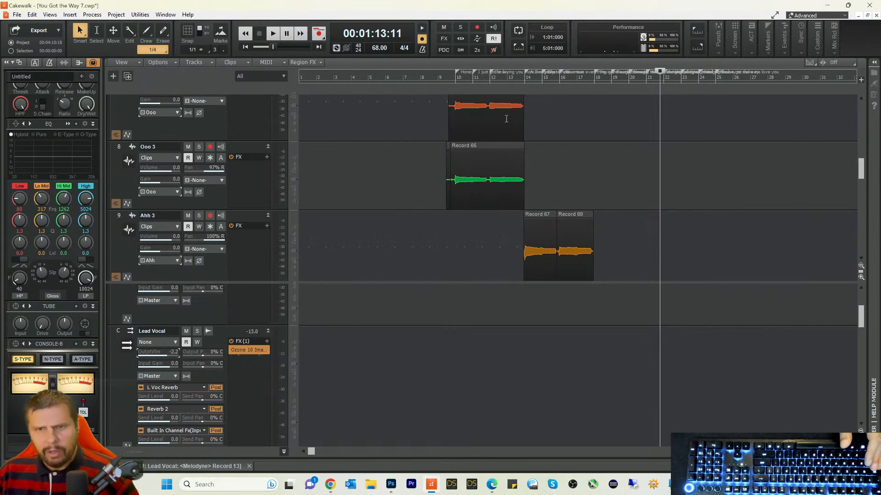
pyautogui.click(450, 75)
pyautogui.press('space')
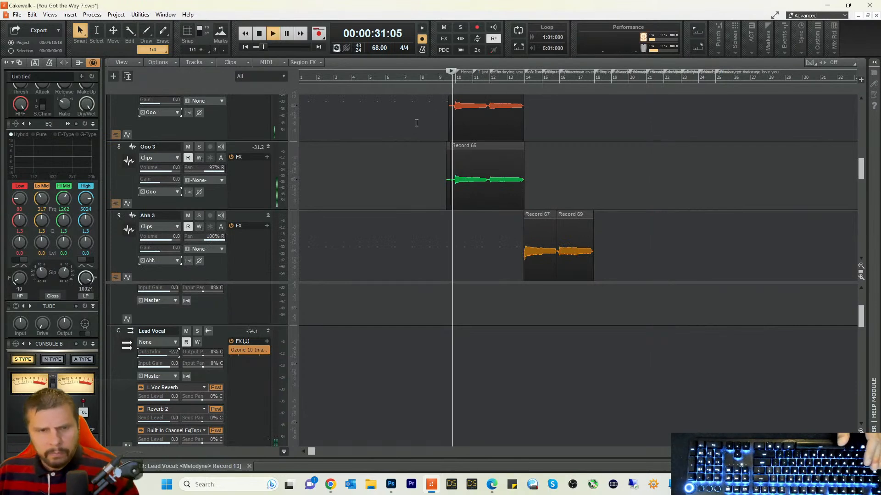
pyautogui.press('space')
pyautogui.scroll(-4, 335, 353)
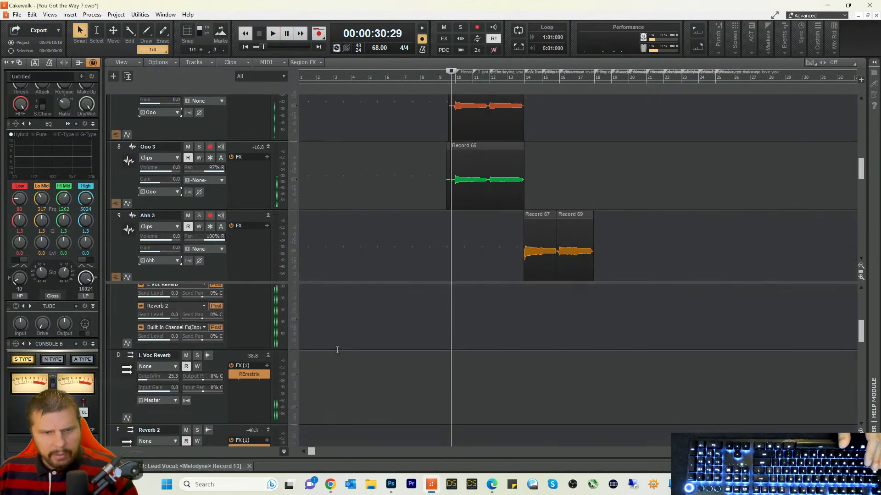
pyautogui.scroll(-3, 337, 350)
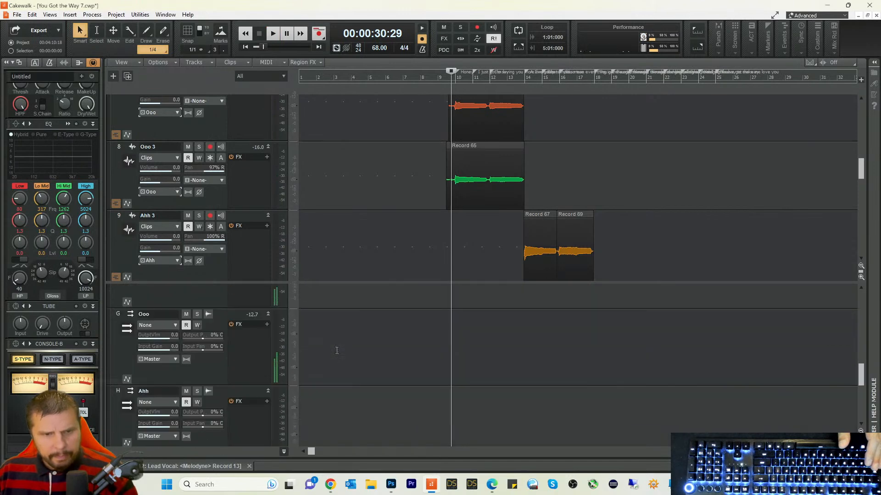
pyautogui.press('space')
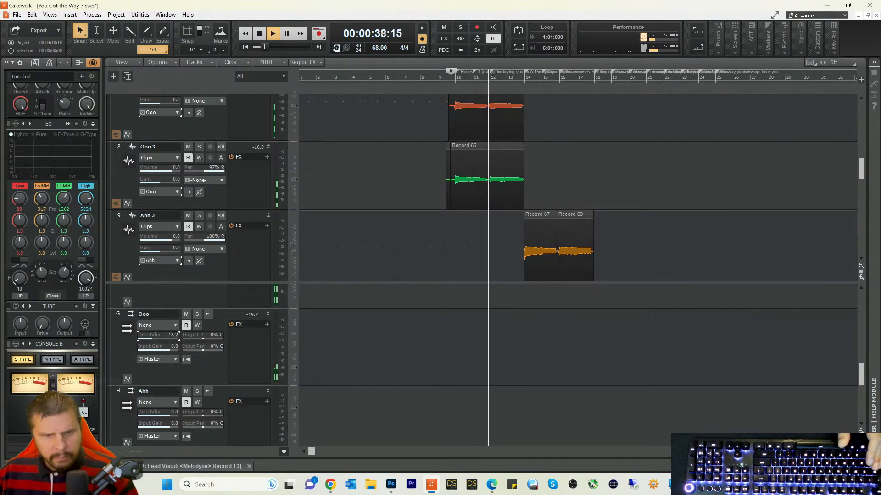
pyautogui.moveTo(168, 336); pyautogui.dragTo(168, 338)
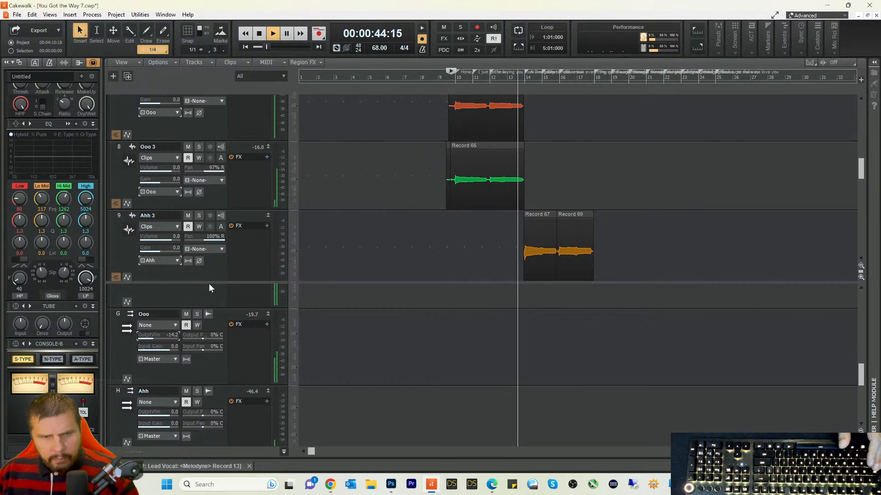
# Step: Lower the Ahh bus output volume to -16.4 while playing the mix from just before measure 14
pyautogui.moveTo(211, 282); pyautogui.dragTo(211, 287)
pyautogui.press('space')
pyautogui.press('space')
pyautogui.press('space')
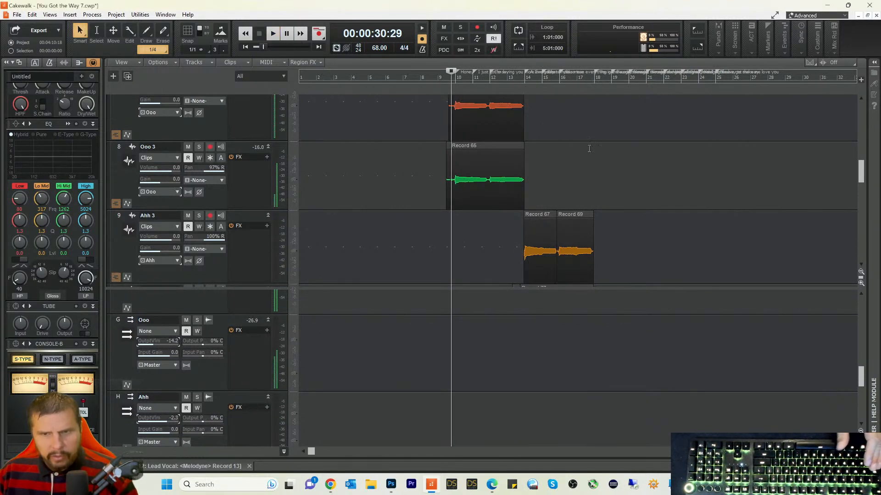
pyautogui.click(518, 81)
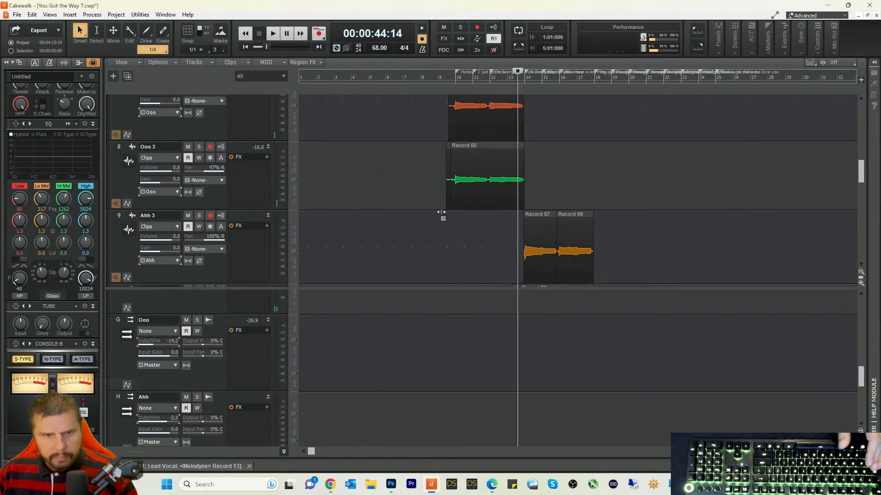
pyautogui.press('space')
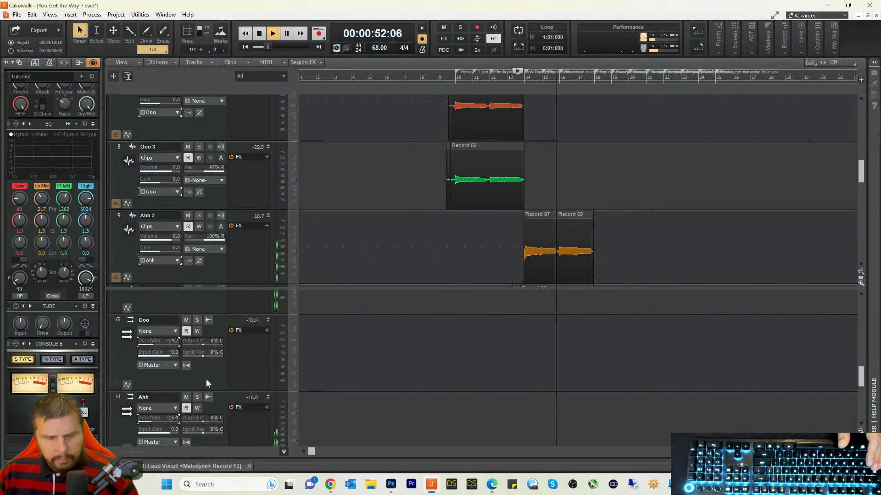
# Step: Listen on while checking the background vocal buses and set the Music bus output volume to -5.4
pyautogui.scroll(-2, 303, 367)
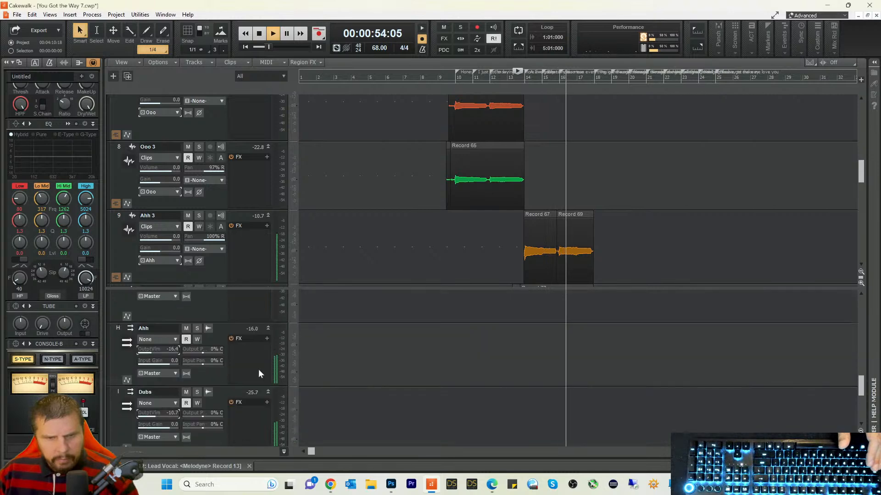
pyautogui.scroll(-1, 202, 354)
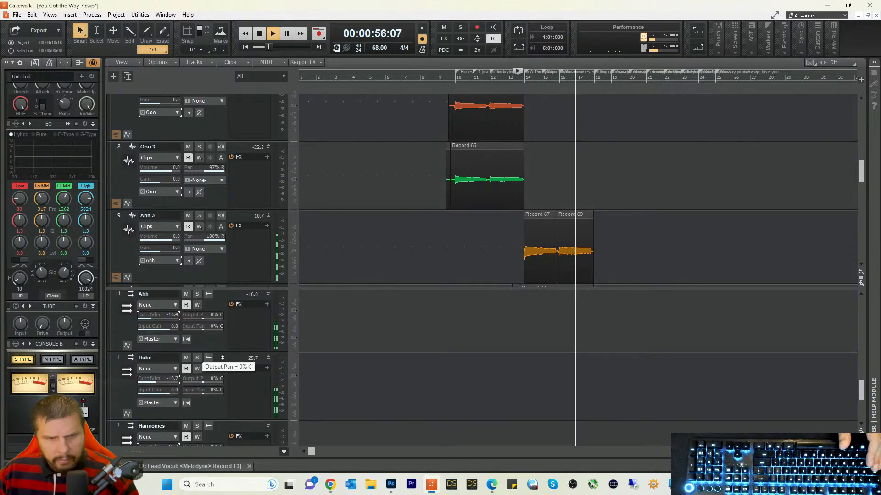
pyautogui.scroll(-1, 222, 361)
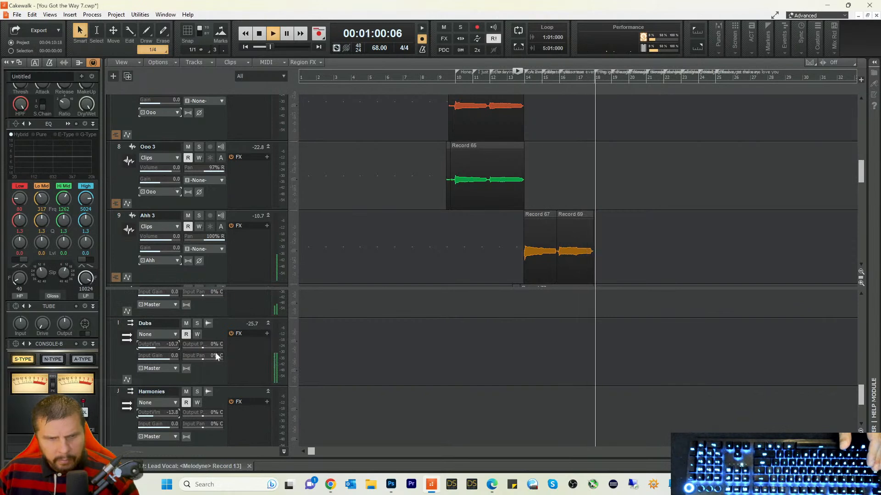
pyautogui.scroll(3, 213, 313)
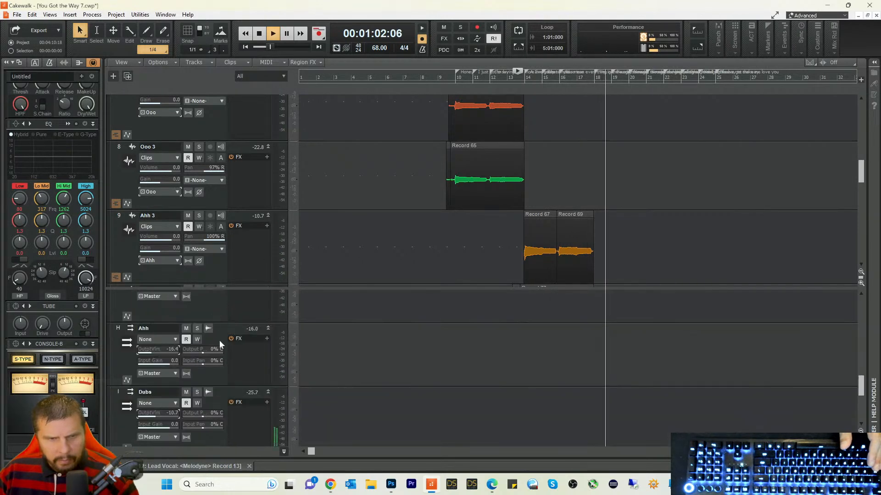
pyautogui.scroll(1, 214, 339)
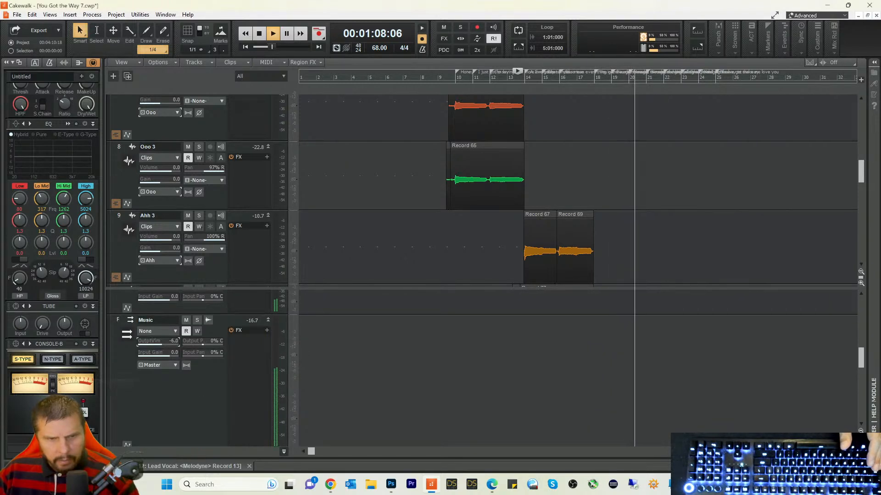
pyautogui.moveTo(169, 343); pyautogui.dragTo(180, 339)
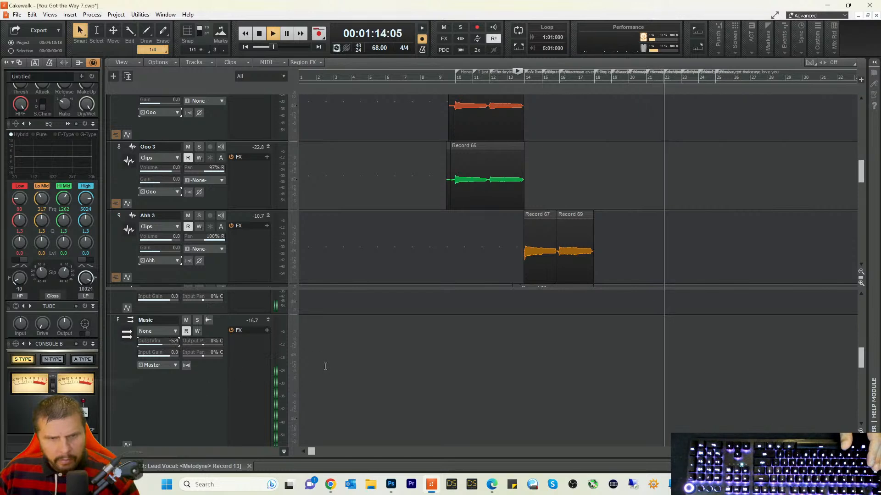
# Step: Lower the output volume to -16.8 on the Harmonies bus and -13.6 on the Dubs bus during playback, and stop the mix
pyautogui.scroll(-5, 324, 370)
pyautogui.scroll(-2, 324, 371)
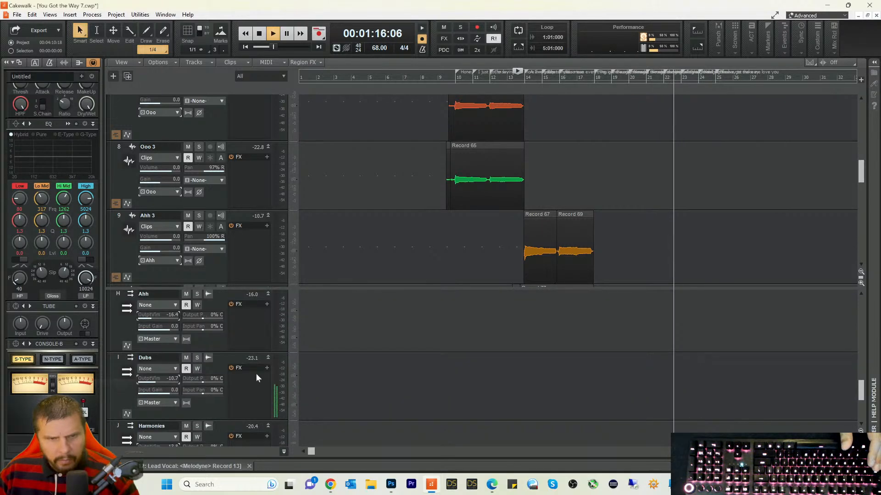
pyautogui.scroll(-2, 323, 376)
pyautogui.scroll(-2, 323, 376)
pyautogui.moveTo(168, 377); pyautogui.dragTo(165, 383)
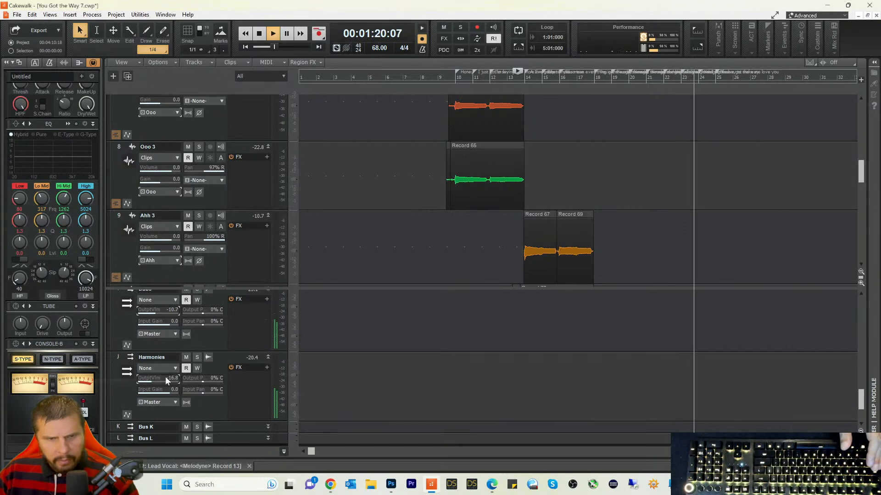
pyautogui.scroll(2, 186, 353)
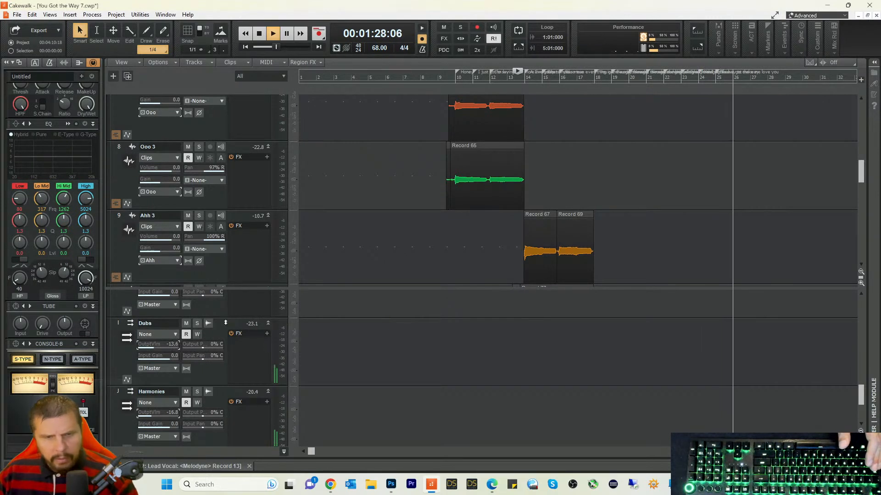
pyautogui.press('space')
pyautogui.press('r')
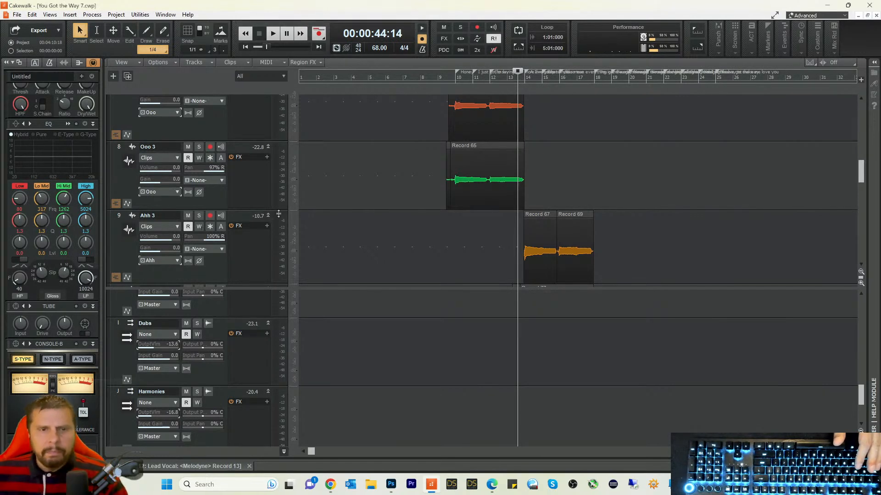
# Step: Enlarge the track area, switch to the Notepad list of mixing mistakes for a recap, and shift its window slightly
pyautogui.moveTo(239, 290); pyautogui.dragTo(240, 327)
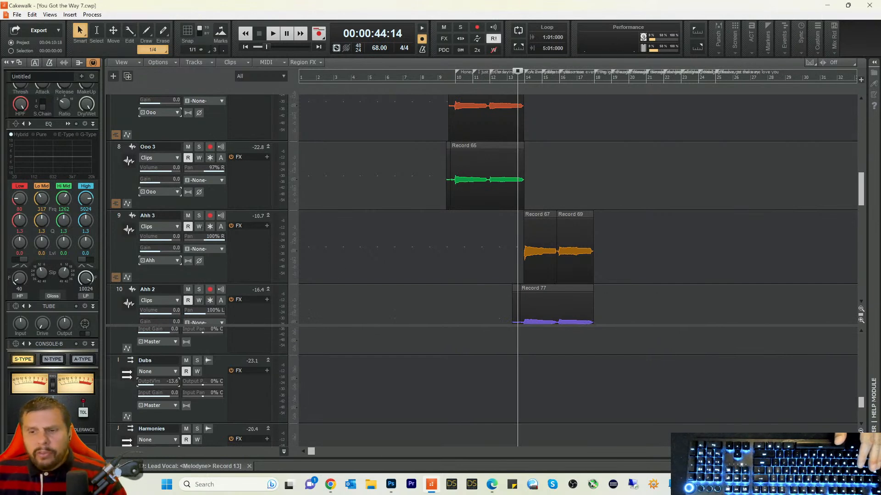
pyautogui.hotkey('alt', 'Tab')
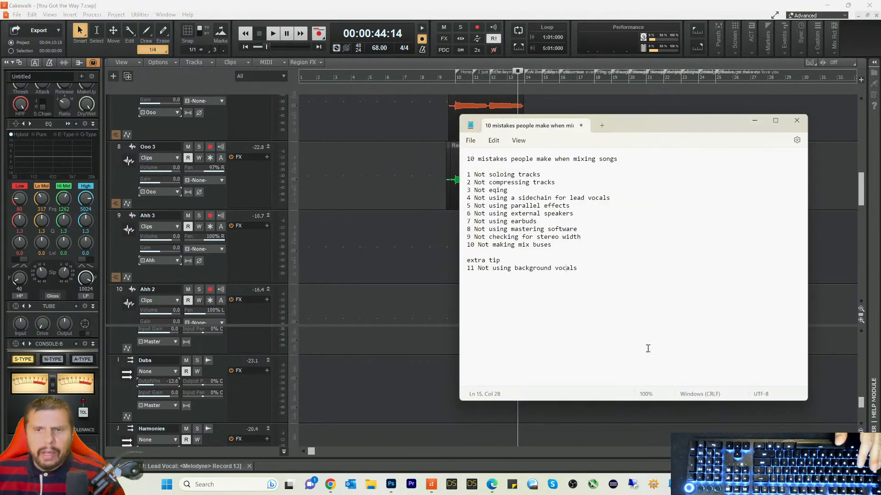
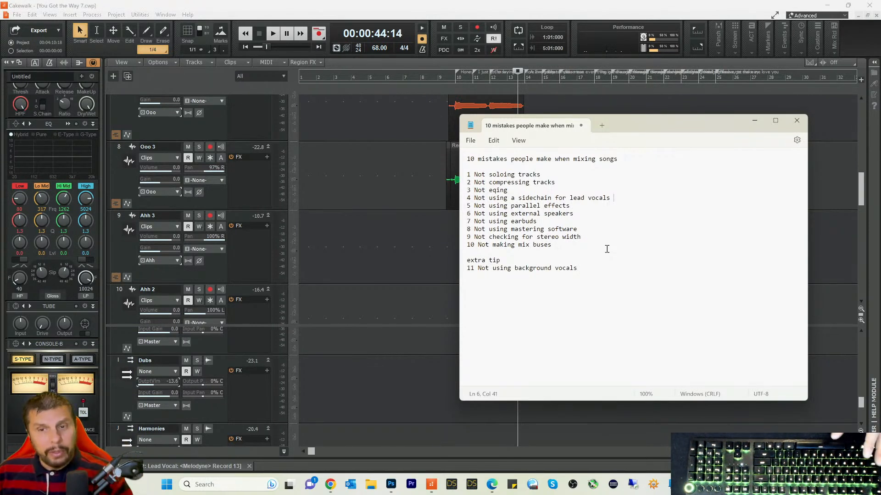
pyautogui.moveTo(631, 122); pyautogui.dragTo(645, 121)
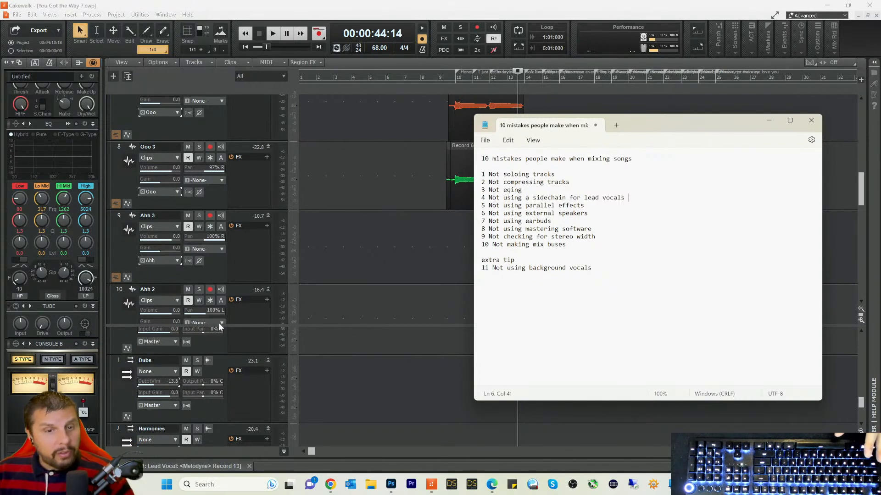
# Step: Return to Cakewalk, enlarge the bus area, play the Dub tracks from just before measure 9 and select the Dubs bus
pyautogui.moveTo(227, 326); pyautogui.dragTo(240, 222)
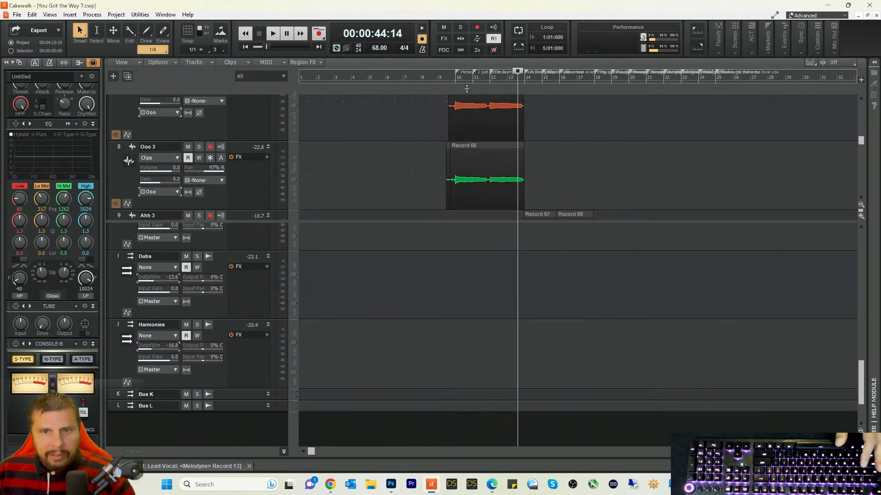
pyautogui.scroll(6, 471, 105)
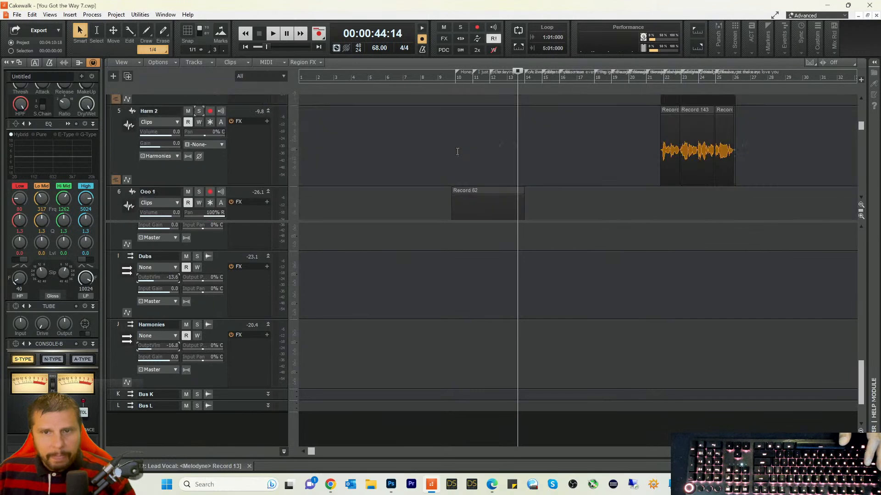
pyautogui.scroll(-1, 454, 117)
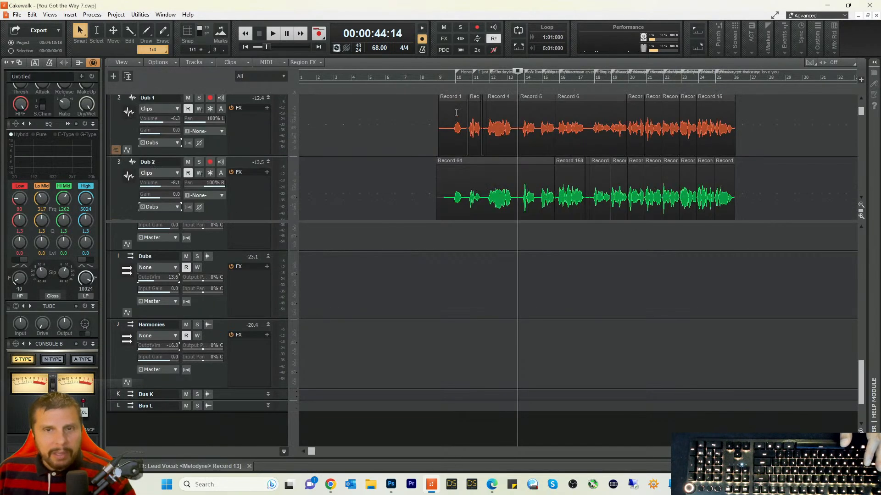
pyautogui.click(432, 75)
pyautogui.press('space')
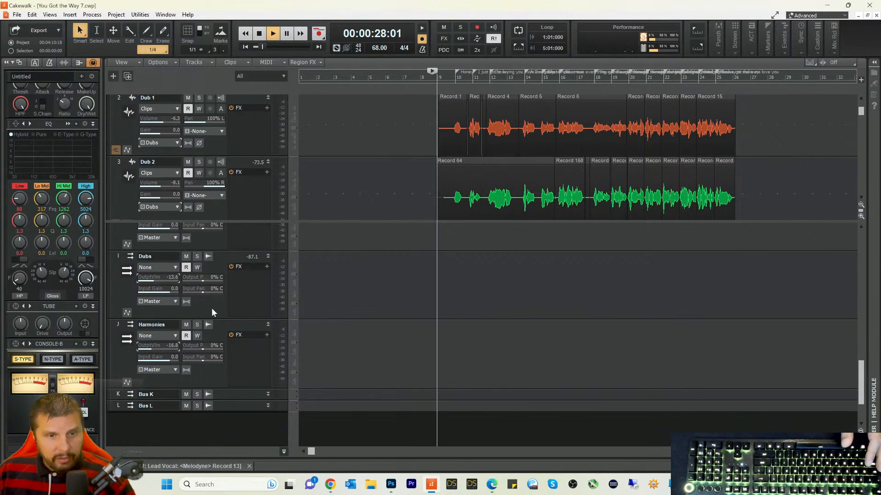
pyautogui.click(211, 307)
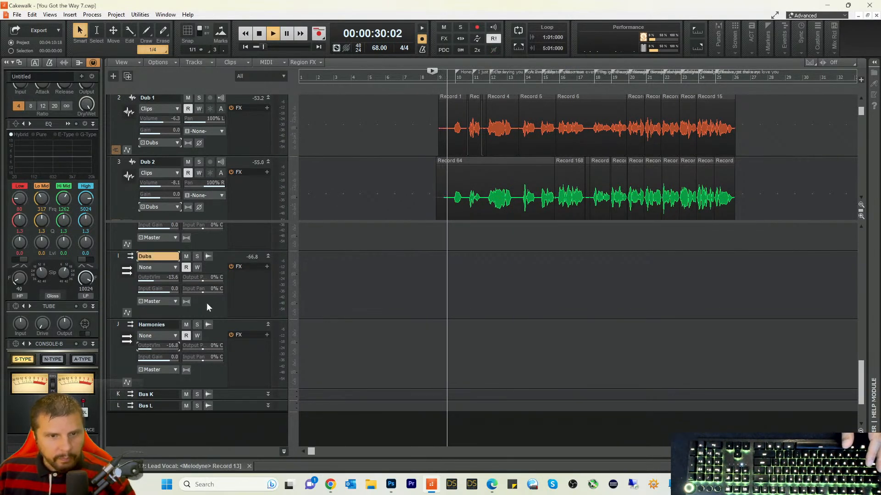
# Step: Enable the Dubs bus EQ, open its full QuadCurve Equalizer to watch the spectrum during playback, and stop
pyautogui.click(82, 123)
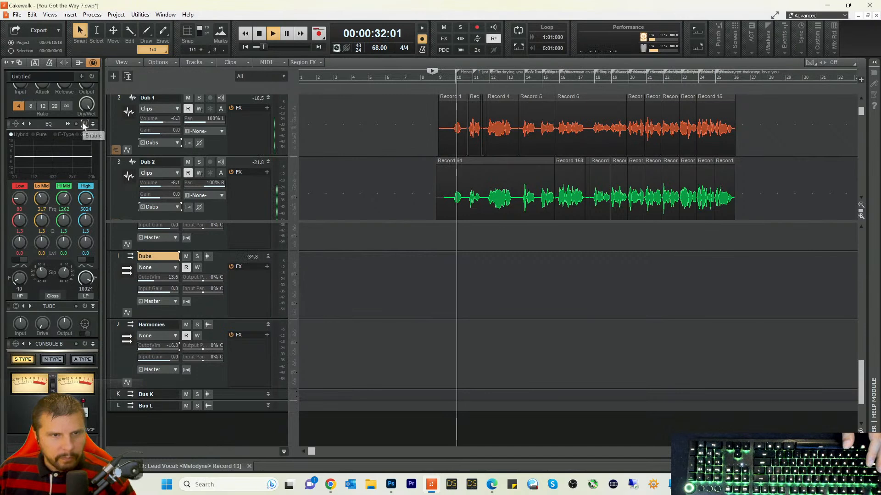
pyautogui.click(69, 123)
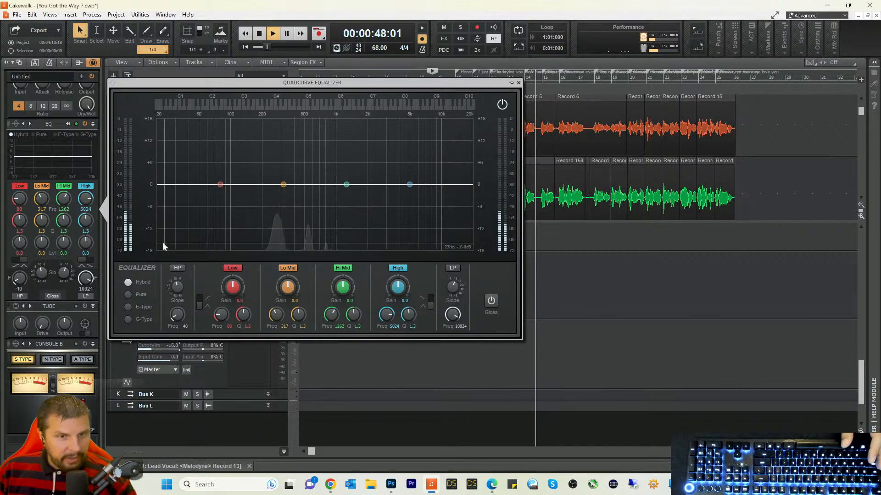
pyautogui.press('space')
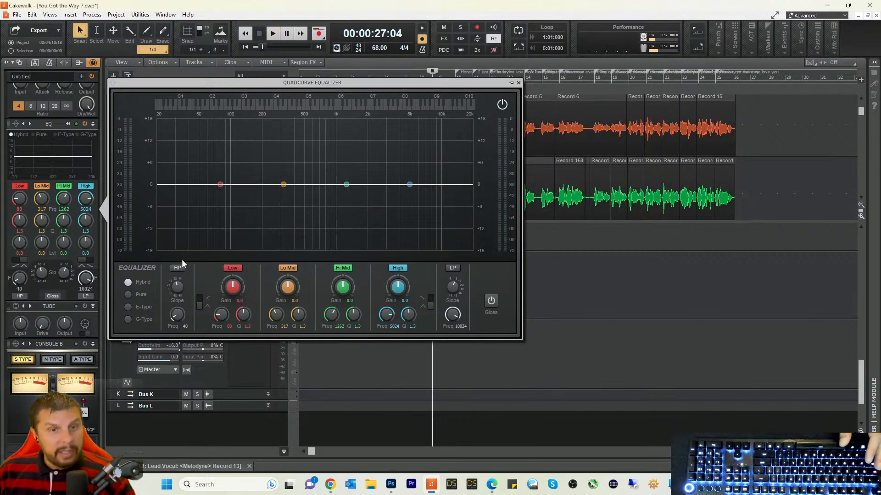
# Step: Turn on the Dubs bus high-pass filter, set its frequency to 208 during playback, stop and close the equalizer
pyautogui.click(176, 270)
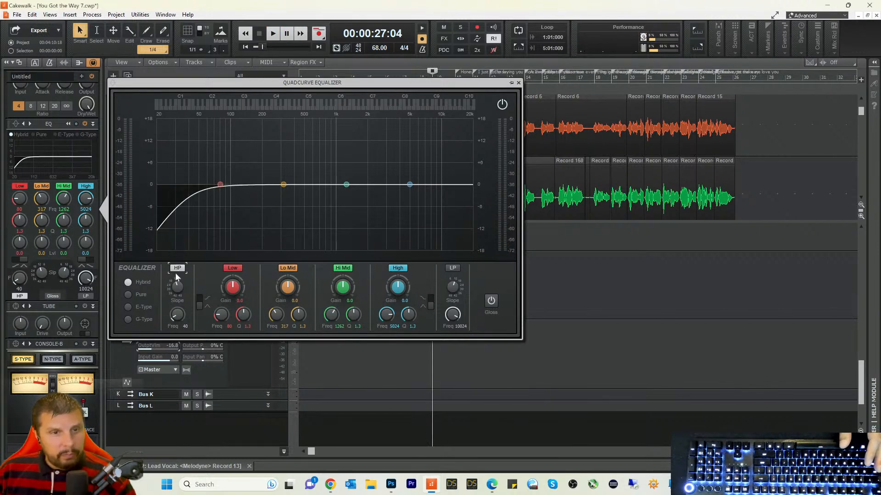
pyautogui.press('space')
pyautogui.moveTo(180, 315); pyautogui.dragTo(180, 294)
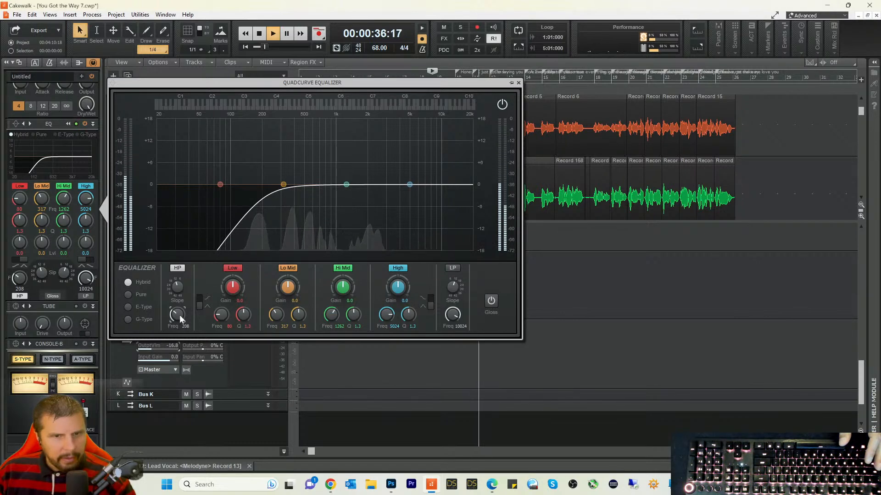
pyautogui.press('space')
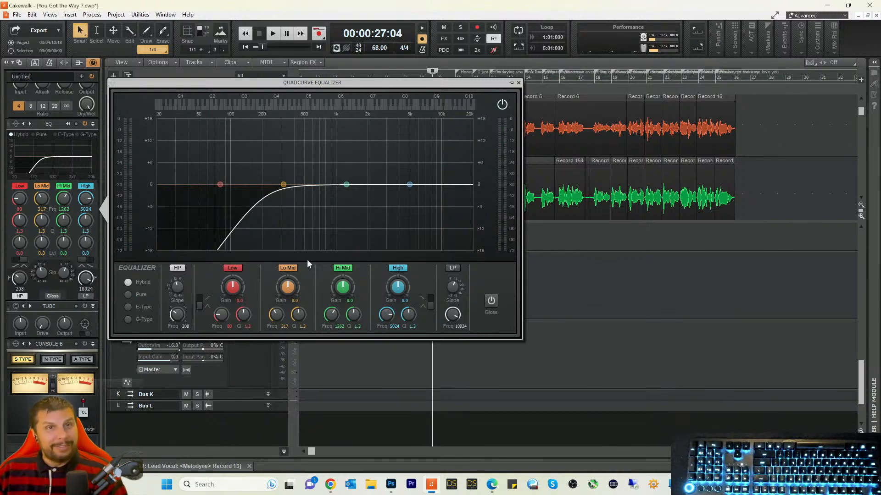
pyautogui.click(518, 83)
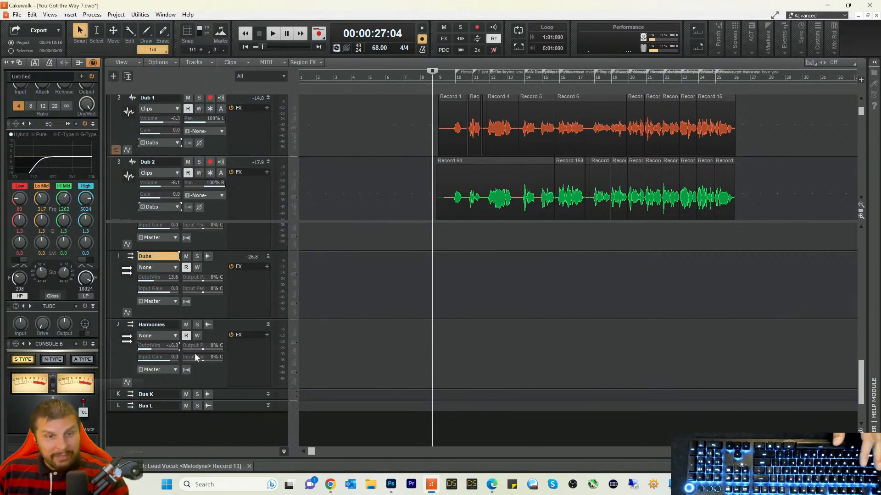
# Step: Select the Harmonies bus, play the mix briefly, stop, and go to the Ooo tracks
pyautogui.click(181, 343)
pyautogui.press('space')
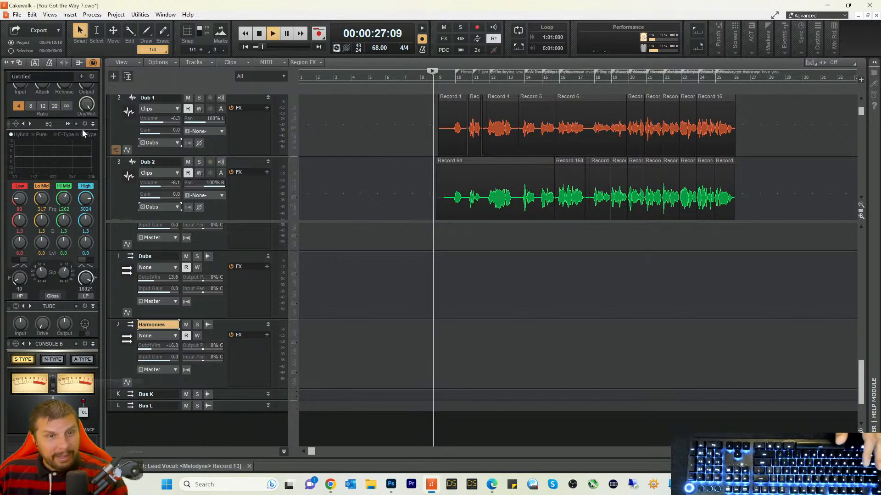
pyautogui.press('space')
pyautogui.scroll(1, 448, 145)
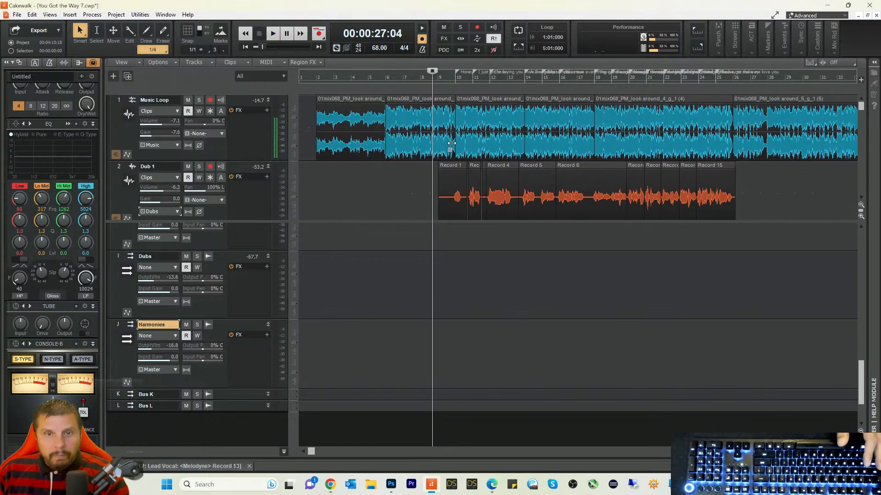
pyautogui.scroll(-6, 443, 141)
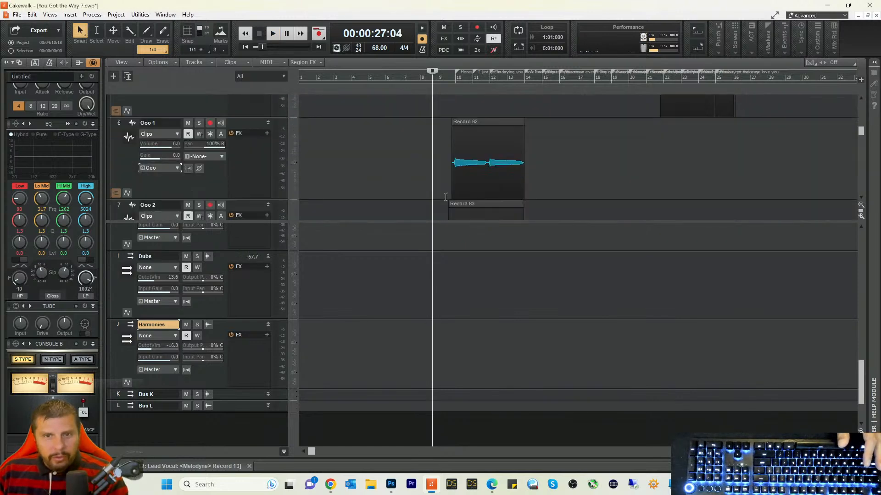
# Step: Play from just before the Ooo clips with the Ooo bus soloed, stop playback and clear the solo
pyautogui.click(445, 79)
pyautogui.scroll(1, 316, 258)
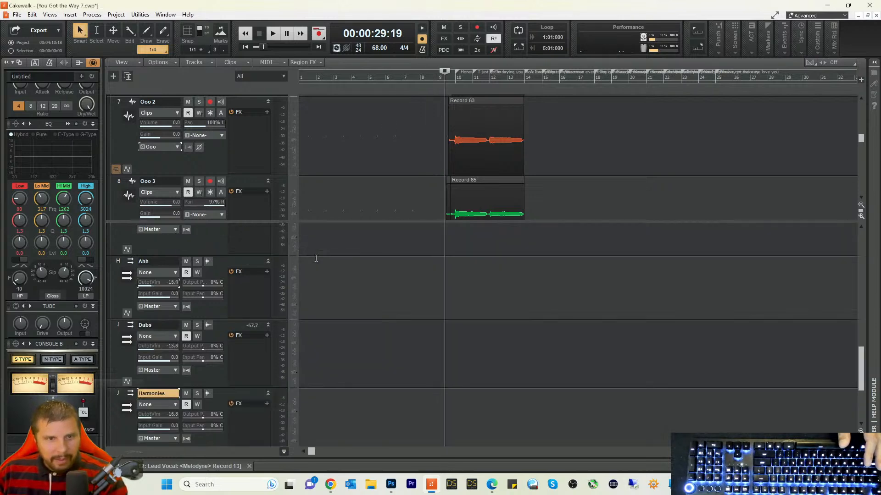
pyautogui.scroll(1, 316, 258)
pyautogui.press('space')
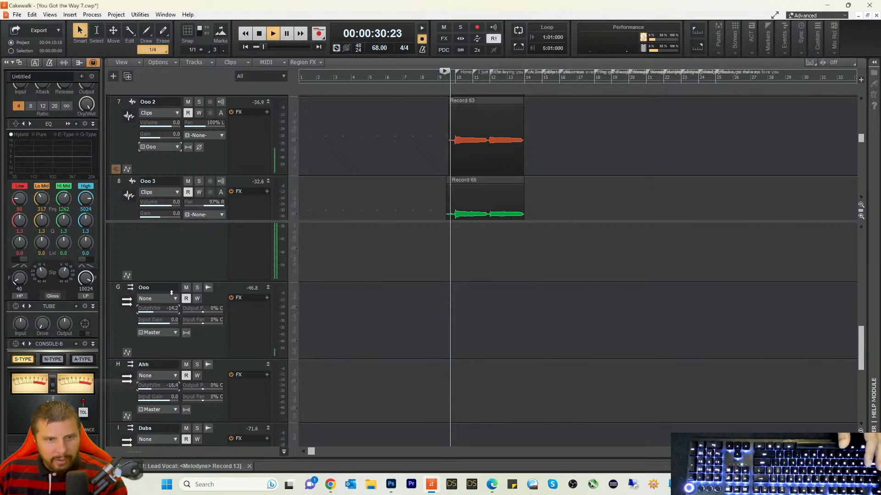
pyautogui.click(197, 288)
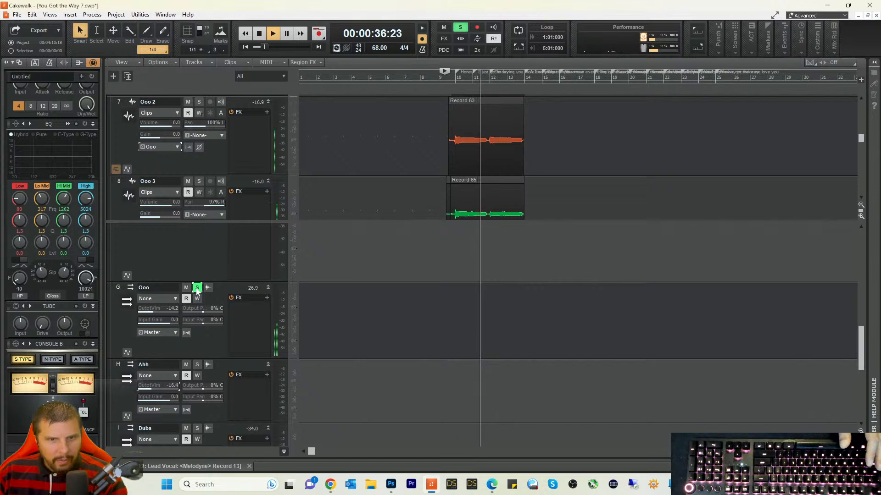
pyautogui.press('space')
pyautogui.click(196, 290)
# Step: Select the Ooo bus, check its enlarged EQ during playback, and turn on its high-pass filter at 184
pyautogui.click(191, 331)
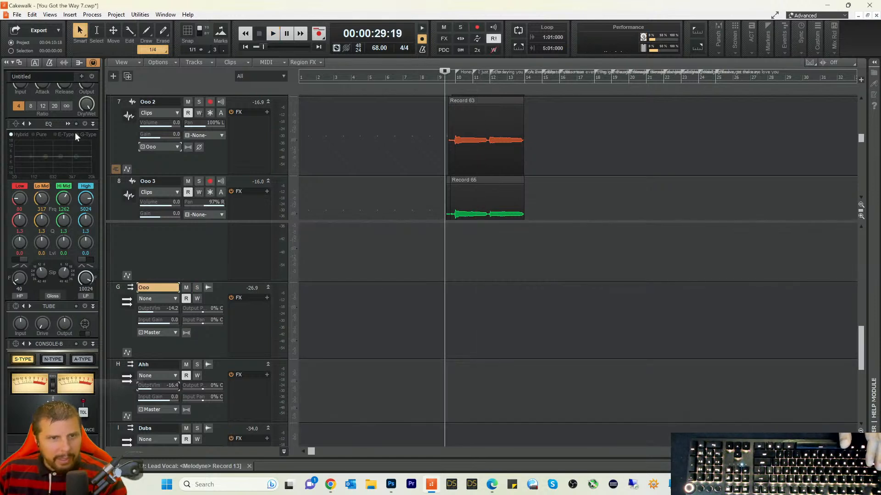
pyautogui.press('space')
pyautogui.click(62, 149)
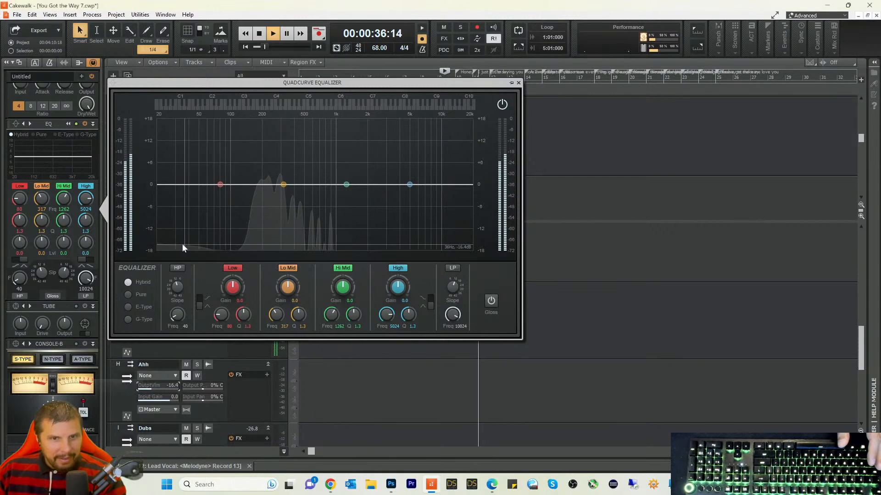
pyautogui.press('space')
pyautogui.click(177, 267)
pyautogui.moveTo(175, 314); pyautogui.dragTo(174, 316)
# Step: Play the mix, close the equalizer, set the Ooo bus output volume to -12.1 and stop playback
pyautogui.press('space')
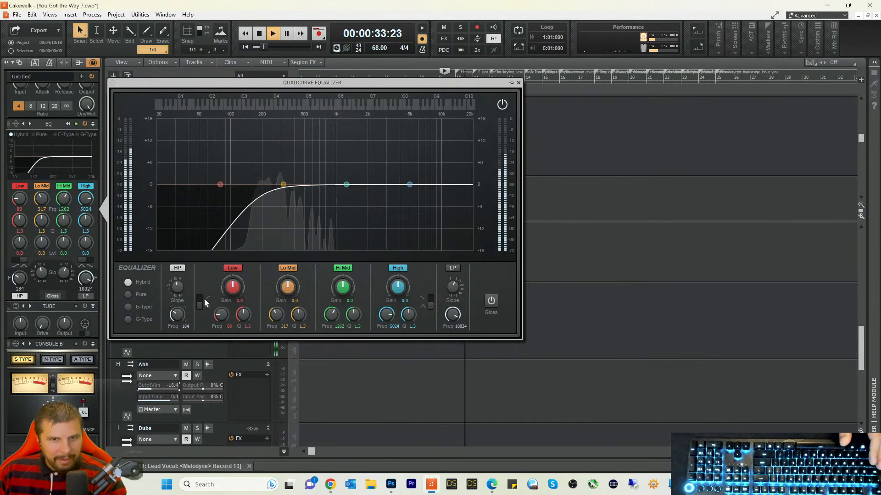
pyautogui.click(518, 83)
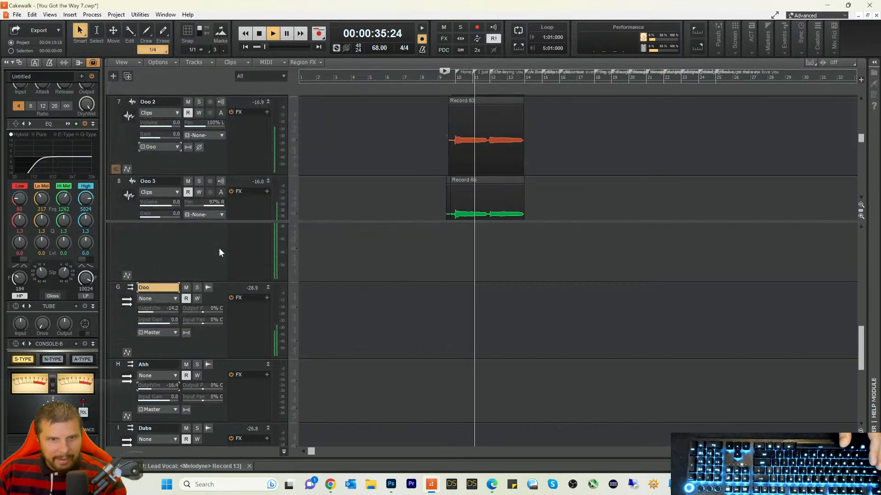
pyautogui.moveTo(148, 306)
pyautogui.mouseDown()
pyautogui.moveTo(167, 307)
pyautogui.moveTo(158, 307)
pyautogui.mouseUp()
pyautogui.press('space')
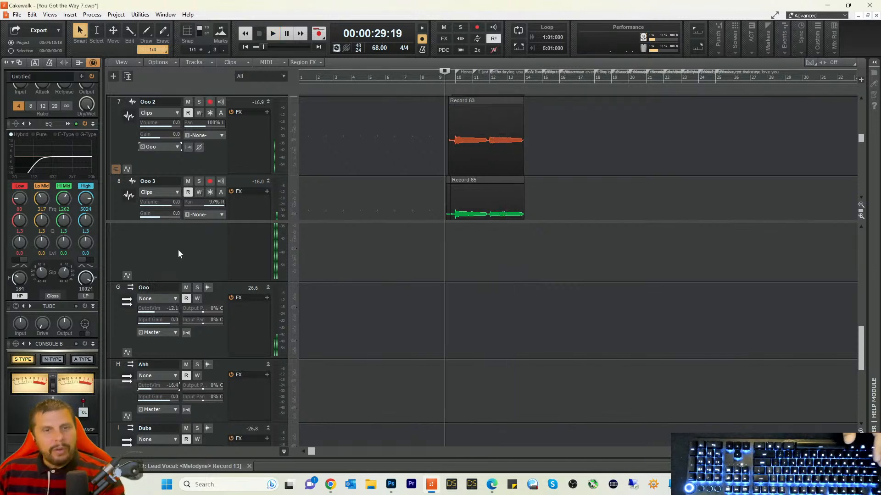
# Step: Select the Music bus, enlarge the track area slightly and reduce the height of the Music bus strip
pyautogui.click(178, 250)
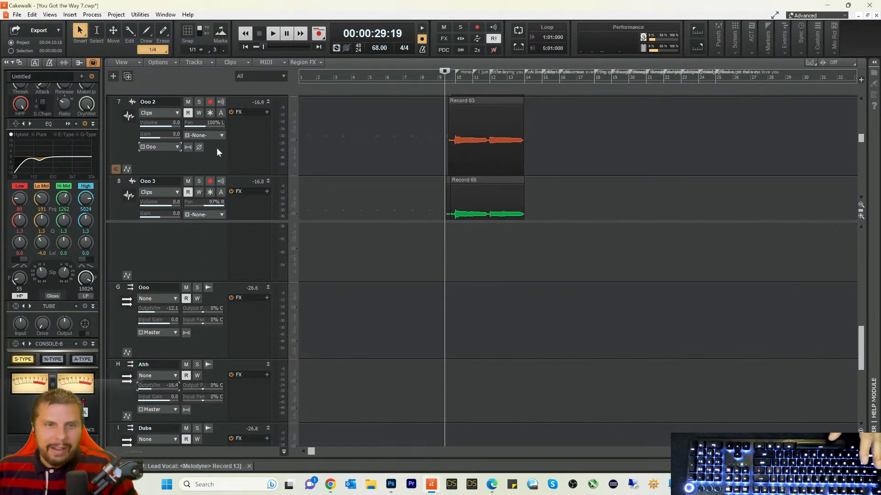
pyautogui.moveTo(208, 220); pyautogui.dragTo(206, 246)
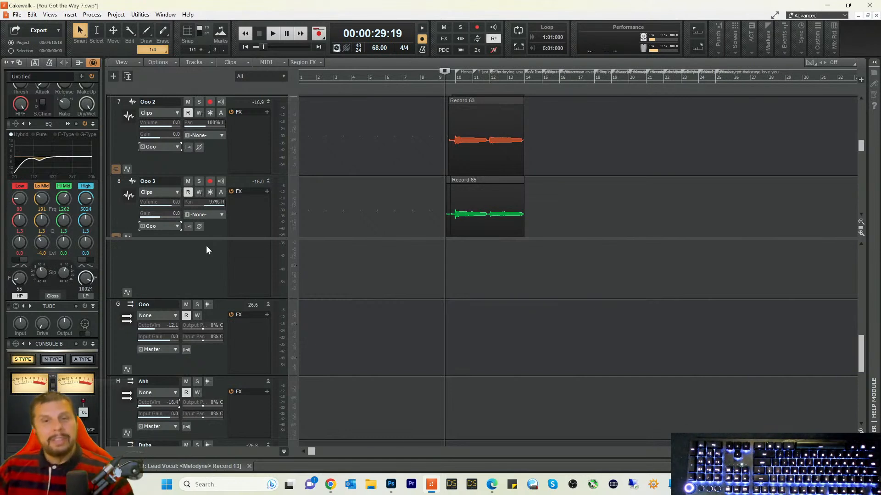
pyautogui.scroll(1, 190, 278)
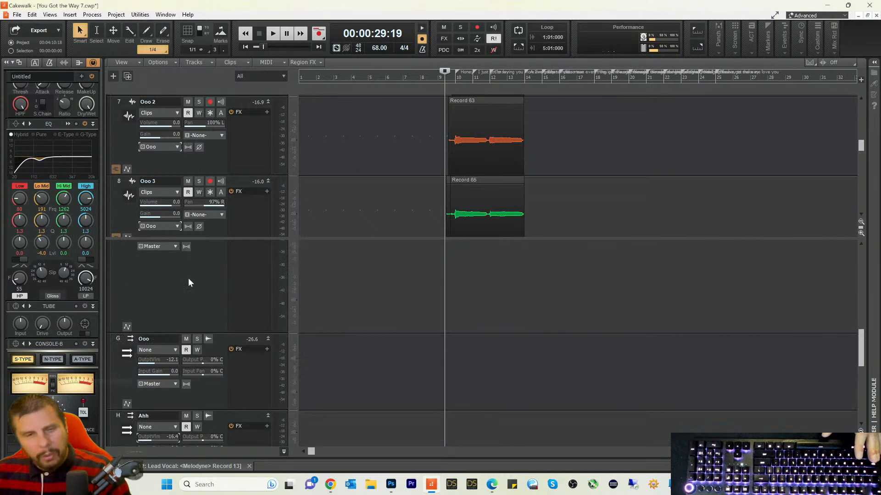
pyautogui.scroll(1, 188, 279)
pyautogui.moveTo(201, 367); pyautogui.dragTo(205, 297)
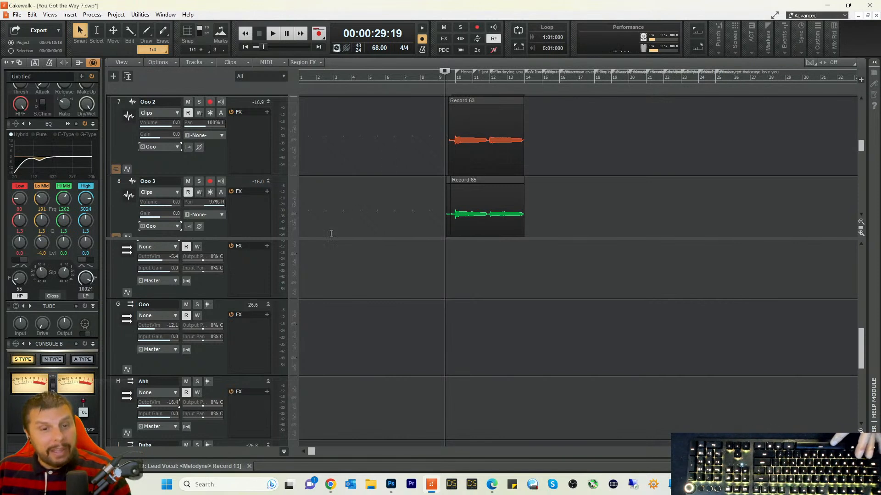
pyautogui.scroll(-1, 238, 360)
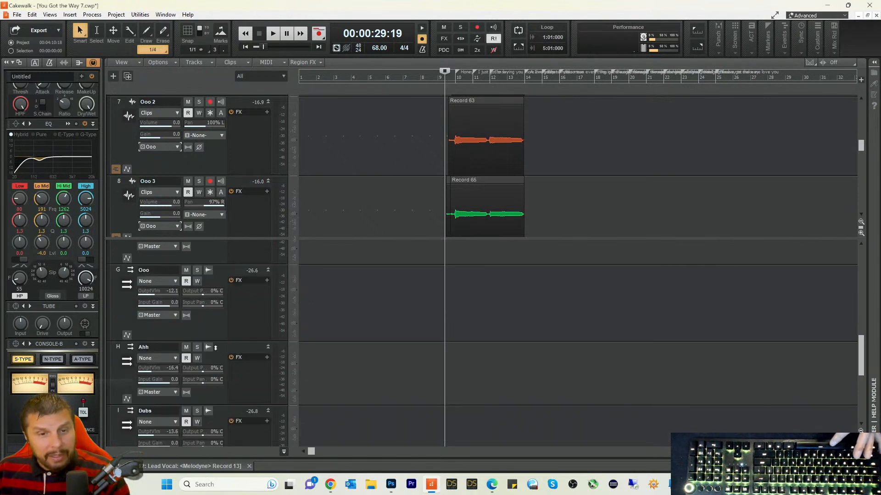
# Step: Select the Ahh bus, mute the tracks globally and place the playhead just before measure 13, ahead of the Ahh clips
pyautogui.click(215, 348)
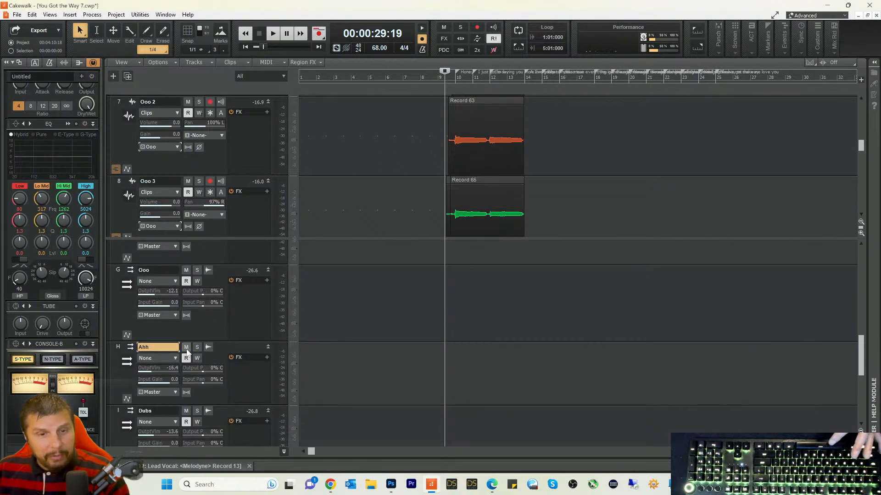
pyautogui.click(443, 29)
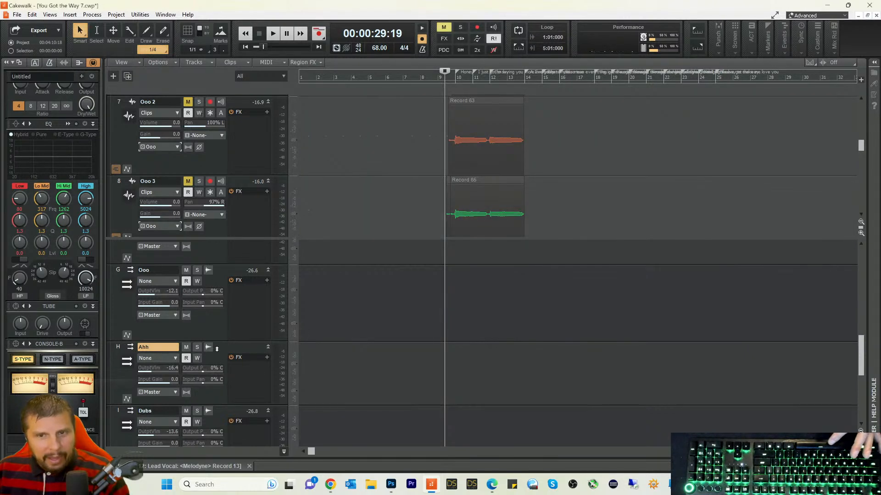
pyautogui.scroll(-3, 629, 197)
pyautogui.click(506, 77)
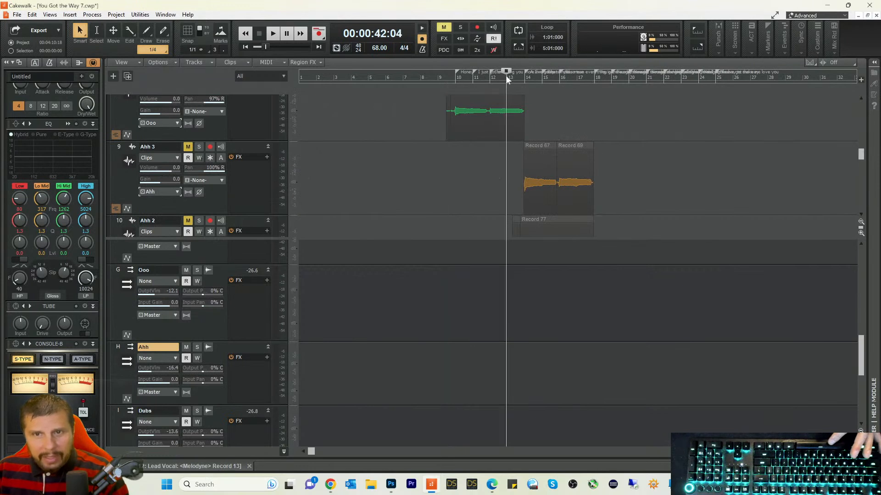
pyautogui.click(208, 317)
pyautogui.click(205, 393)
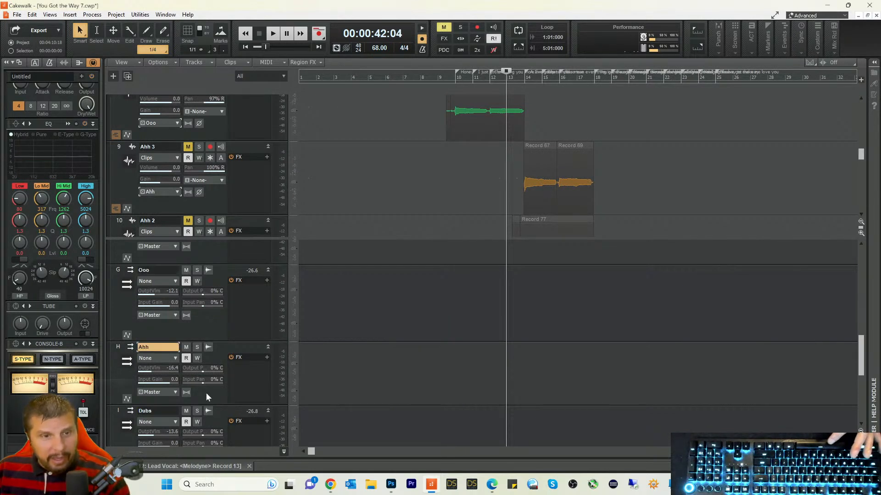
# Step: Start playback, enable the Ahh bus EQ and view it enlarged, then stop and close the equalizer
pyautogui.press('space')
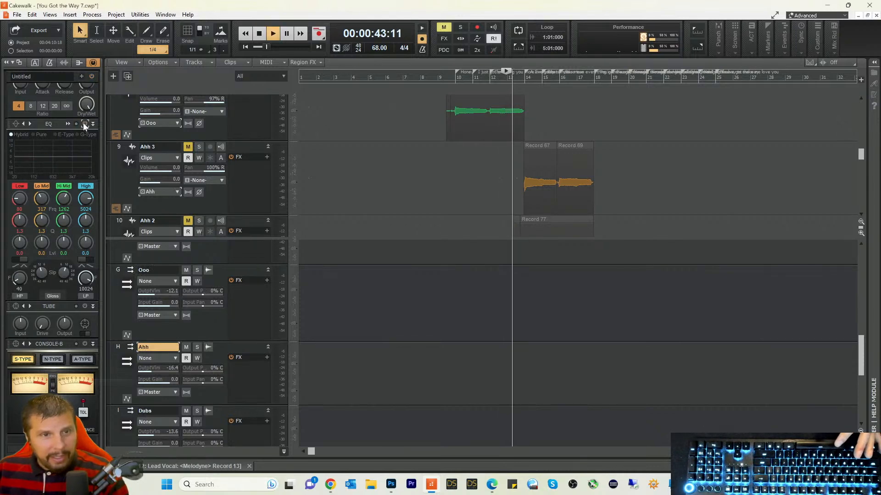
pyautogui.click(68, 123)
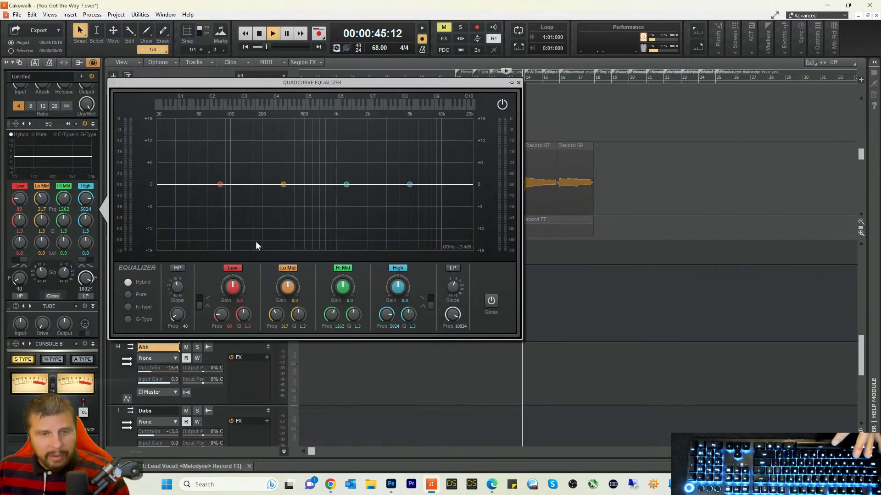
pyautogui.press('space')
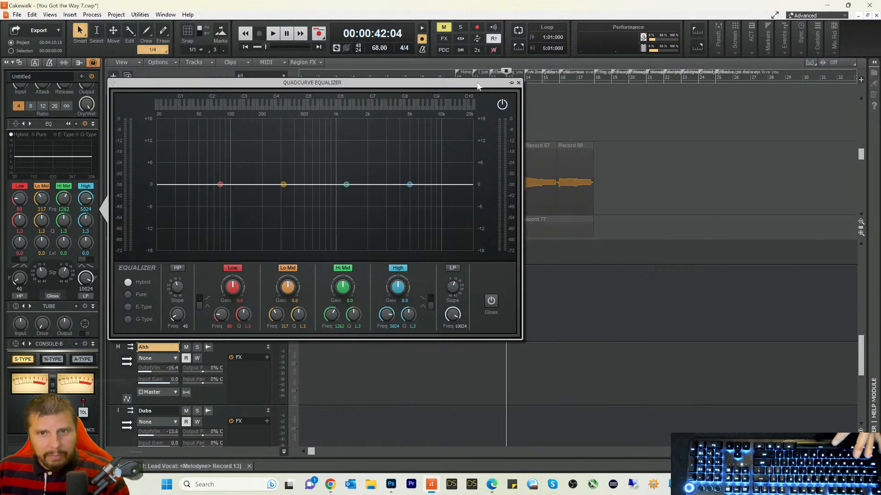
pyautogui.click(518, 83)
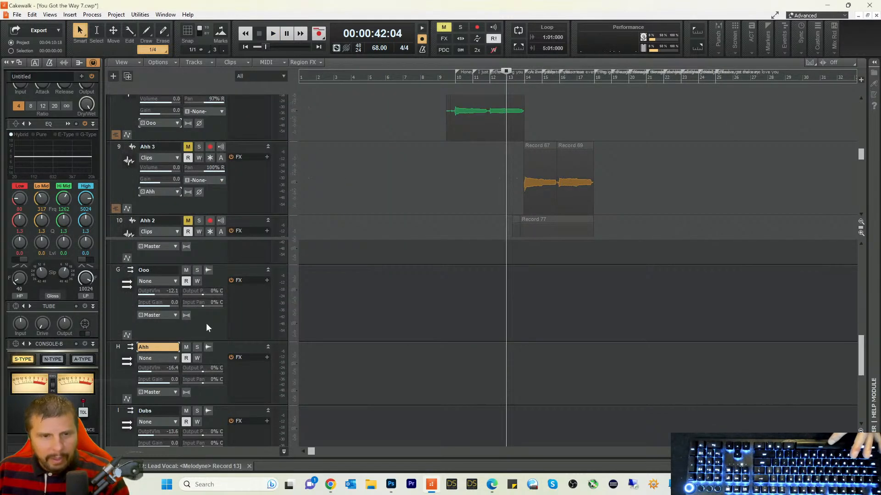
# Step: Replay the section before the Ahh clips twice, stop playback and clear the global track mutes
pyautogui.press('space')
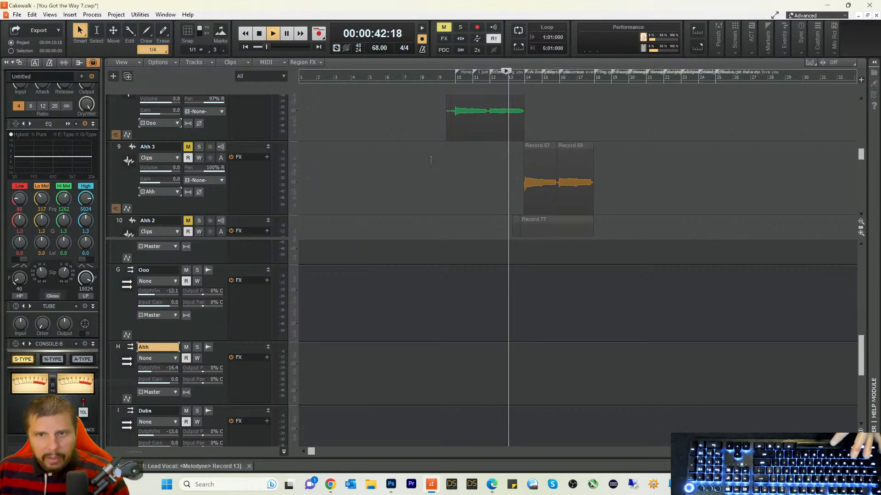
pyautogui.press('space')
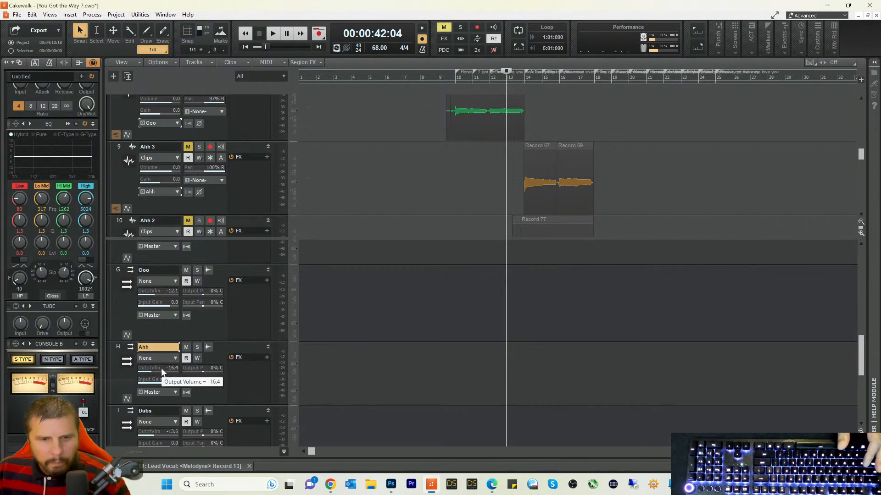
pyautogui.press('space')
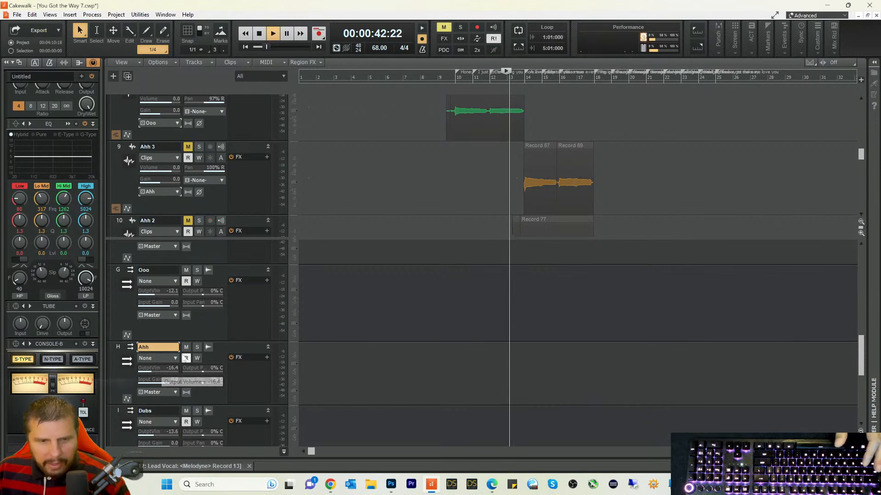
pyautogui.press('space')
pyautogui.click(443, 28)
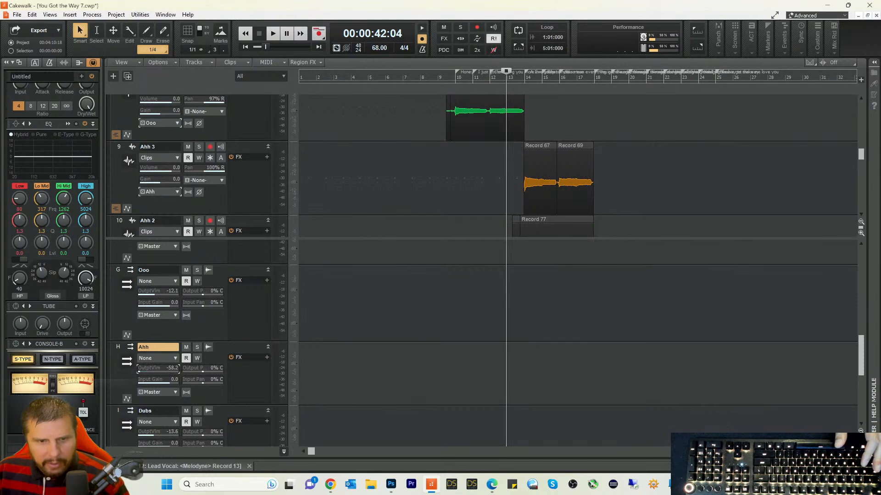
# Step: During playback, enable the high-pass filter in the Ahh bus equalizer and set its frequency to 152 Hz, then stop and close the equalizer
pyautogui.press('space')
pyautogui.click(69, 123)
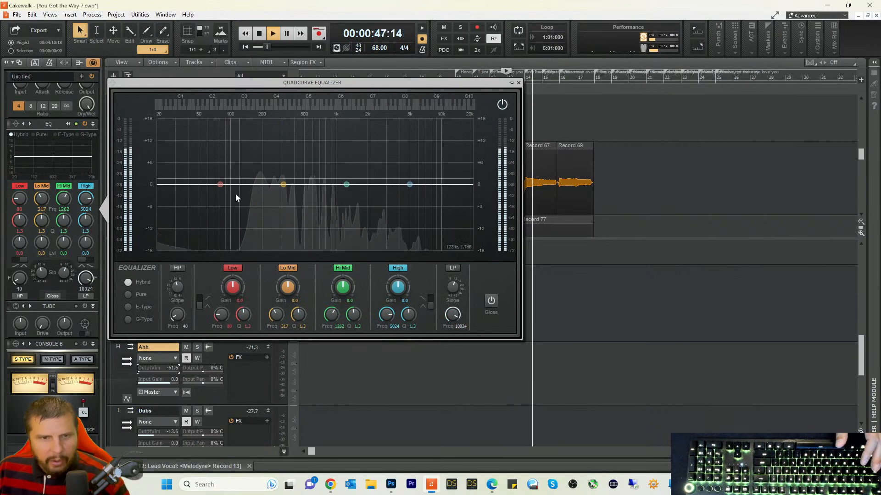
pyautogui.click(178, 270)
pyautogui.moveTo(177, 315)
pyautogui.mouseDown()
pyautogui.moveTo(170, 295)
pyautogui.moveTo(180, 330)
pyautogui.mouseUp()
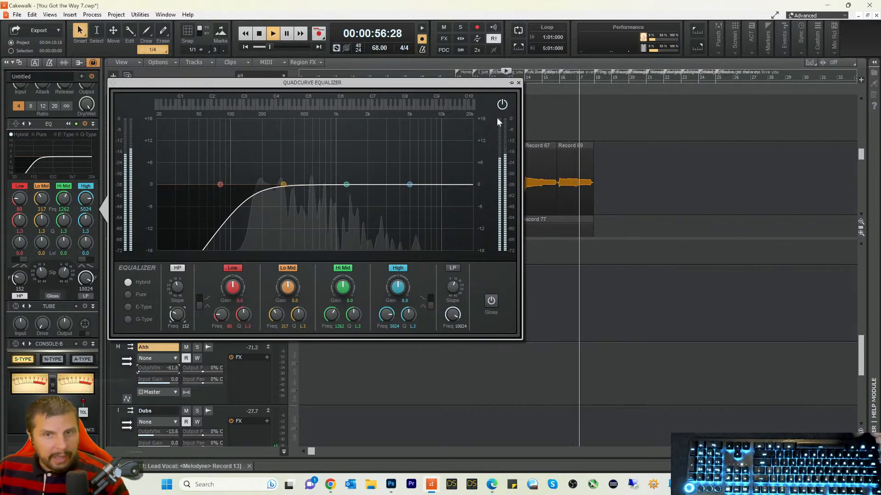
pyautogui.press('space')
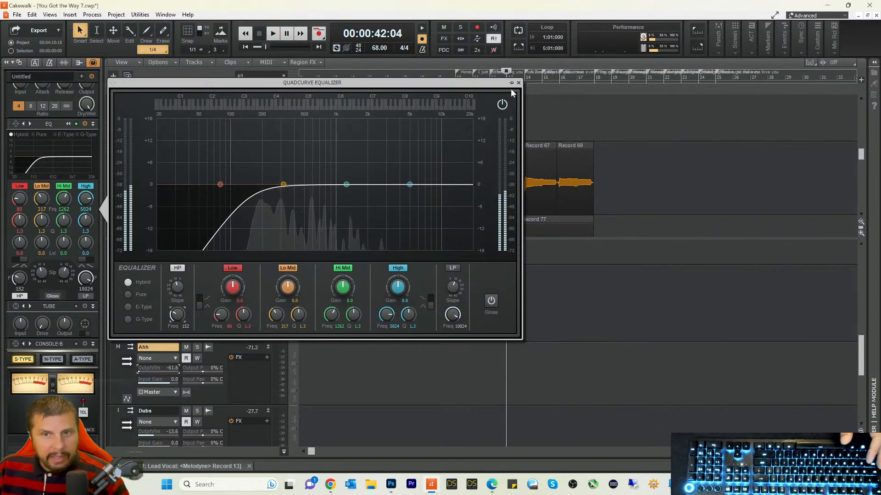
pyautogui.click(518, 83)
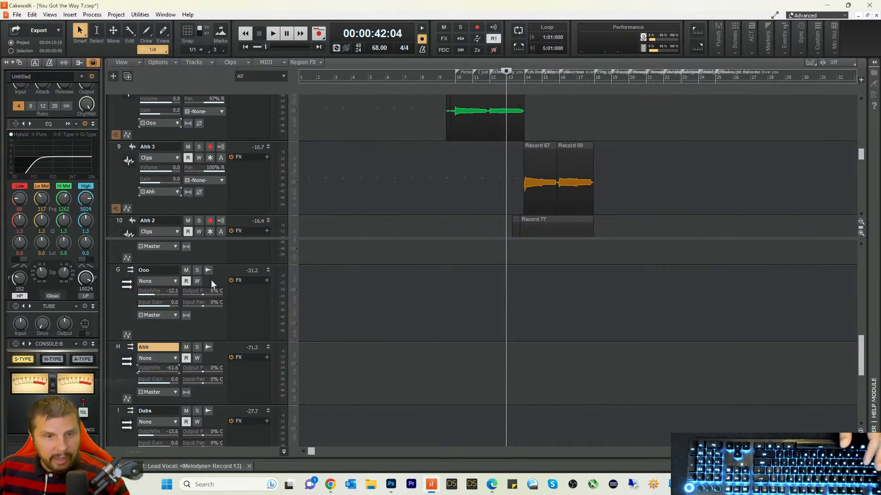
# Step: During playback, set the output volume of the Ahh bus to -14.8 and the Dubs bus to -8.1, then stop
pyautogui.press('space')
pyautogui.moveTo(147, 366); pyautogui.dragTo(161, 366)
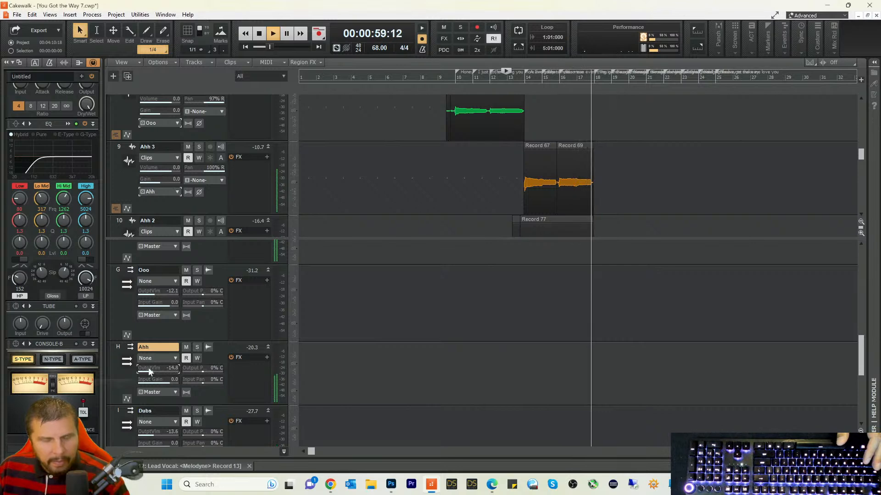
pyautogui.scroll(-1, 175, 323)
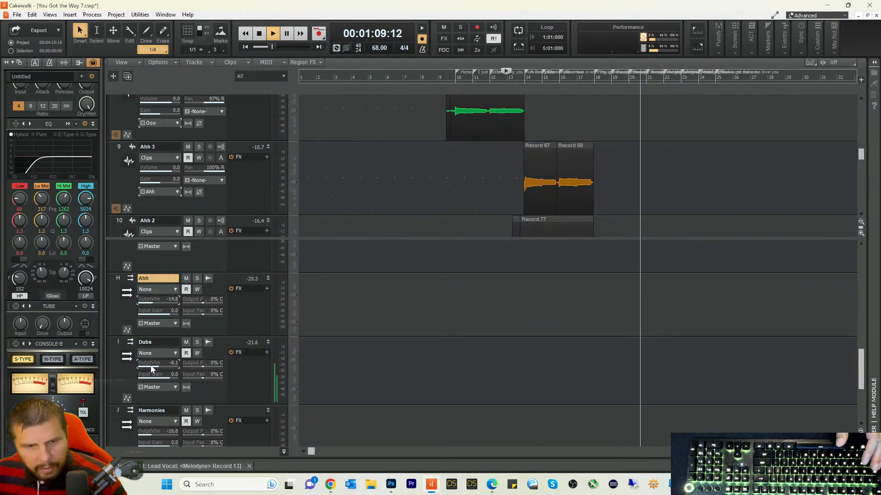
pyautogui.press('space')
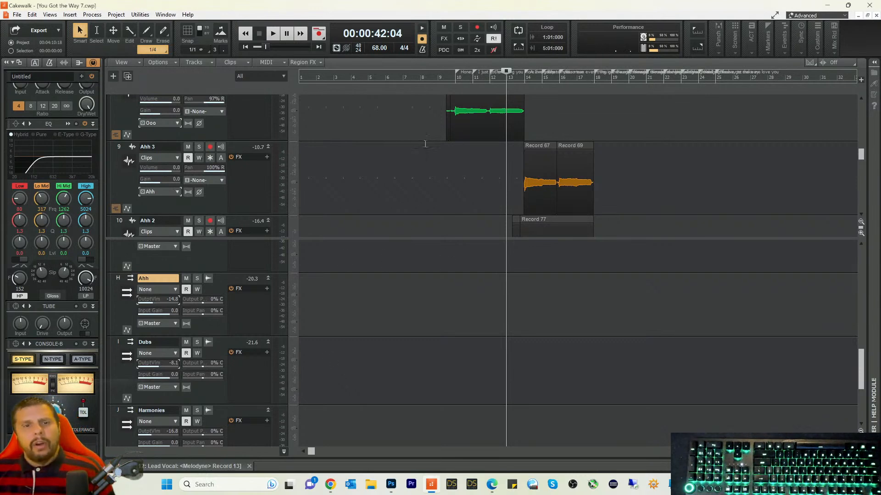
# Step: Enlarge the track area above the buses and place the playhead just before measure 6, ahead of the Dub clips
pyautogui.scroll(7, 425, 144)
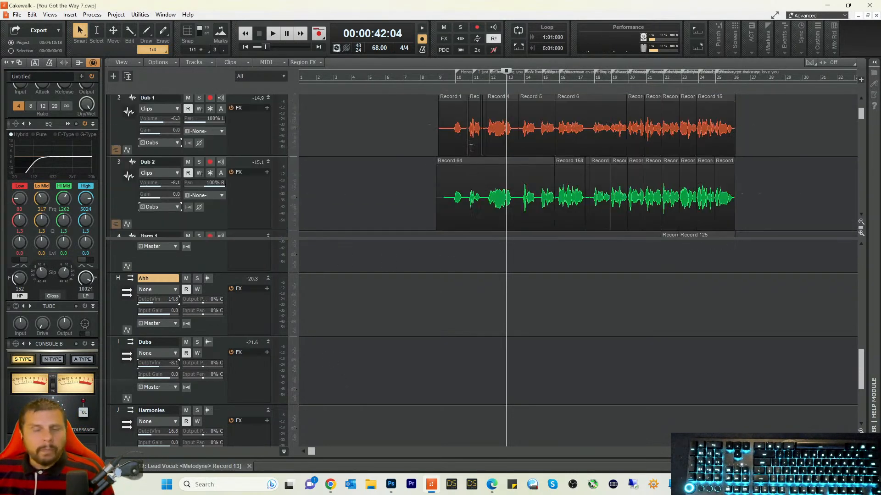
pyautogui.scroll(1, 471, 148)
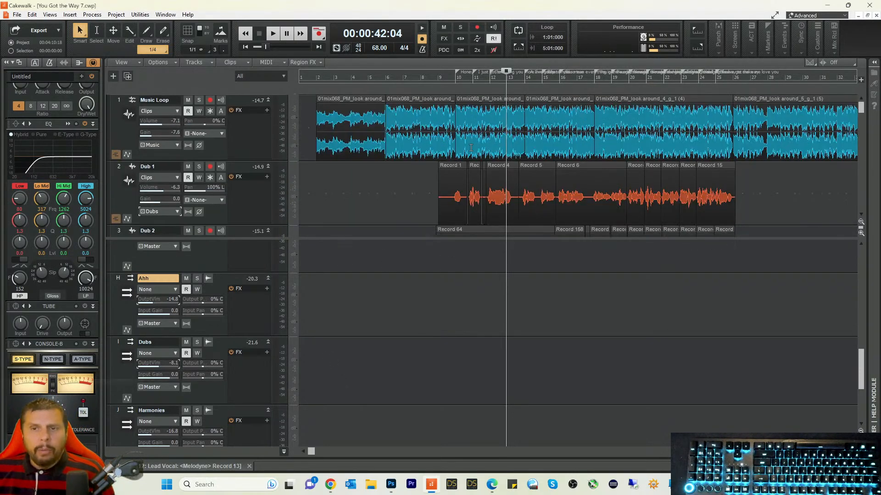
pyautogui.click(432, 81)
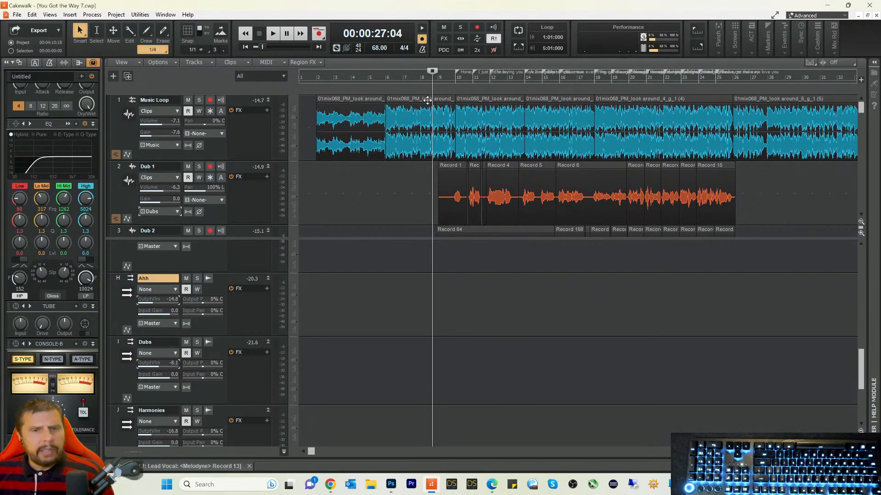
pyautogui.moveTo(277, 237); pyautogui.dragTo(277, 299)
pyautogui.scroll(-1, 415, 220)
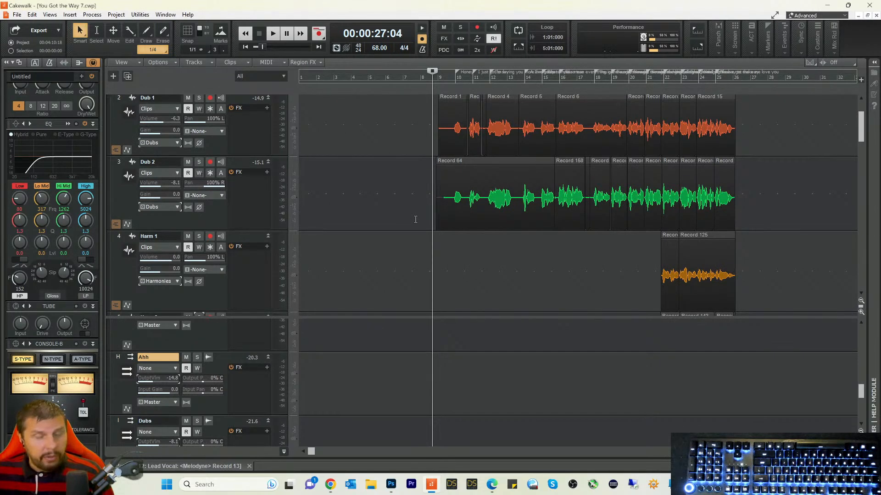
pyautogui.scroll(1, 406, 192)
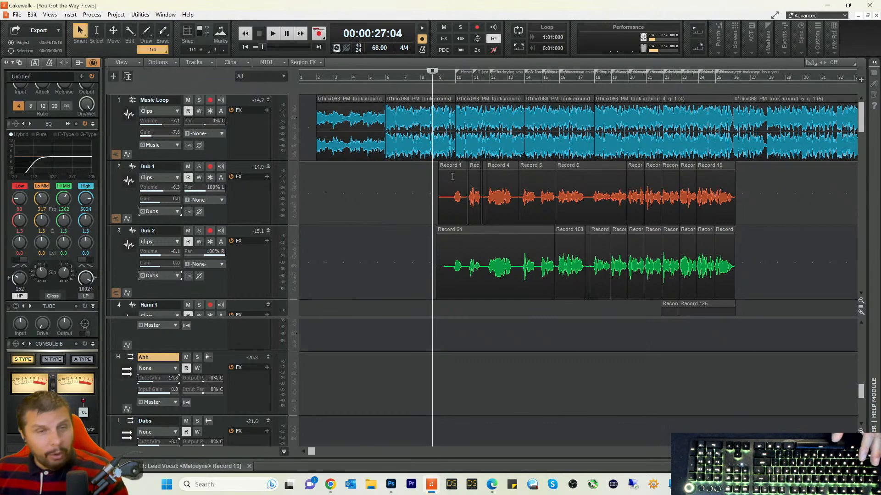
pyautogui.click(385, 79)
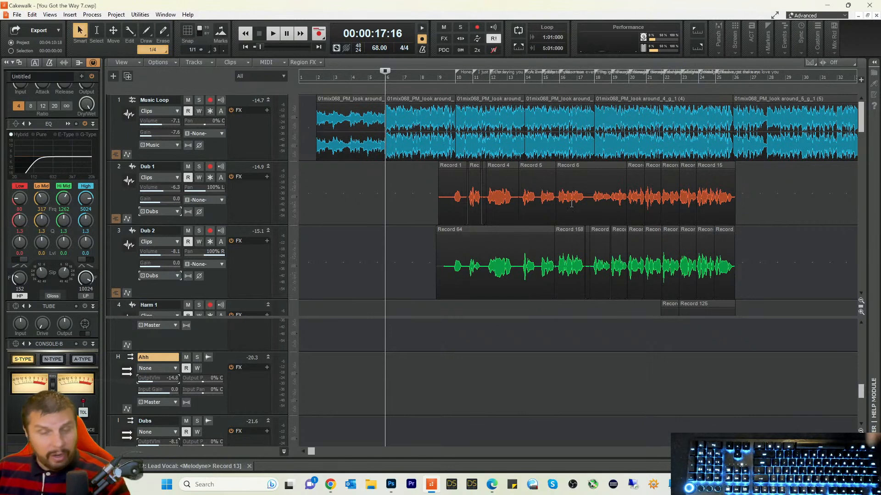
# Step: Look over the Ooo and Ahh tracks, switch to the Notepad list of mixing mistakes to check the extra tip, and minimise it
pyautogui.scroll(-6, 609, 236)
pyautogui.scroll(-4, 610, 231)
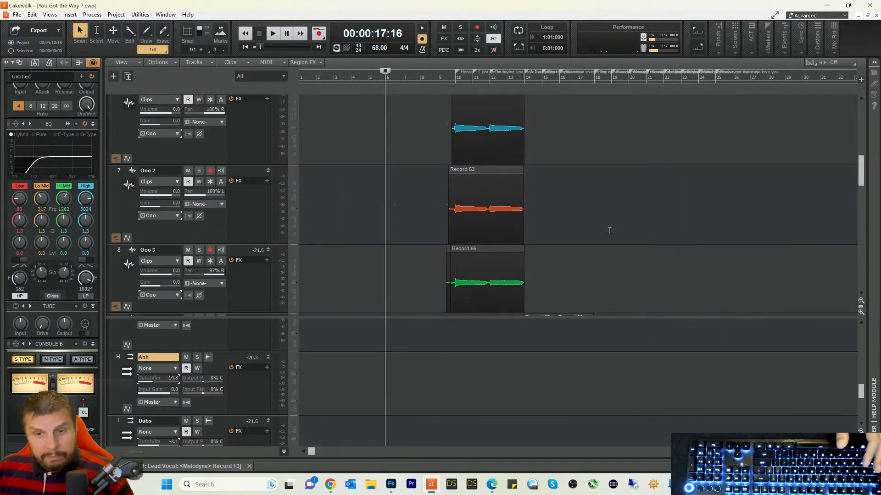
pyautogui.hotkey('alt', 'Tab')
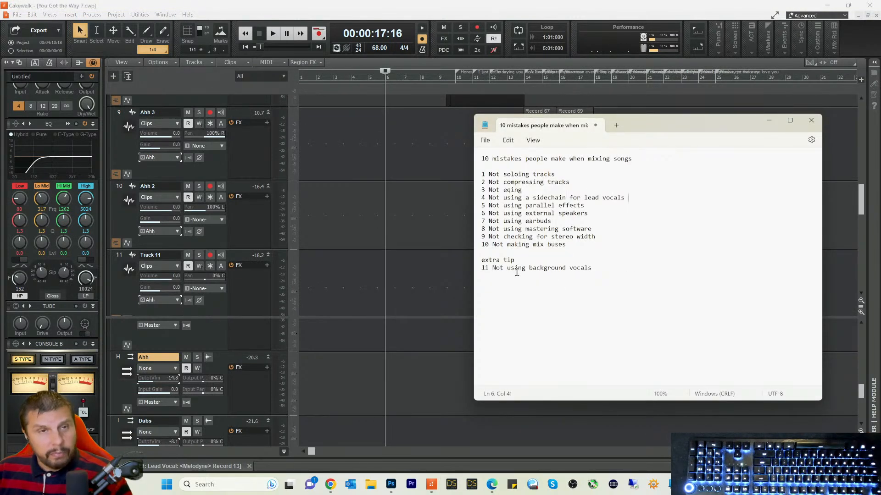
pyautogui.click(769, 120)
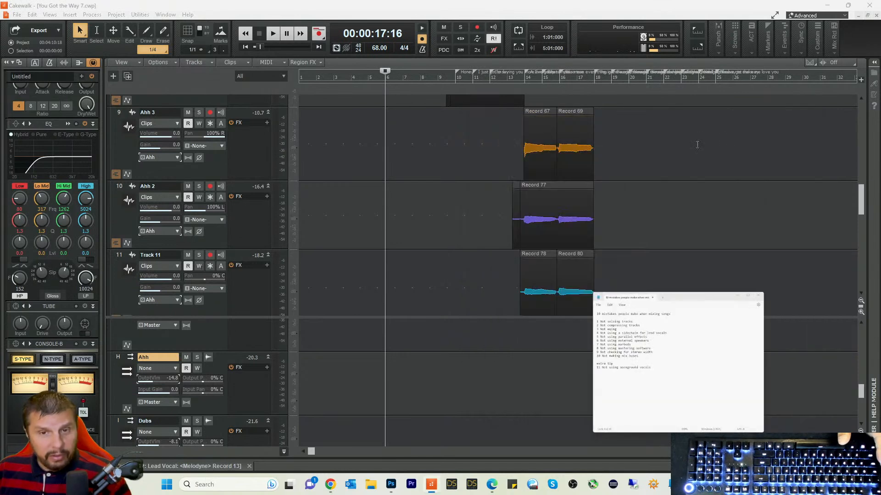